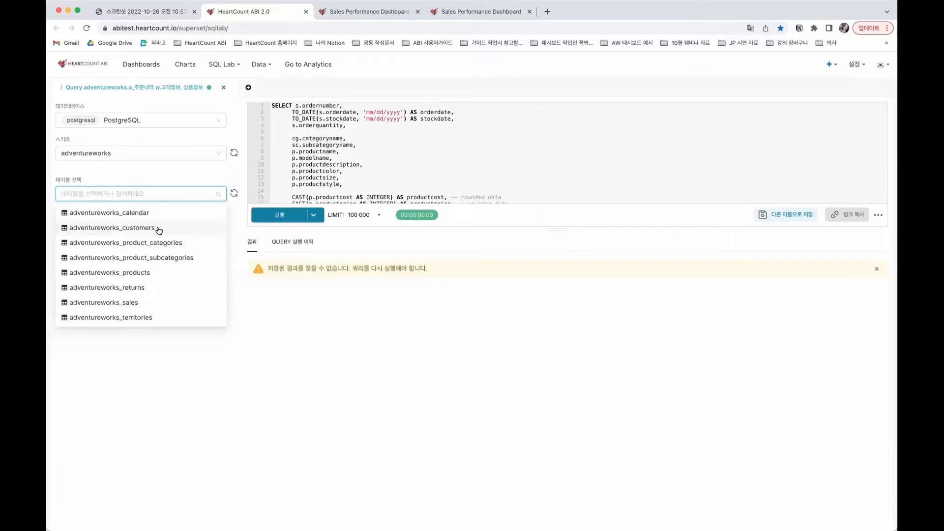
- Preview the adventureworks_customers table and look through its columns up to homeowner
click(158, 230)
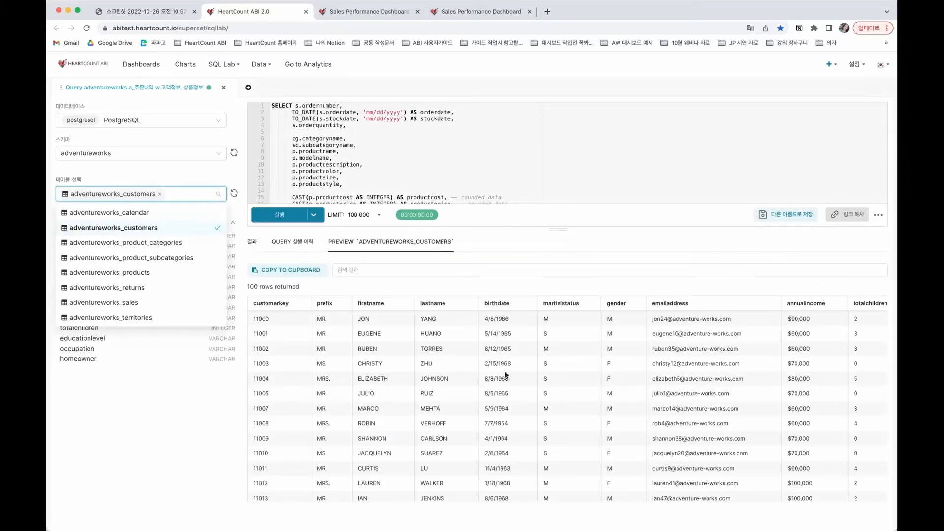
scroll(520, 379, right, 3)
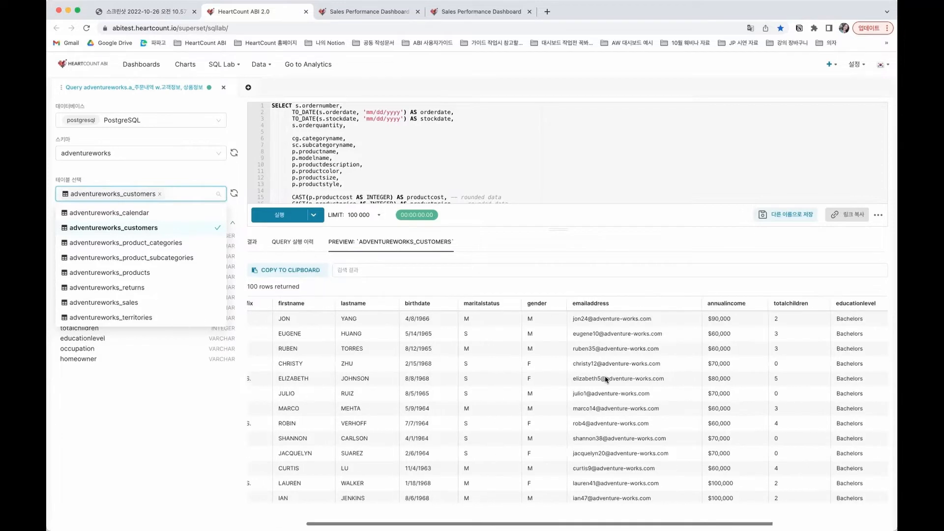
scroll(606, 379, right, 4)
scroll(717, 390, right, 2)
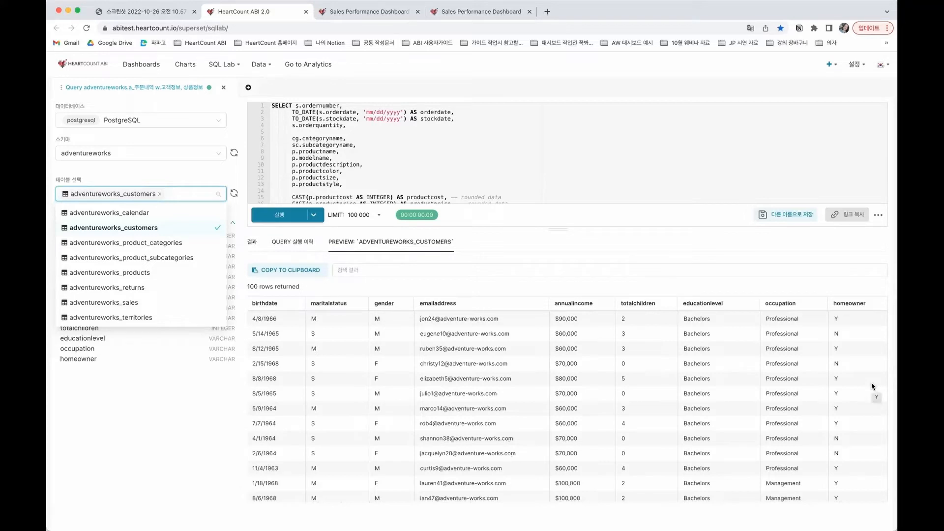
- Preview the adventureworks_products table through its price columns, as well as the adventureworks_sales table
click(178, 273)
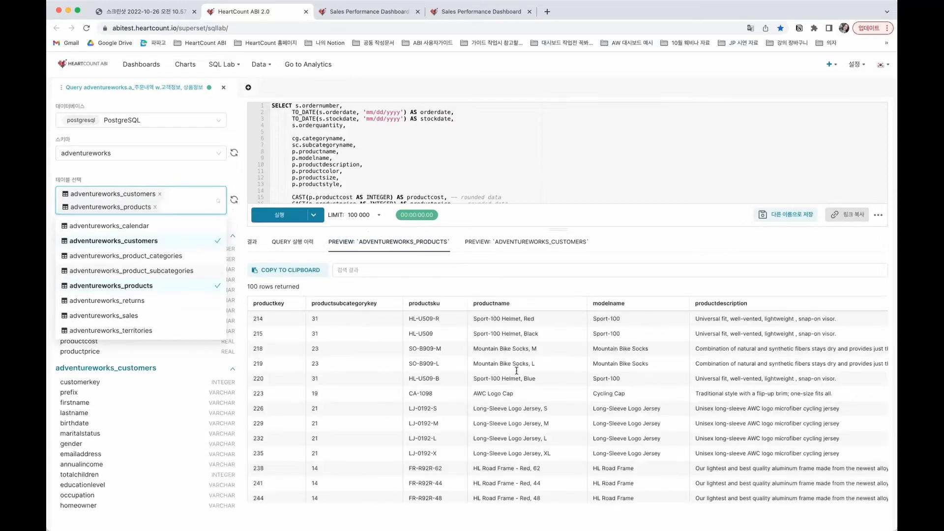
scroll(516, 370, right, 10)
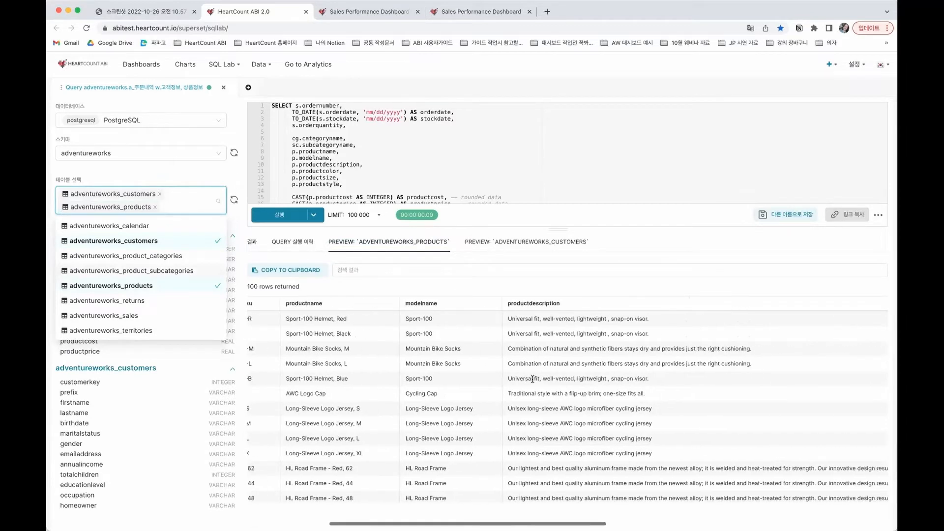
scroll(532, 379, right, 10)
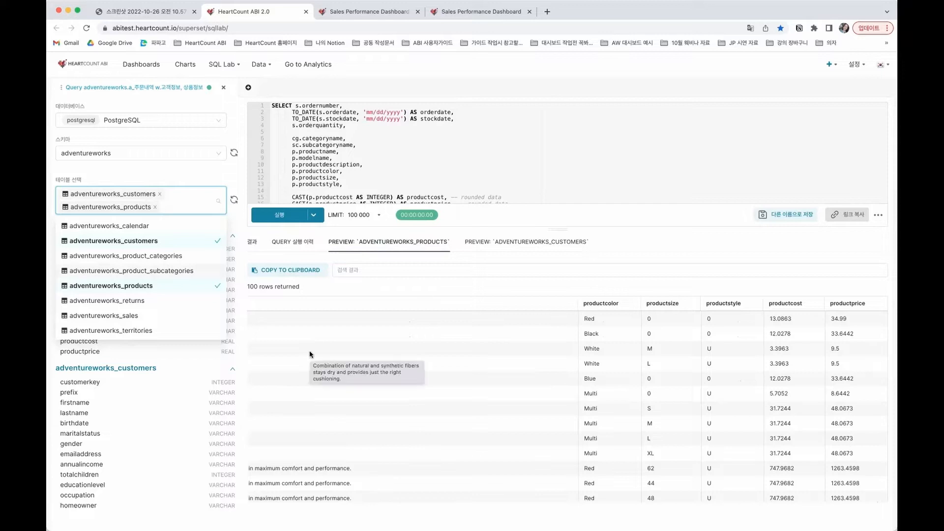
click(165, 315)
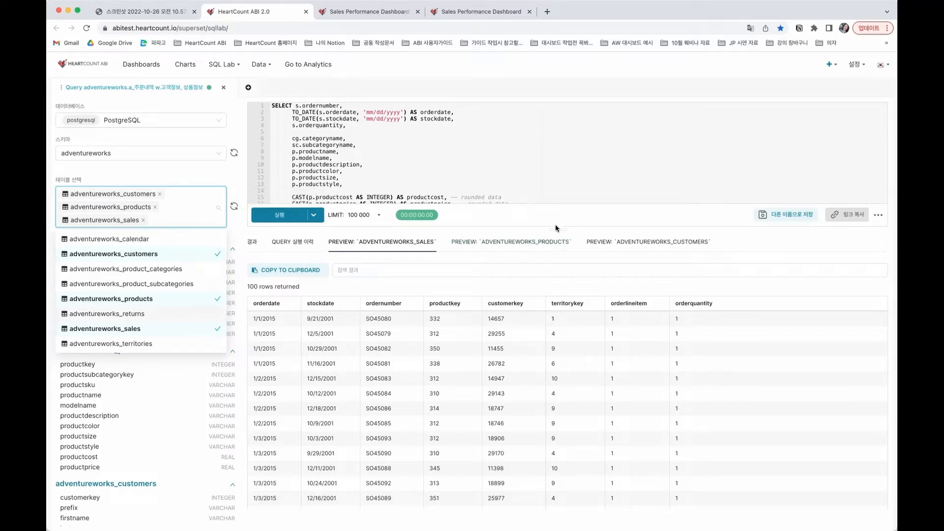
- Enlarge the SQL editor and review the SELECT query's rounded price fields, calculated profit and amount fields, and the age calculation
drag(556, 229, 540, 339)
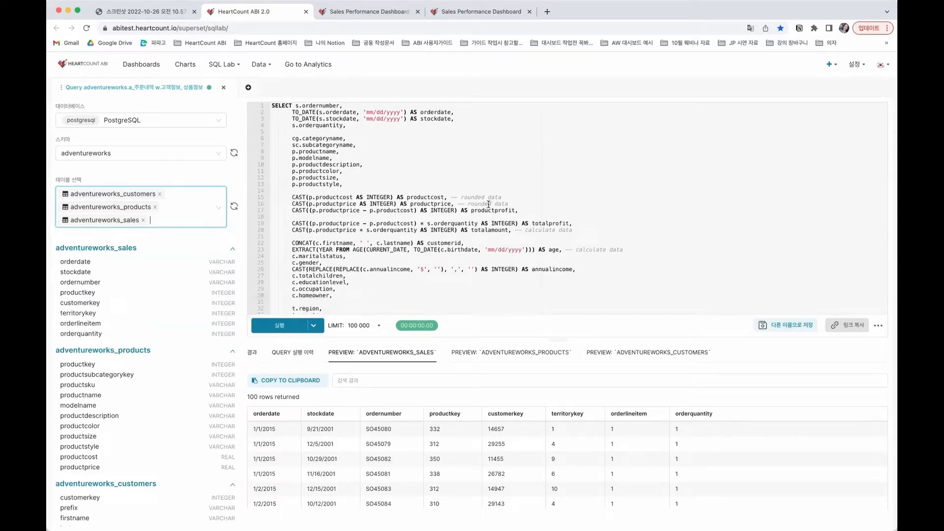
drag(515, 106, 523, 264)
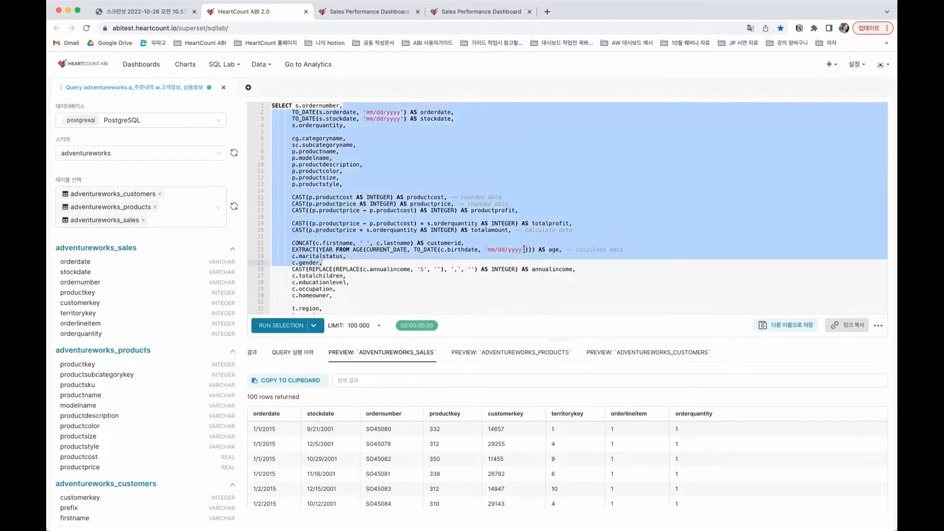
click(497, 197)
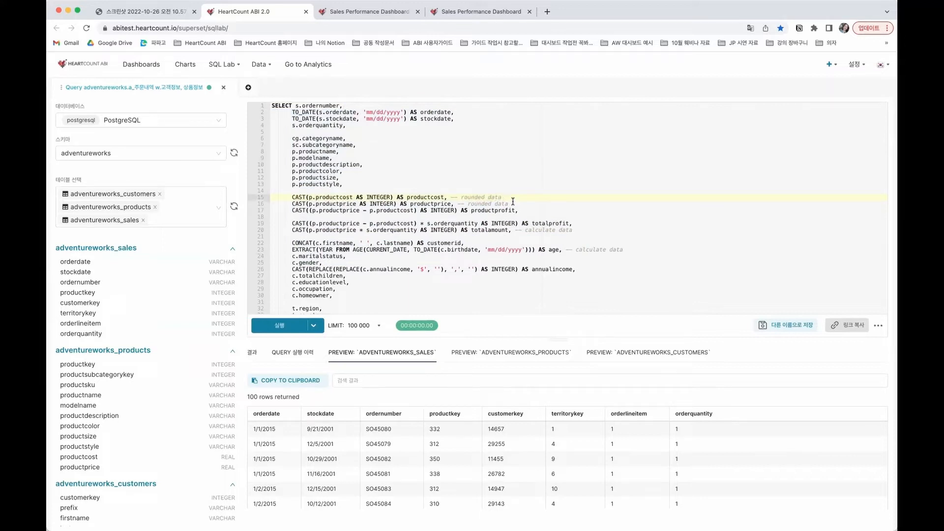
click(514, 204)
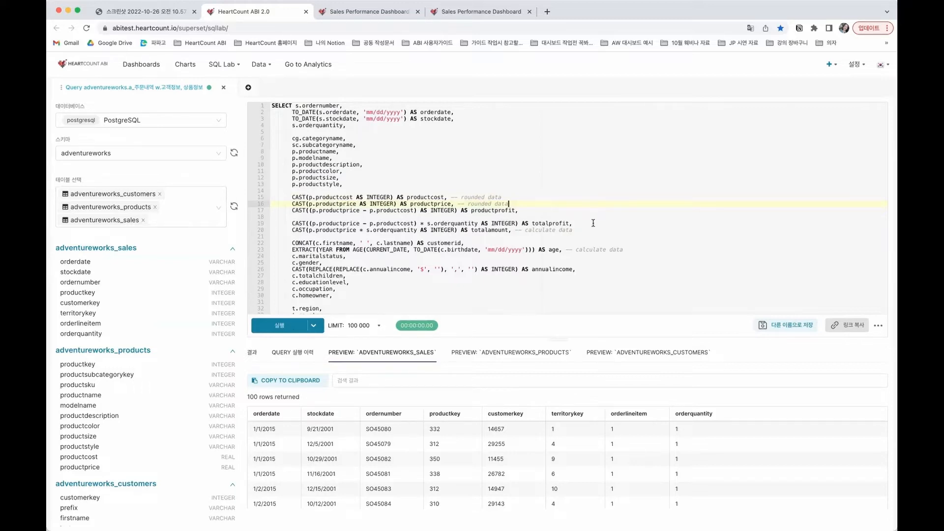
triple_click(590, 229)
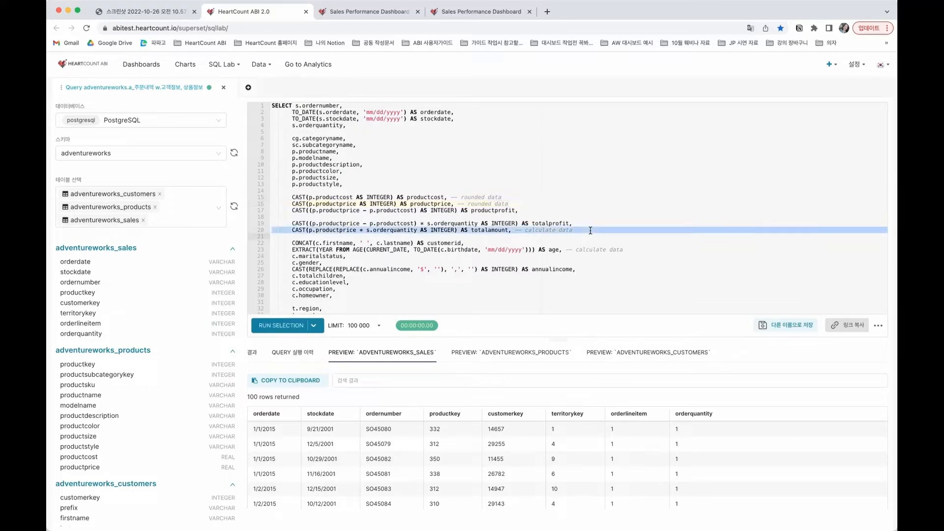
triple_click(621, 248)
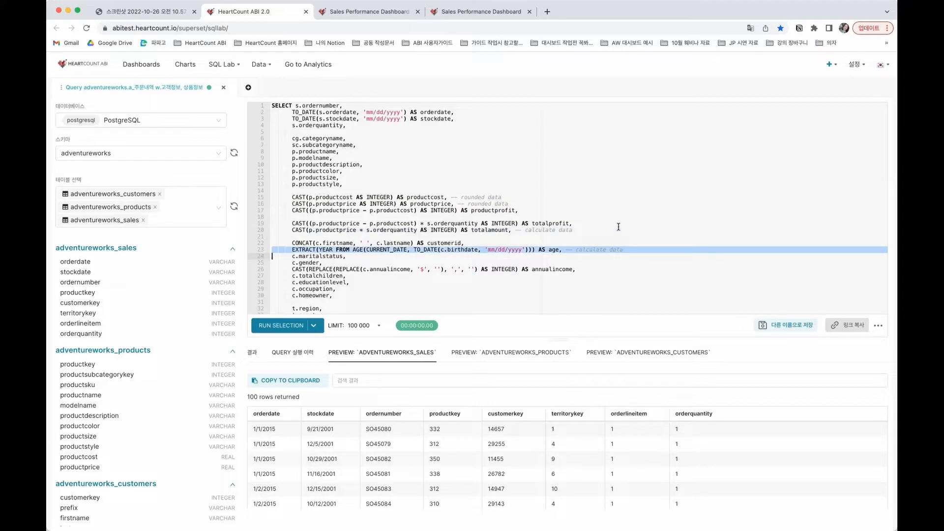
triple_click(616, 230)
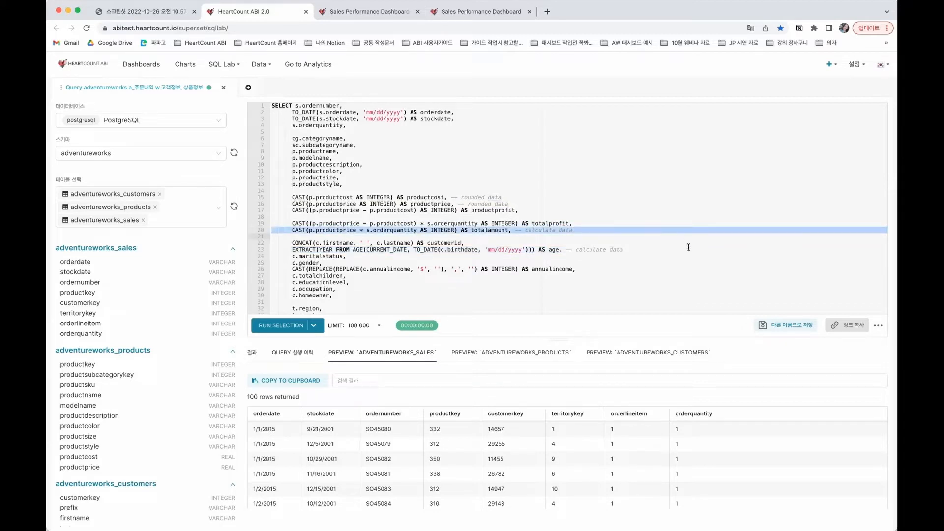
click(467, 289)
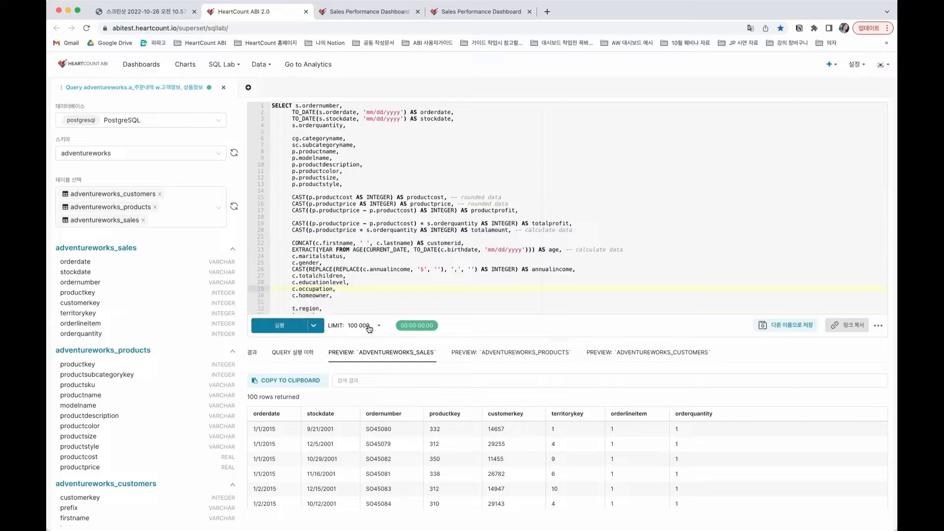
- Run the query, enlarge the results area and look through the result columns from ordernumber to continent
click(268, 324)
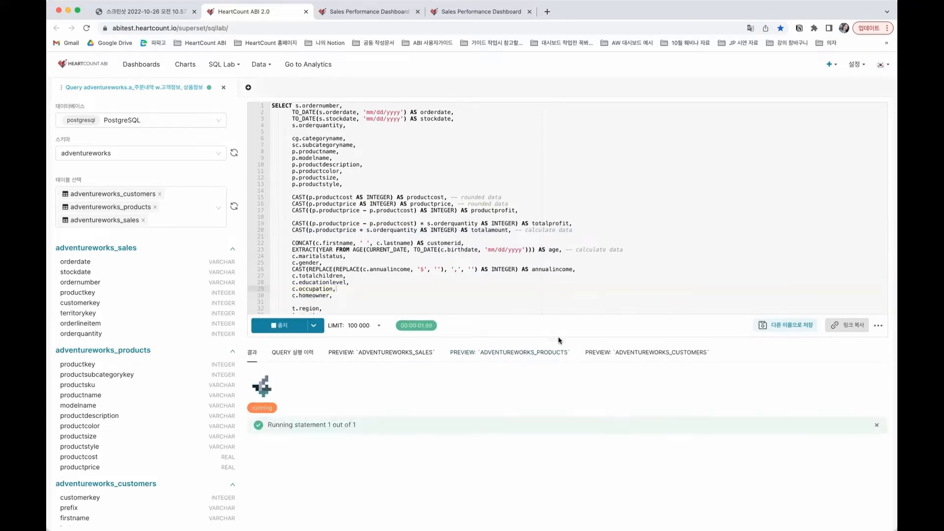
drag(559, 340, 564, 197)
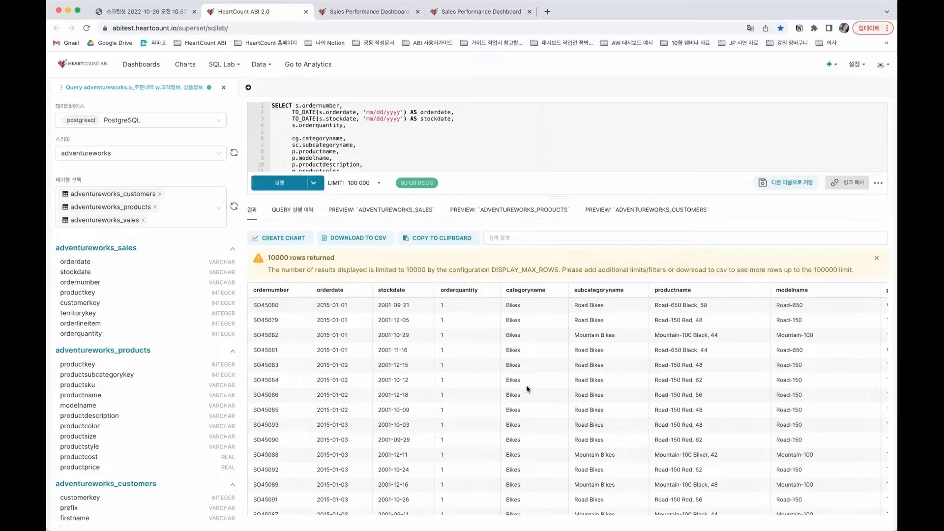
scroll(644, 400, right, 10)
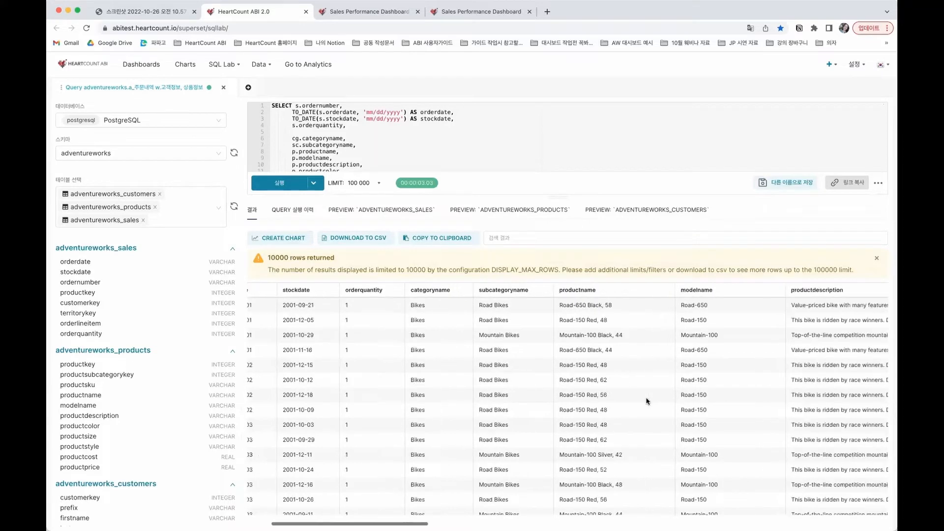
scroll(647, 400, right, 15)
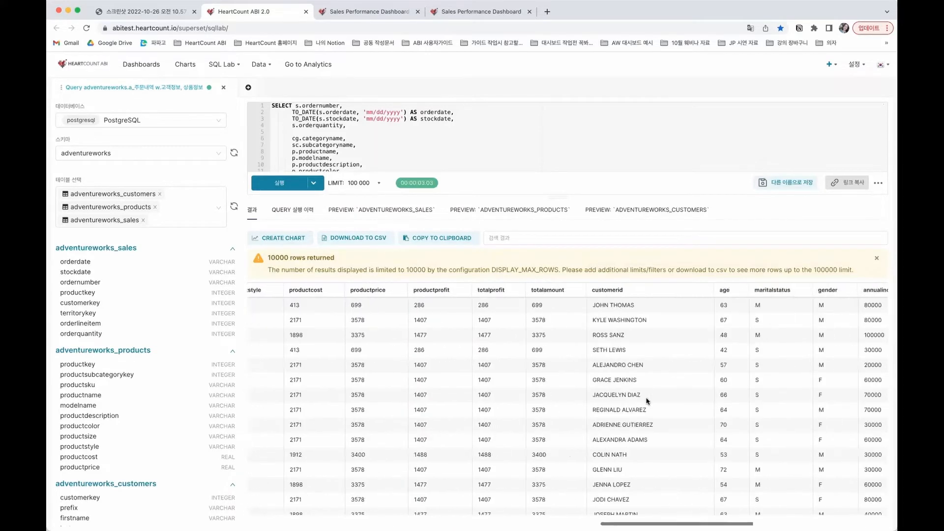
scroll(771, 402, right, 12)
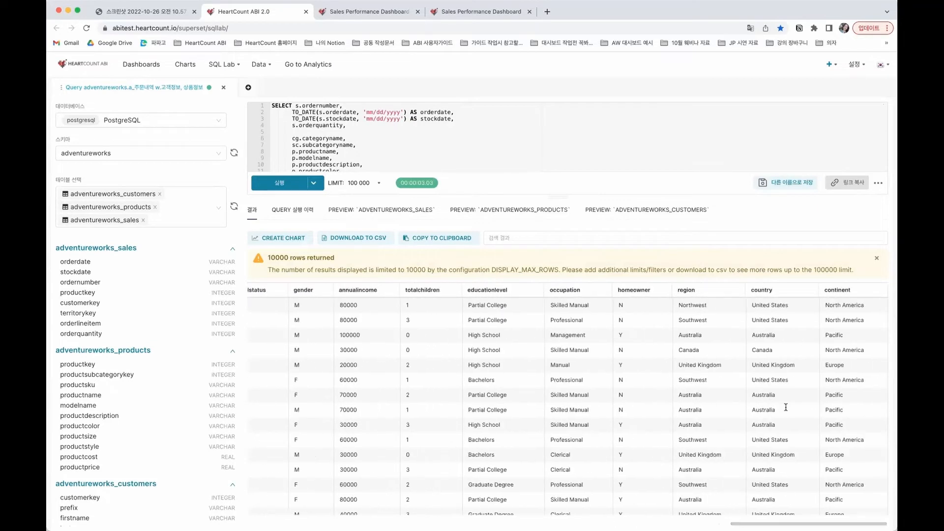
- Try to save the query as a new virtual dataset named (주문내역) for chart creation
click(282, 238)
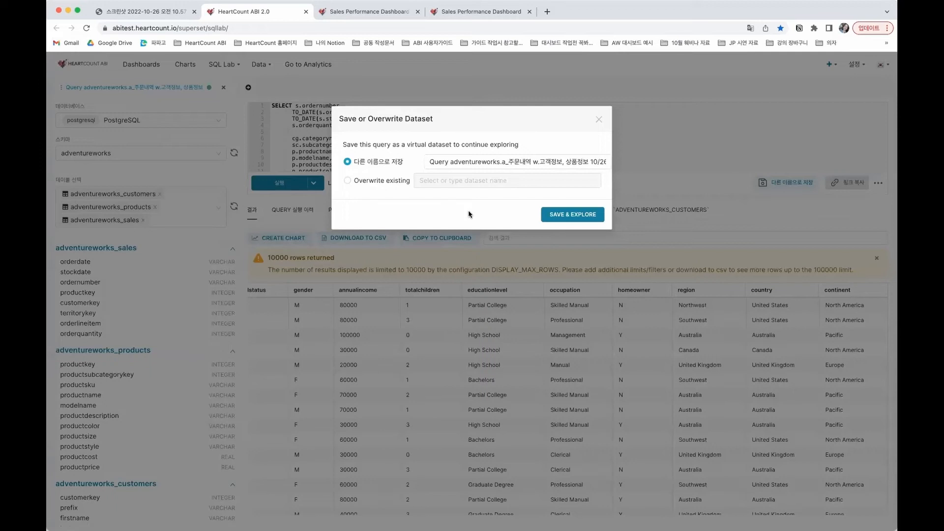
triple_click(558, 162)
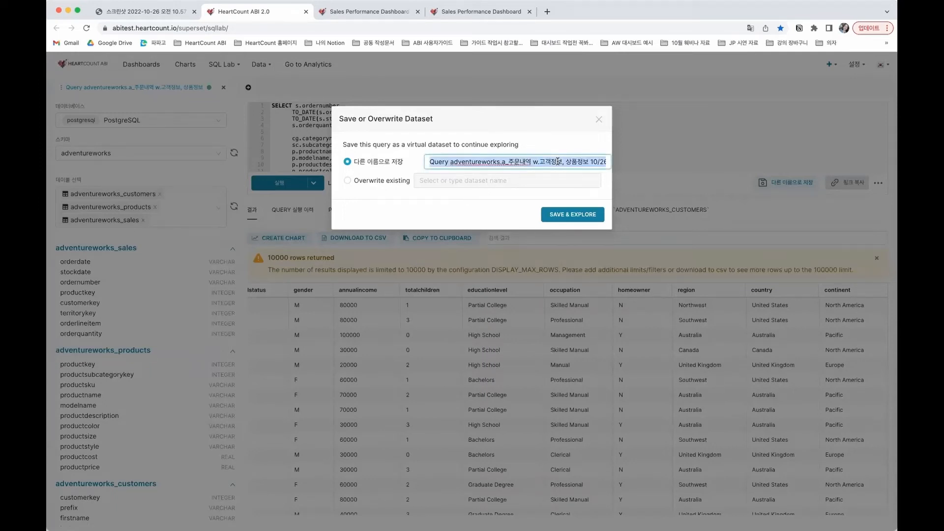
text(()
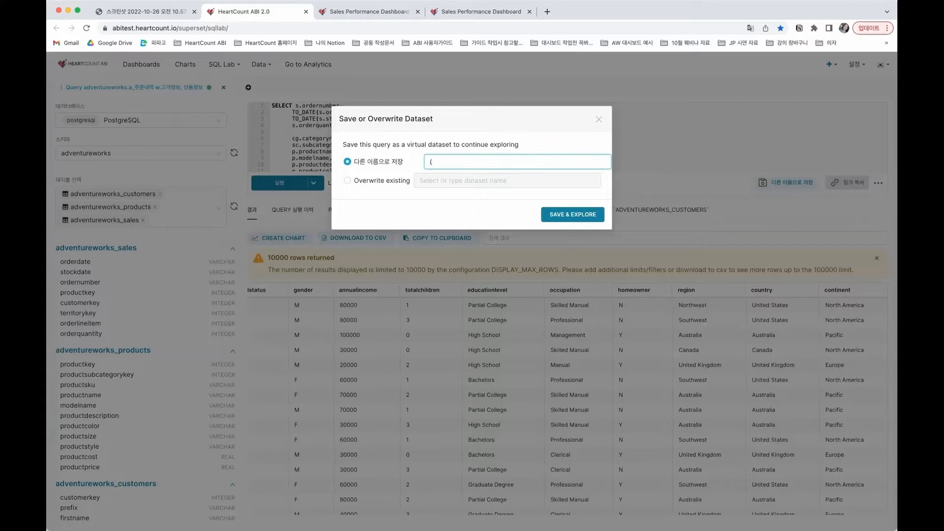
text(주문내역))
click(600, 214)
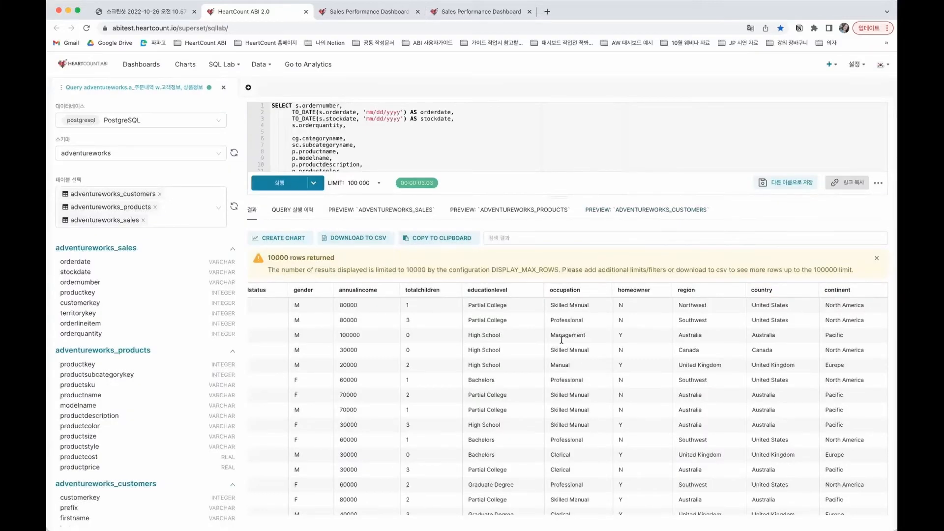
- Save the query as a new virtual dataset under its suggested name and open it for exploring
click(303, 242)
click(584, 219)
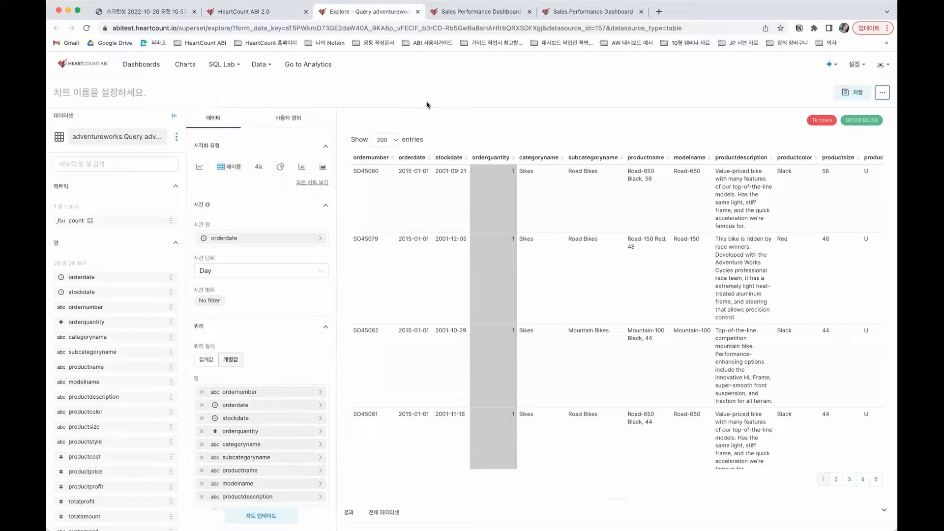
- From the Sales Performance Dashboard (Completed), create a new line chart (선형차트) based on the (주문내역) dataset
click(497, 12)
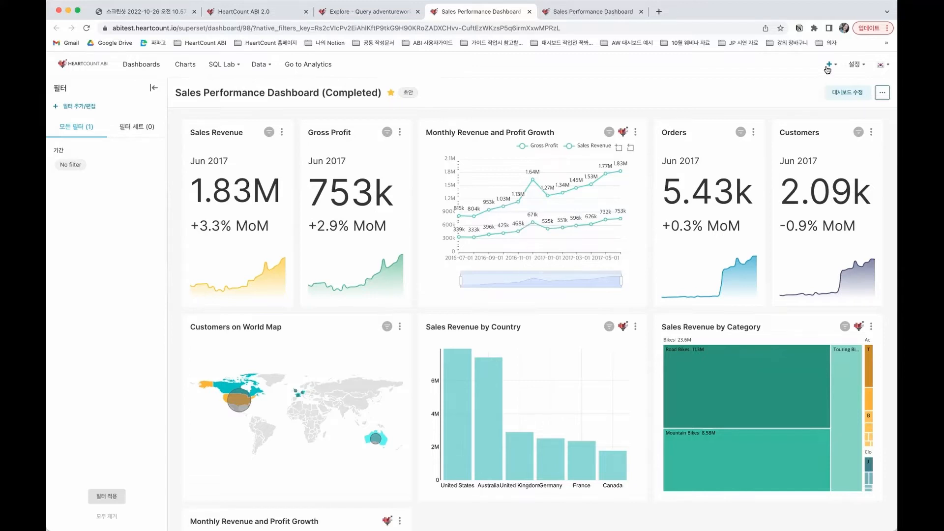
mouse_move(828, 69)
click(847, 121)
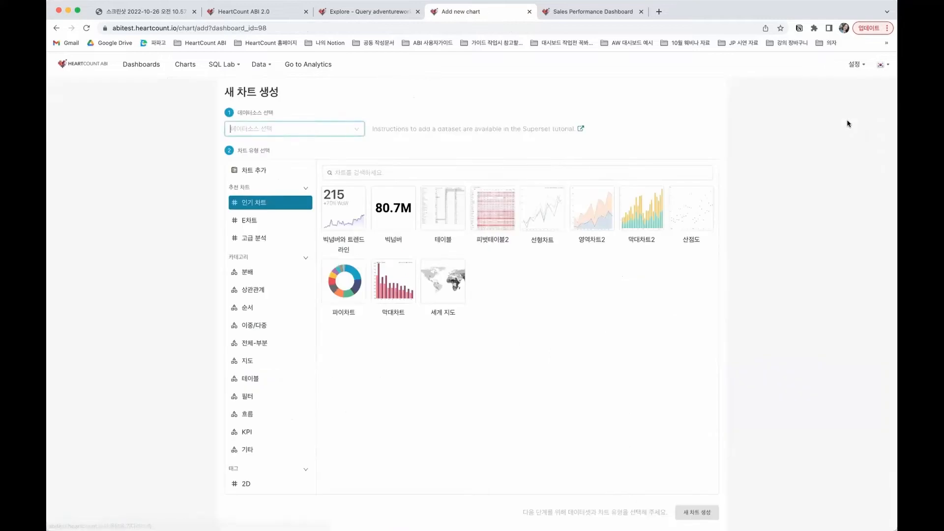
click(339, 129)
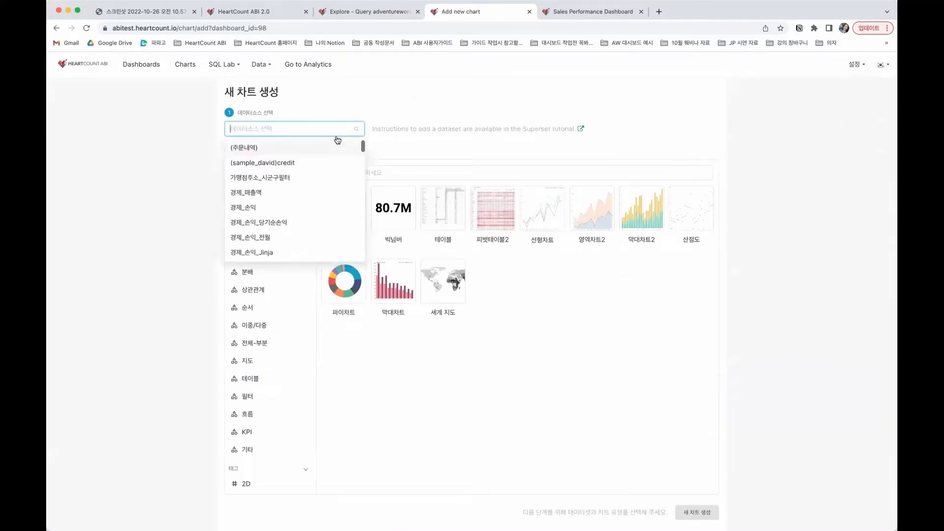
click(328, 149)
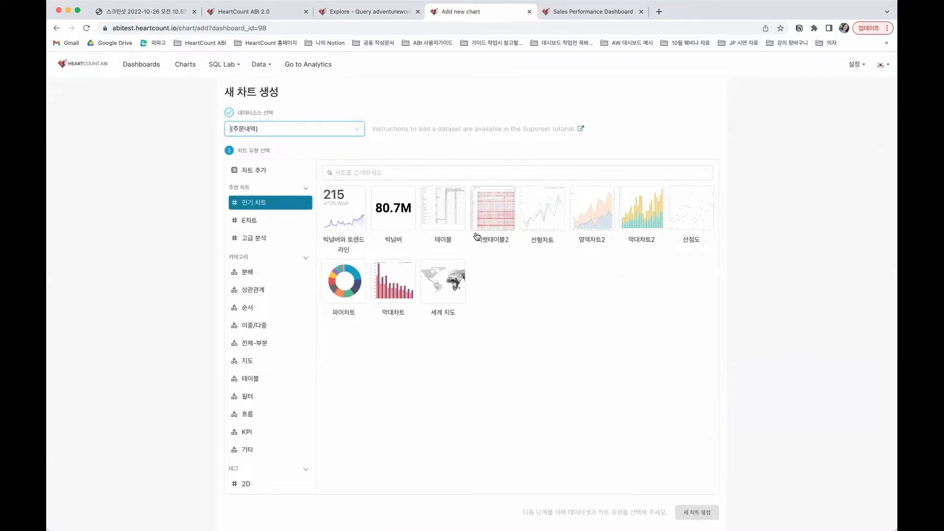
click(547, 221)
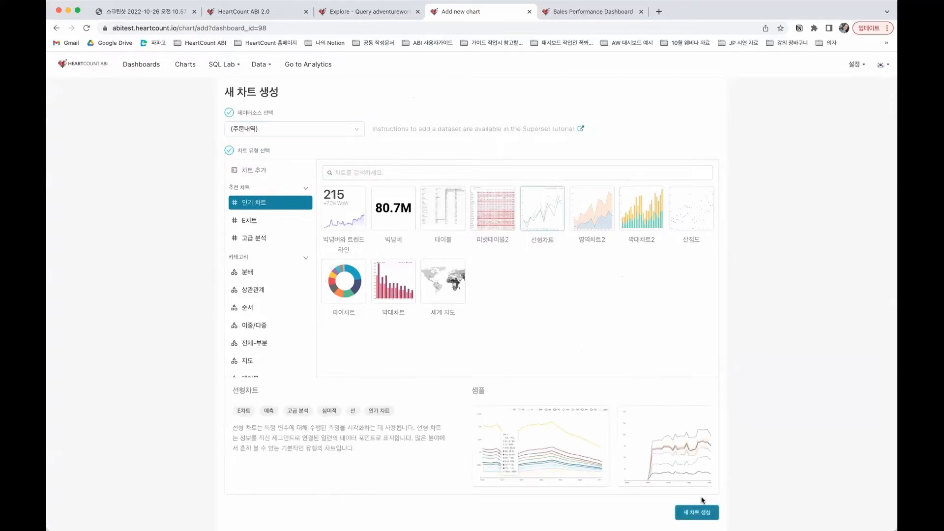
click(702, 513)
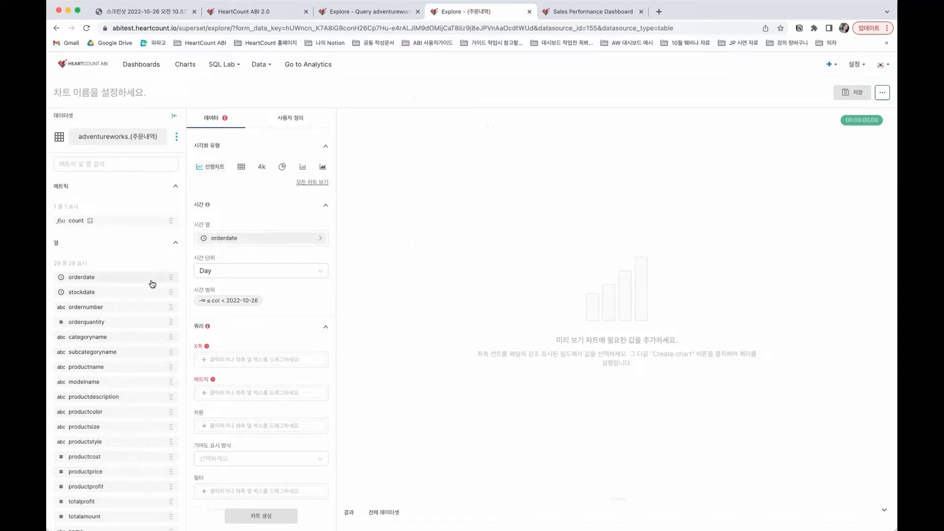
- Set the line chart's X axis to the orderdate column
scroll(137, 407, down, 5)
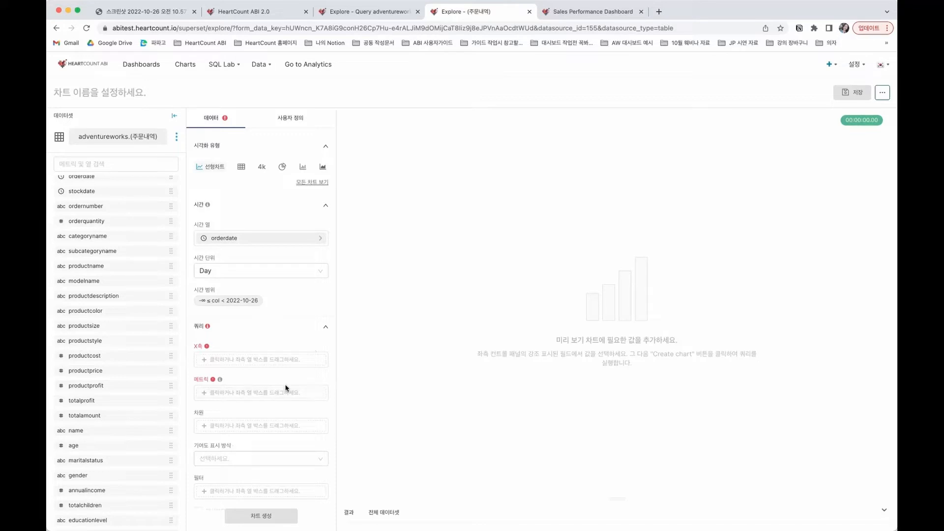
click(266, 359)
click(397, 287)
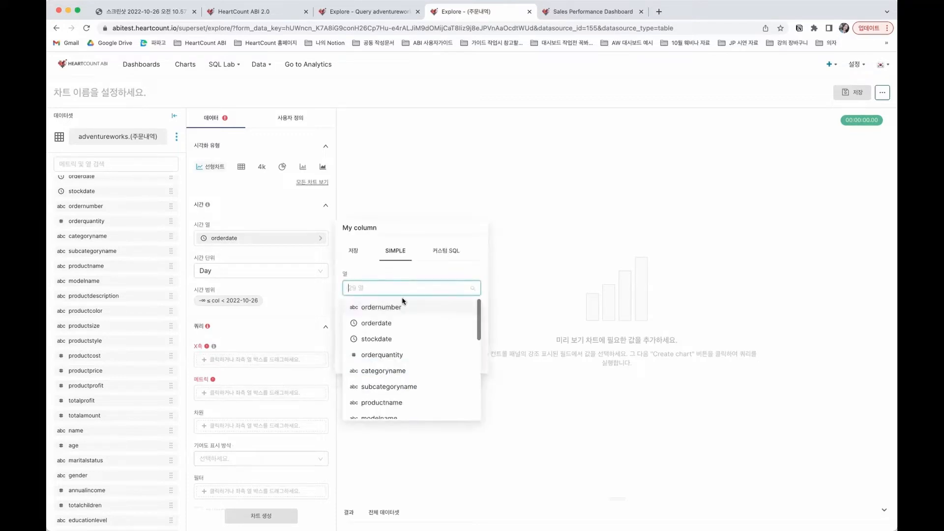
click(406, 322)
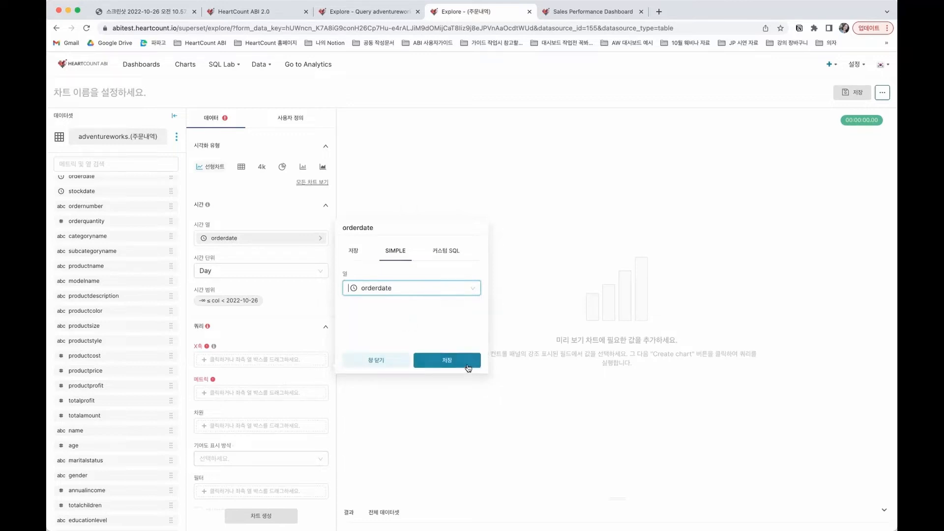
click(468, 366)
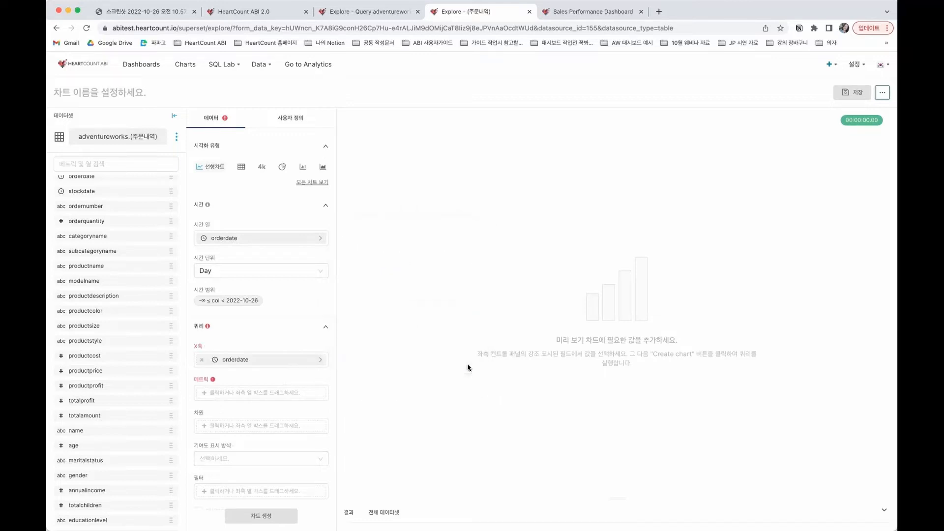
- Add a simple metric to the line chart that aggregates the totalamount column with SUM
click(313, 398)
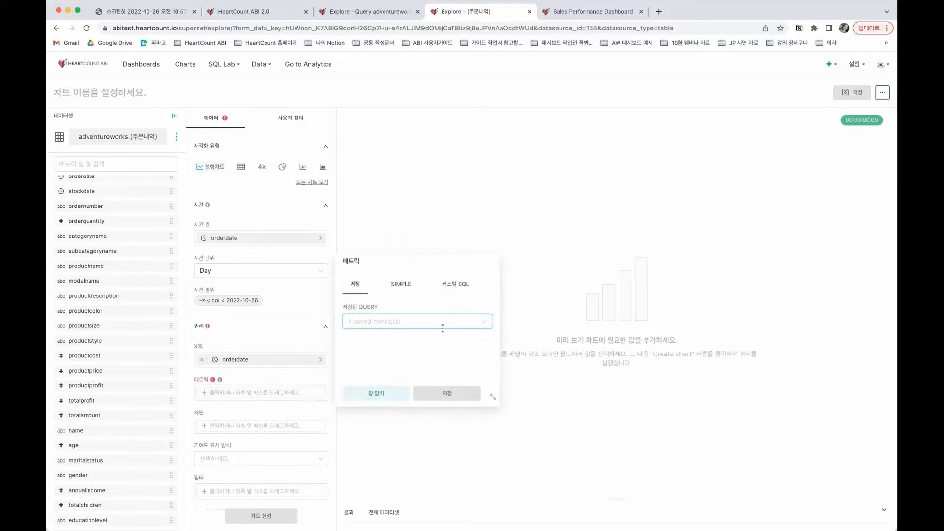
click(408, 285)
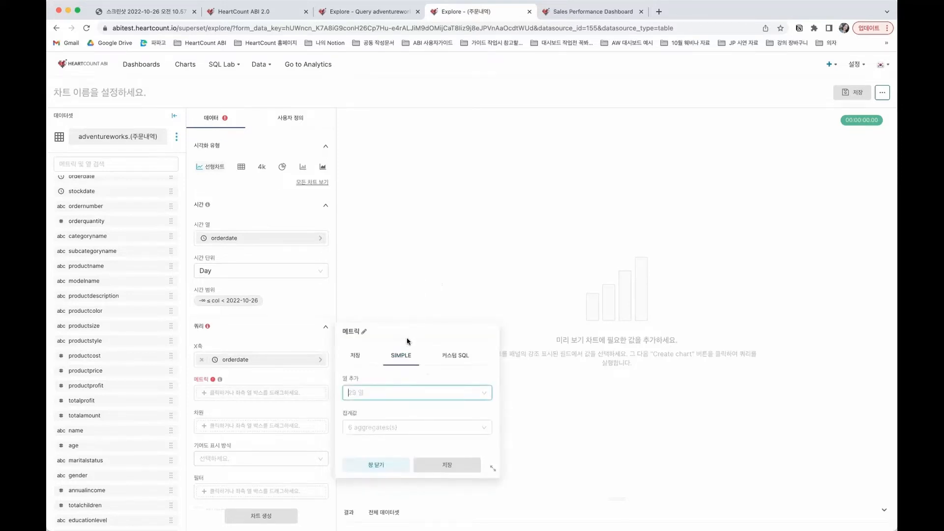
click(407, 389)
text(새)
key(BackSpace)
text(to)
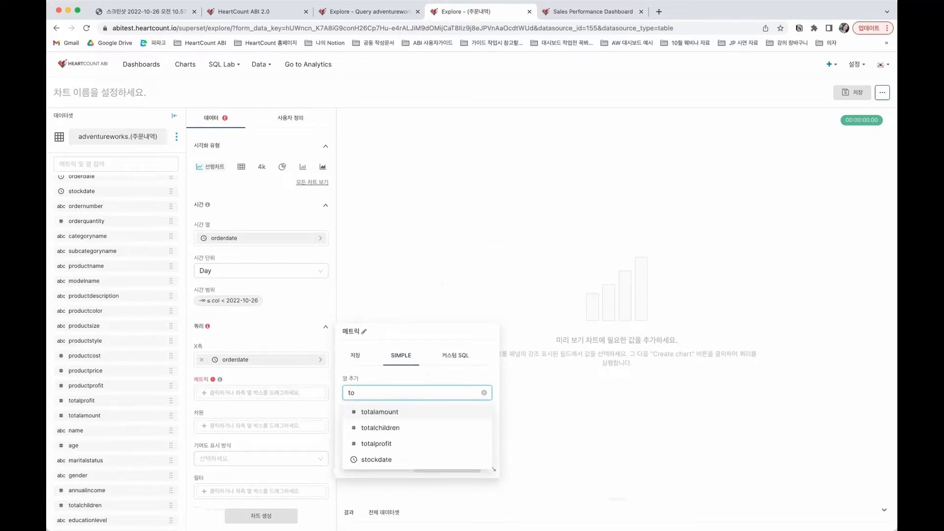
click(437, 410)
click(435, 425)
text(sum)
key(Return)
click(474, 469)
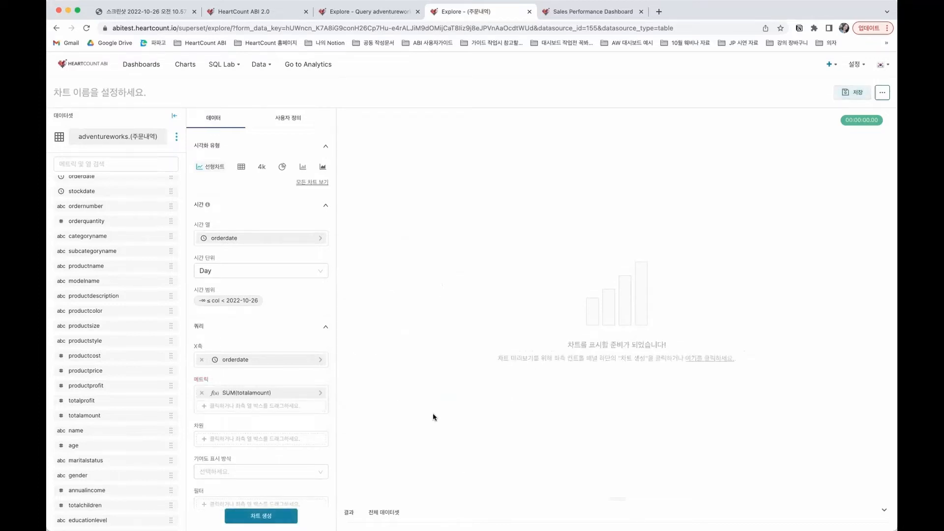
- Add a second metric aggregating the totalprofit column with SUM and label it 이익
click(294, 411)
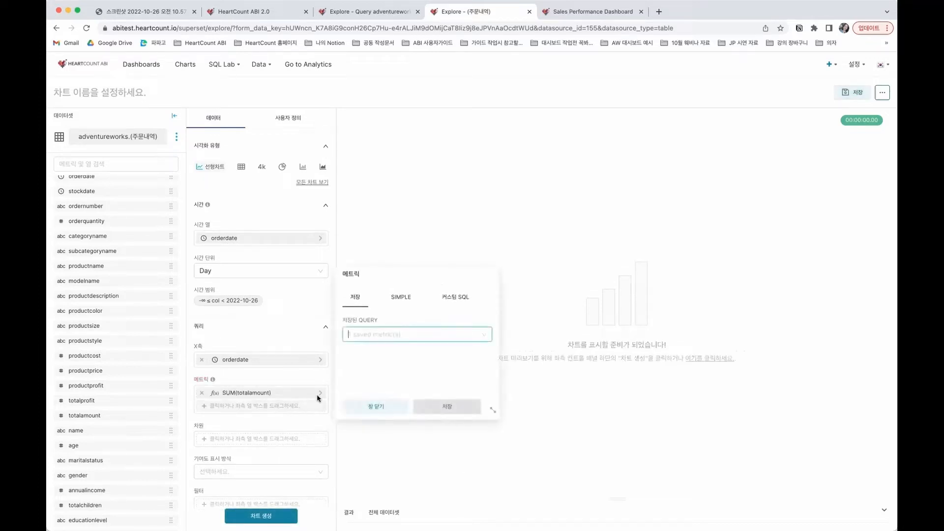
click(403, 304)
text(to)
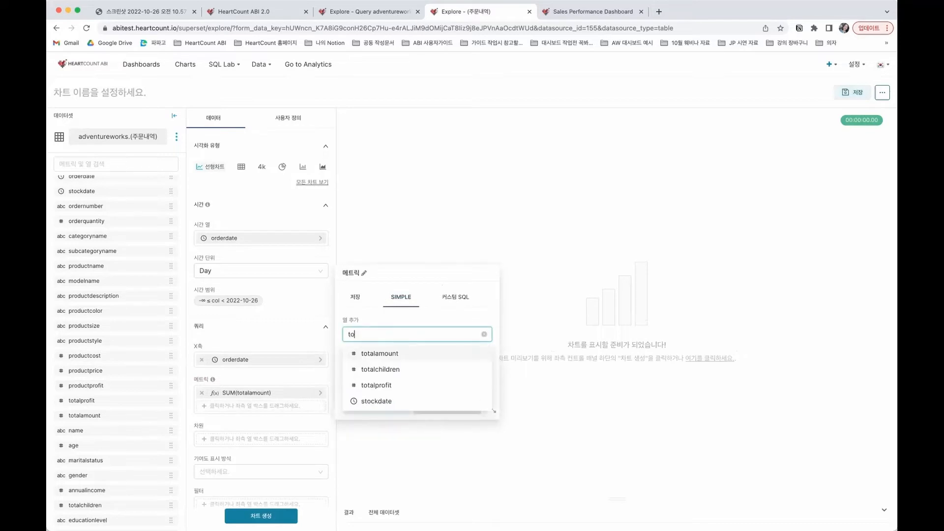
click(414, 385)
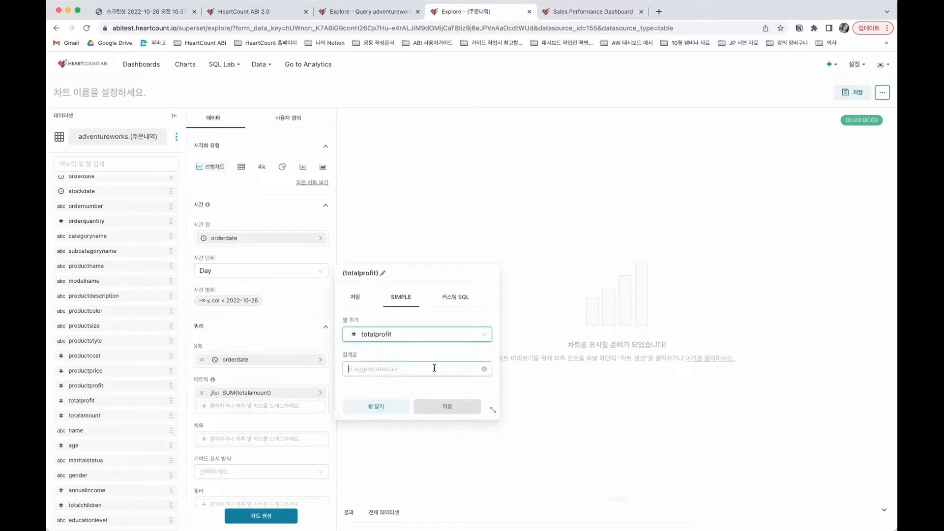
click(435, 368)
click(403, 463)
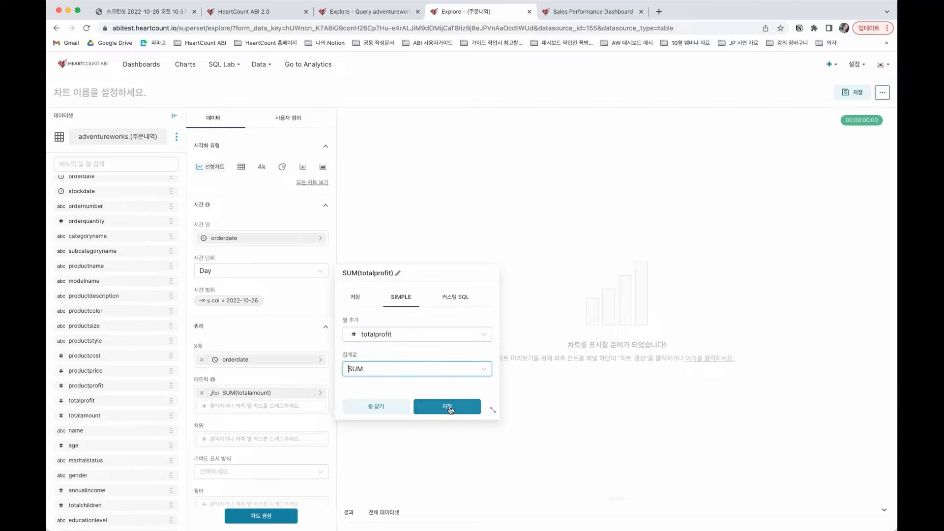
click(396, 273)
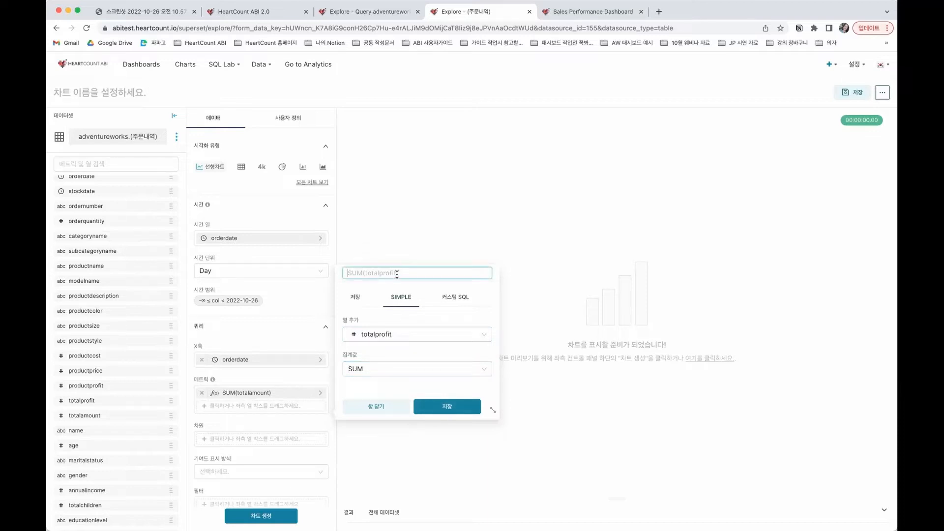
text(이)
click(455, 406)
- Rename the SUM(totalamount) metric as 매출 and save it
click(317, 393)
click(401, 252)
text(매출)
key(Return)
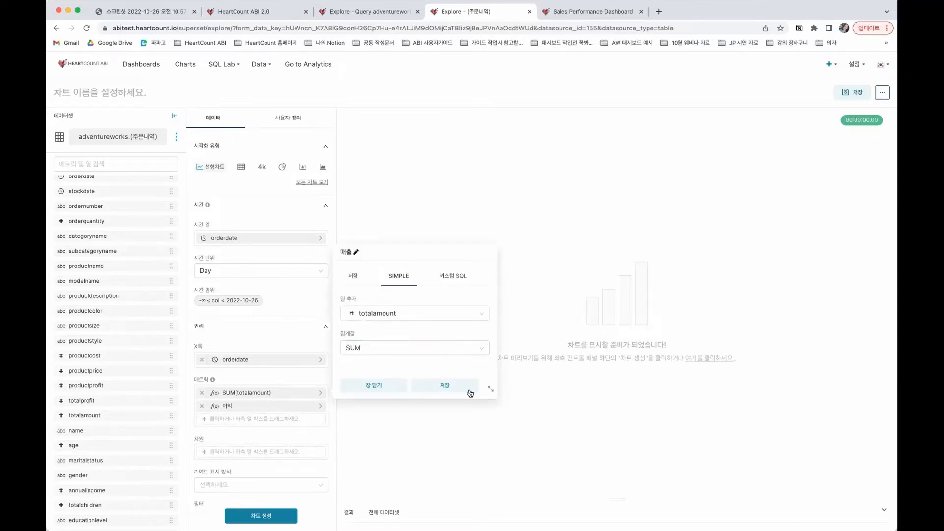
click(445, 386)
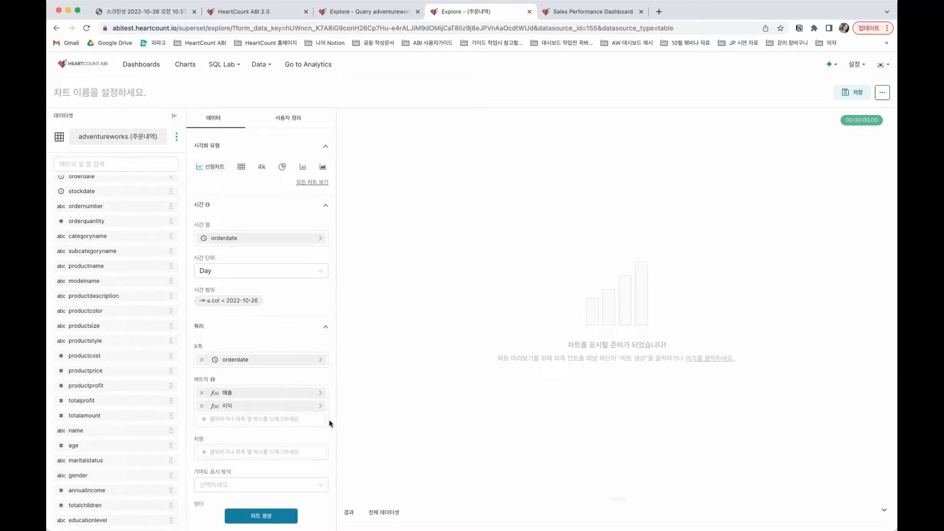
click(289, 271)
click(278, 383)
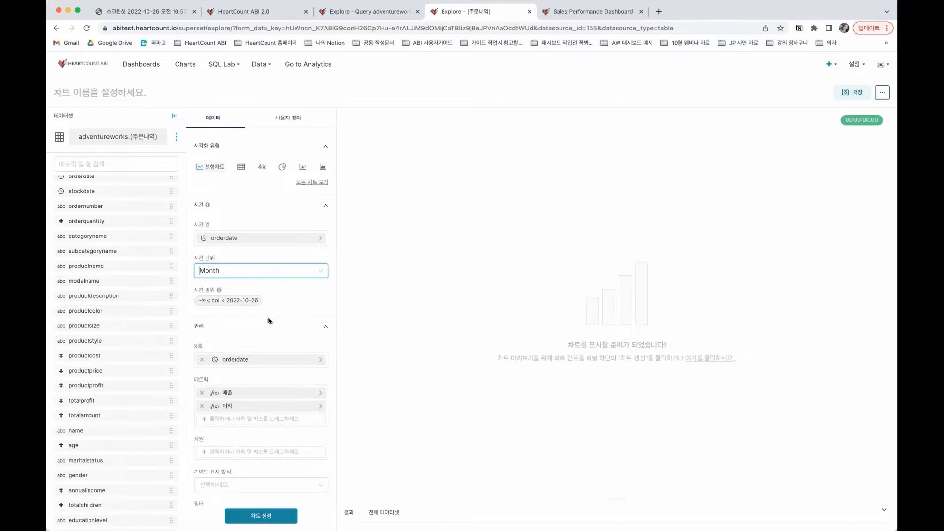
click(251, 301)
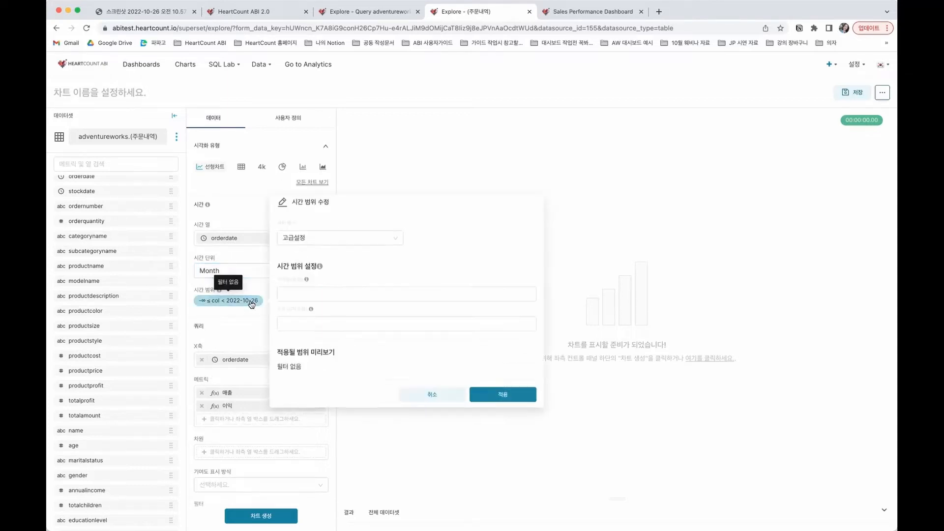
click(380, 236)
click(348, 302)
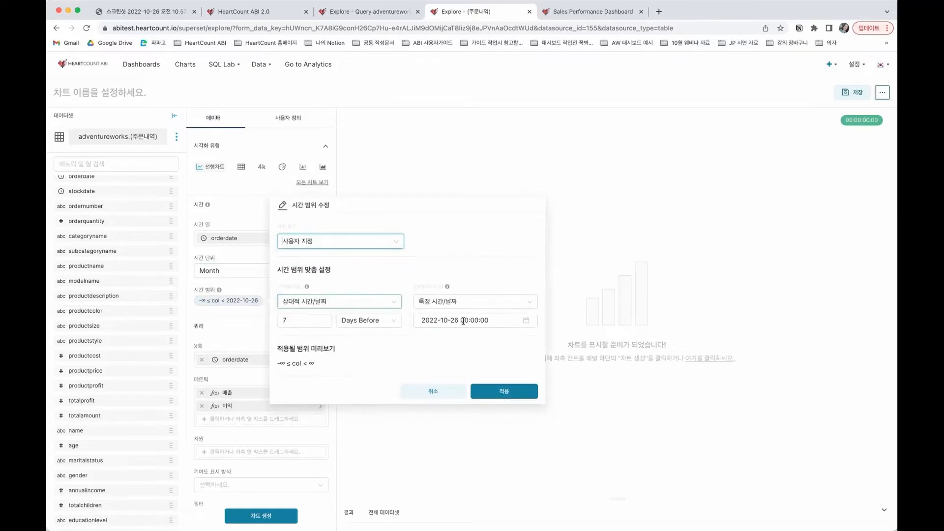
drag(457, 320, 278, 313)
text(2017-07-01)
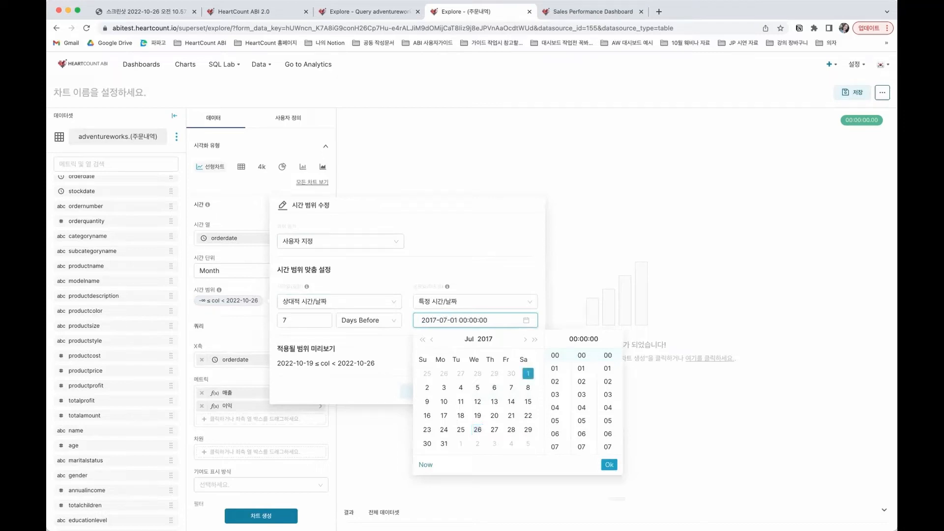
key(Return)
- Start the time range 1 Years Before the end date, apply it, and generate the line chart
double_click(284, 321)
text(1)
click(359, 326)
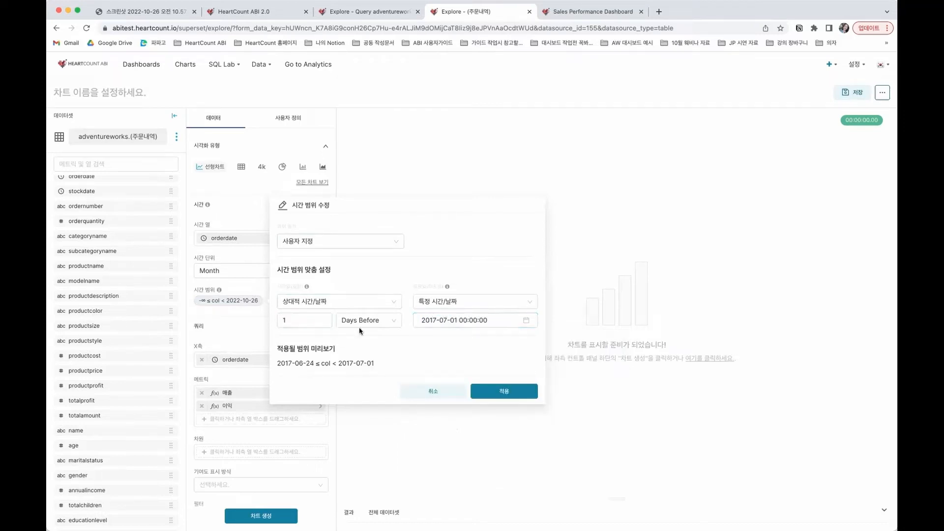
click(360, 329)
click(365, 442)
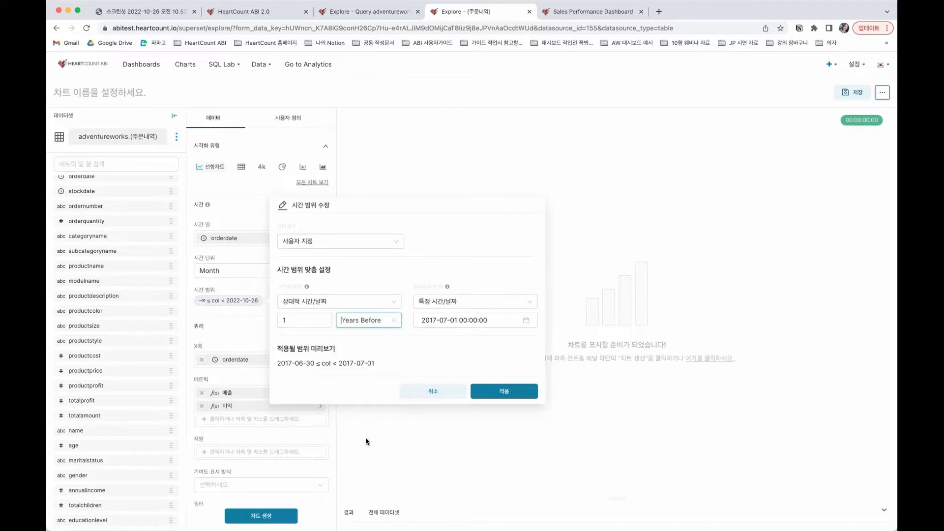
click(498, 394)
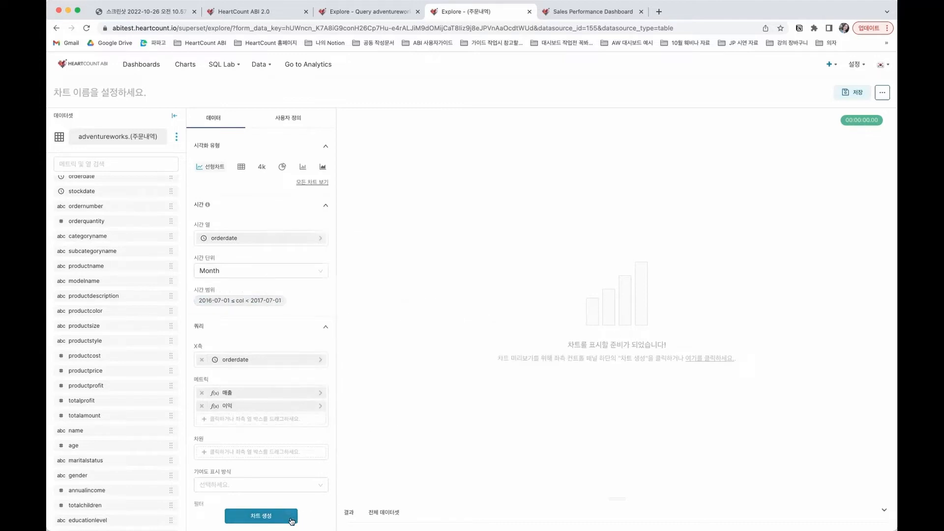
click(291, 521)
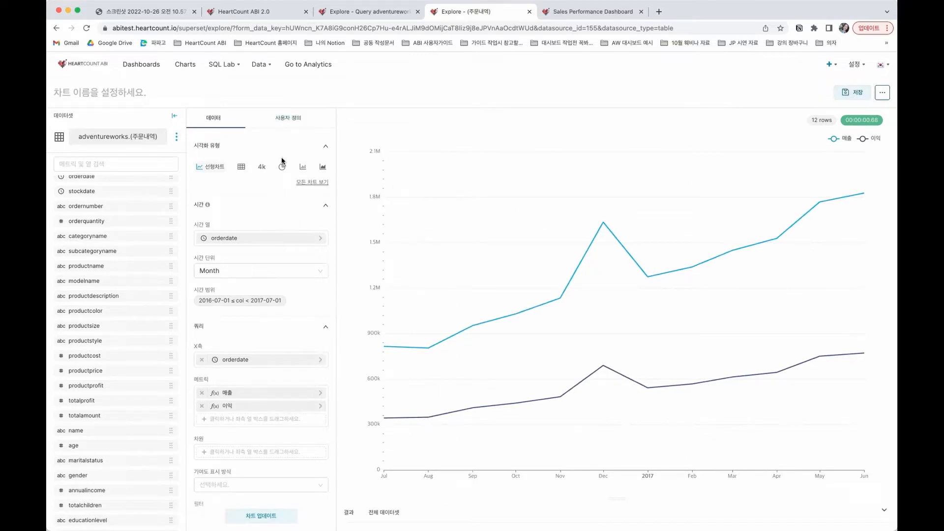
- Customize the line chart to show data values (값 표시) and markers (마커)
click(292, 123)
scroll(269, 410, down, 5)
click(211, 206)
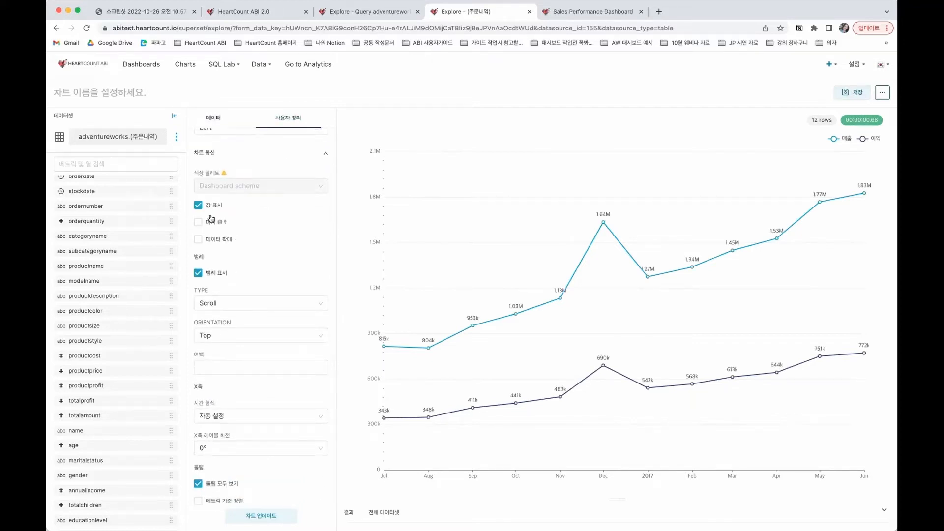
click(210, 222)
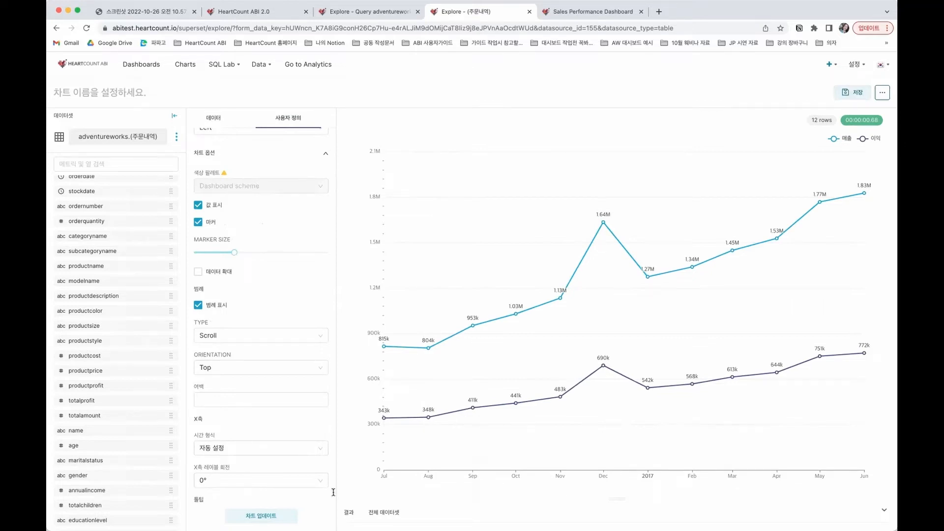
- Set the X-axis time format to %Y-%m-%d and update the chart
click(237, 448)
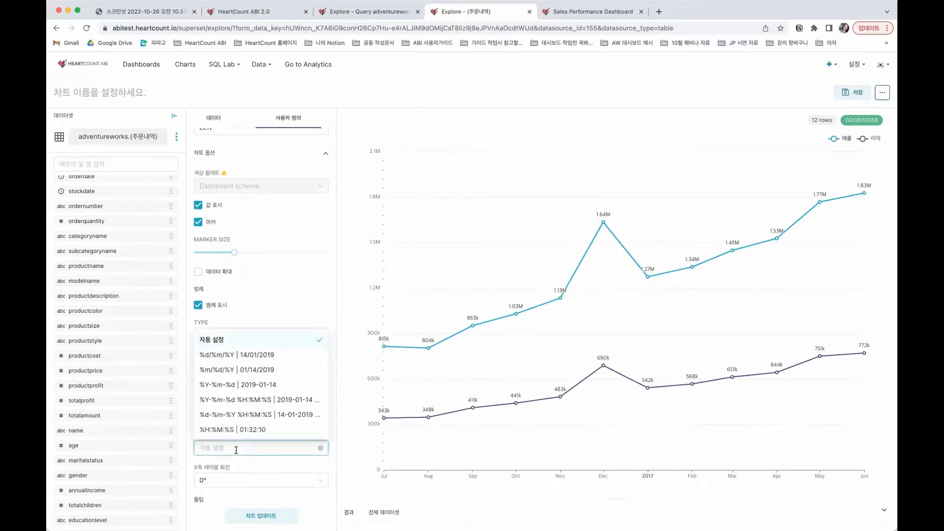
click(294, 385)
click(276, 521)
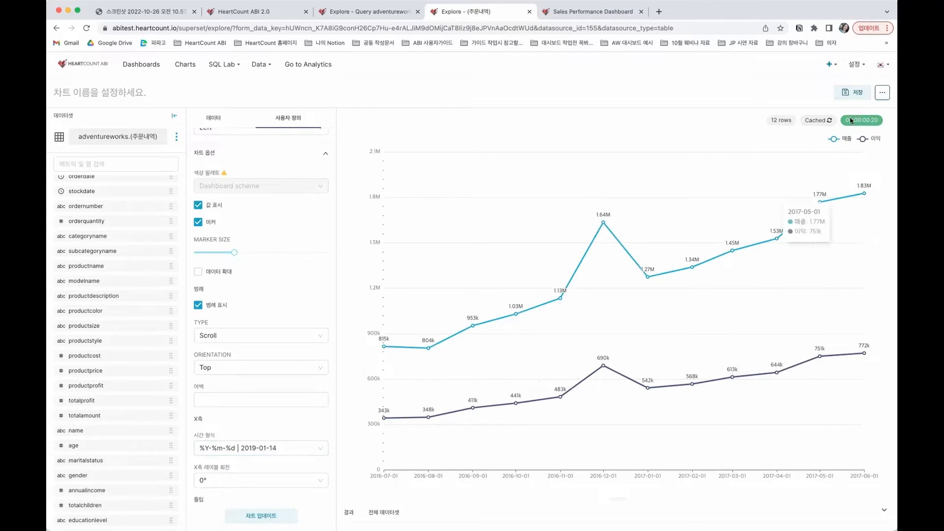
- Save the chart as Monthly Revenue and Profit Growth, add it to Sales Performance Dashboard (Completed), and go to that dashboard
click(858, 96)
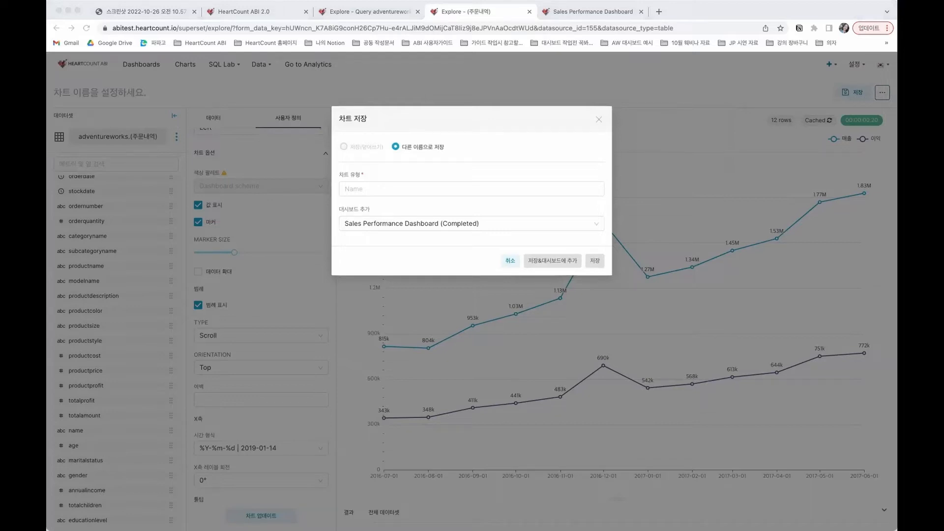
click(535, 187)
click(467, 251)
click(539, 256)
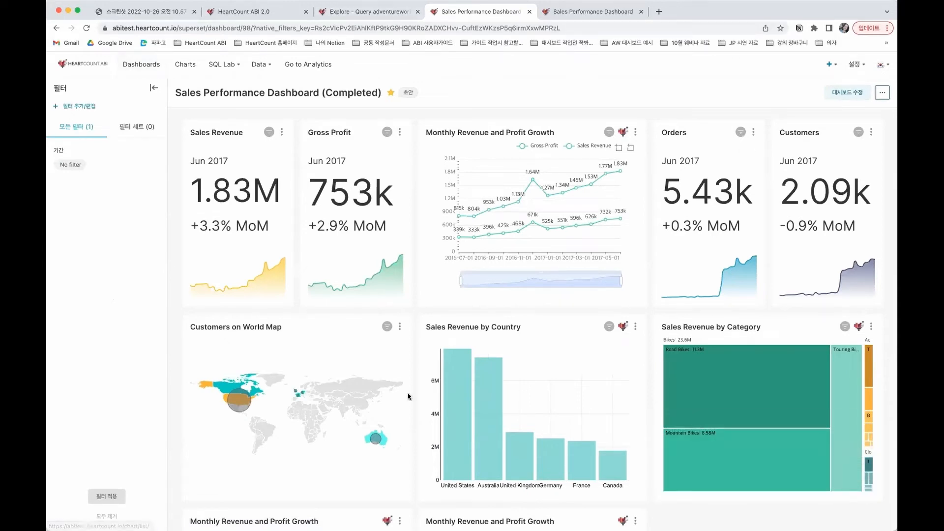
- Open the new Monthly Revenue and Profit Growth chart in a separate tab and overwrite-save it with the Sales Performance Dashboard as its dashboard
super+click(519, 521)
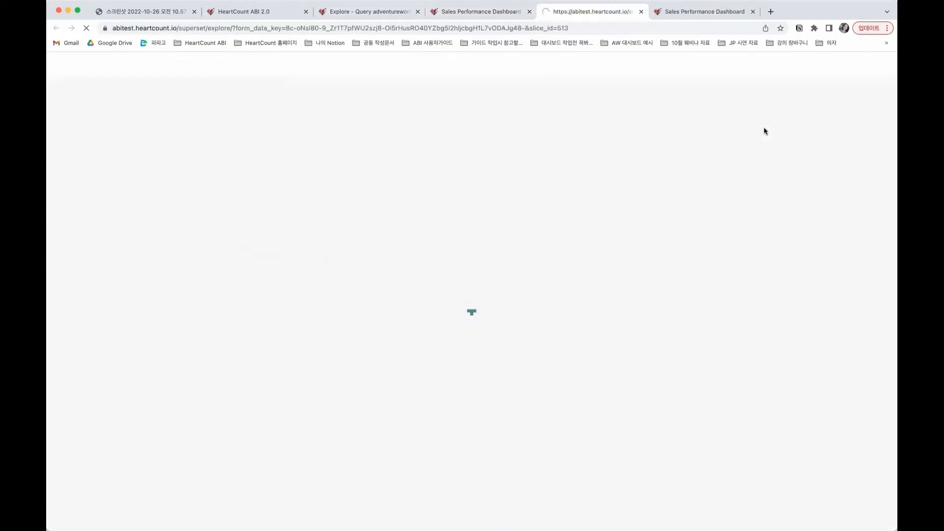
click(851, 93)
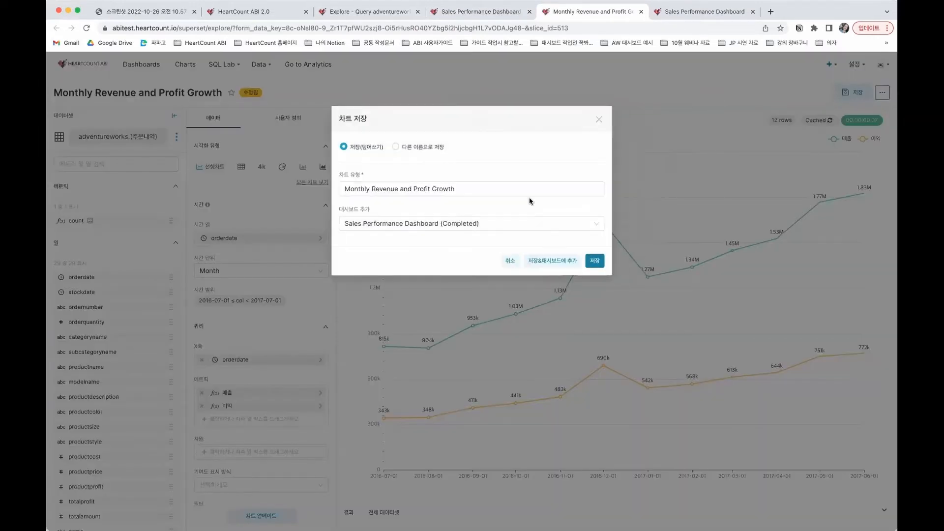
click(495, 222)
click(472, 315)
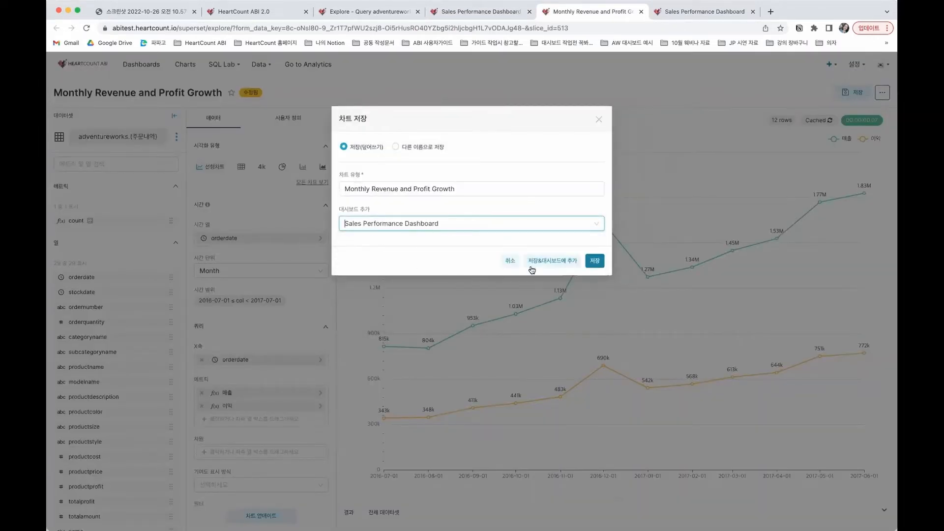
click(531, 261)
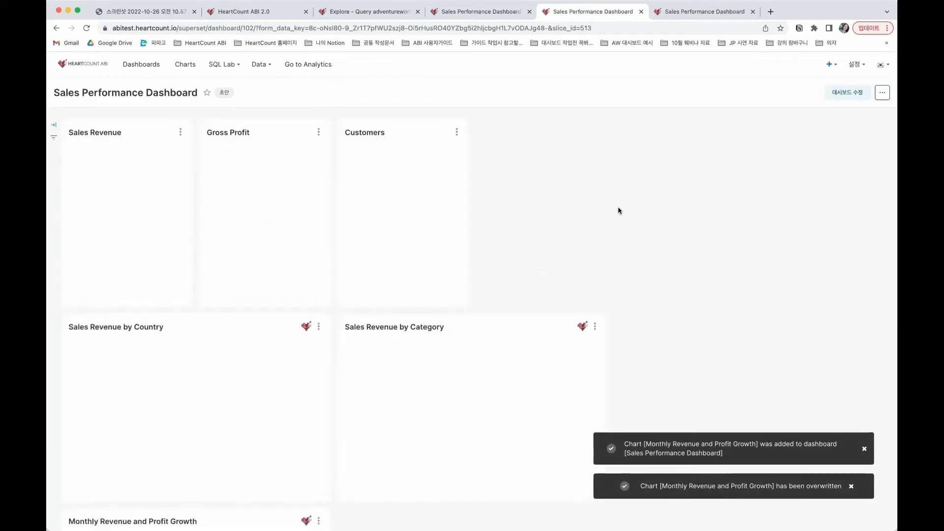
- Create a new big number with trendline chart (빅넘버와 트렌드라인) from the (주문내역) dataset
scroll(618, 235, down, 5)
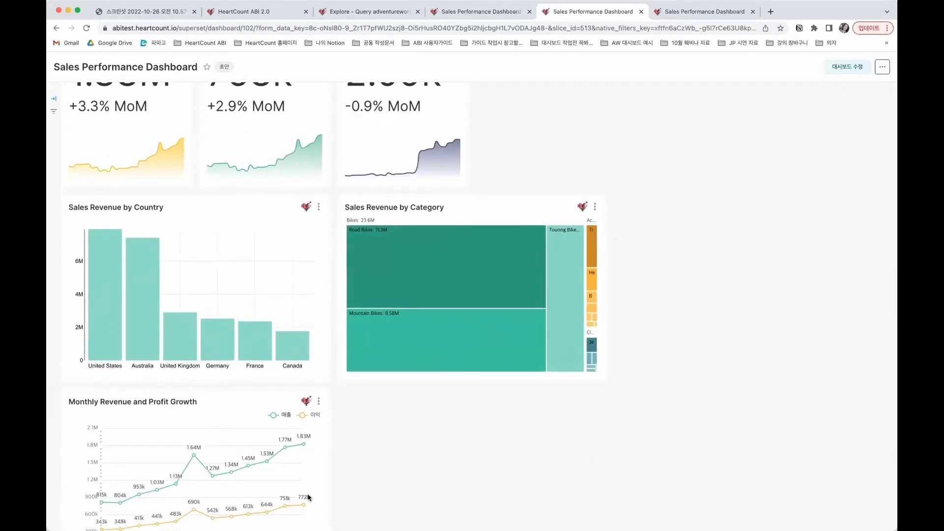
scroll(315, 468, down, 2)
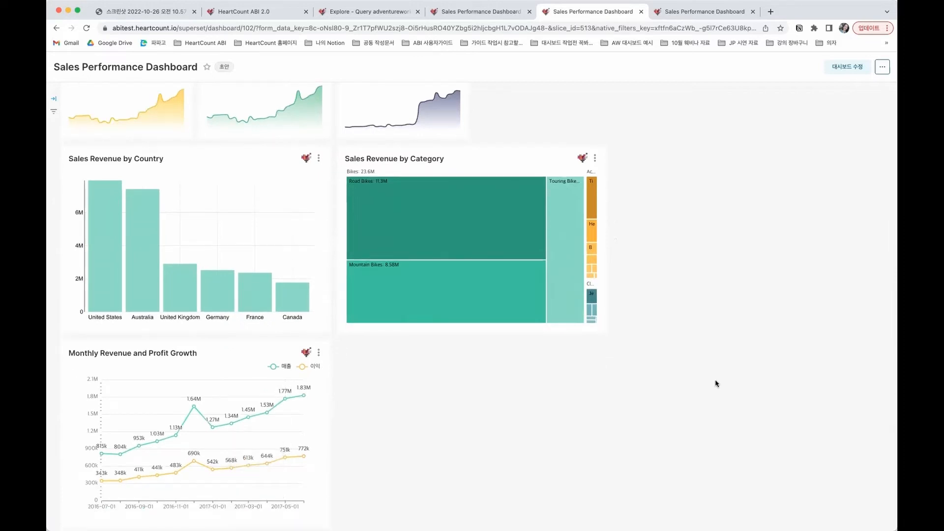
scroll(717, 384, up, 5)
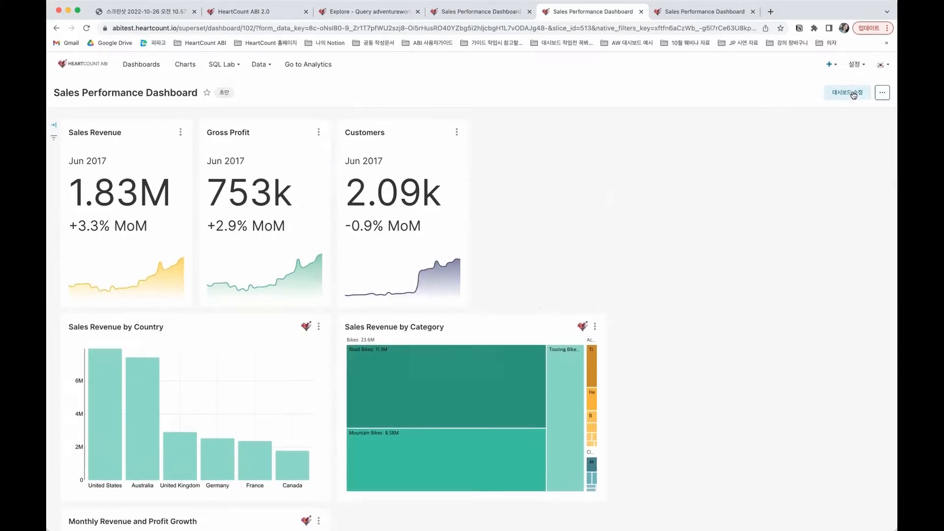
mouse_move(832, 69)
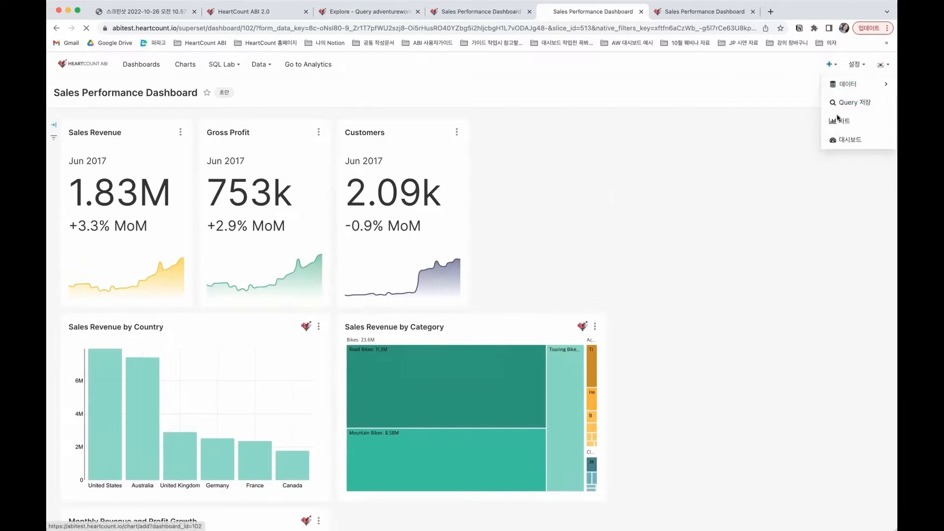
click(839, 119)
click(261, 129)
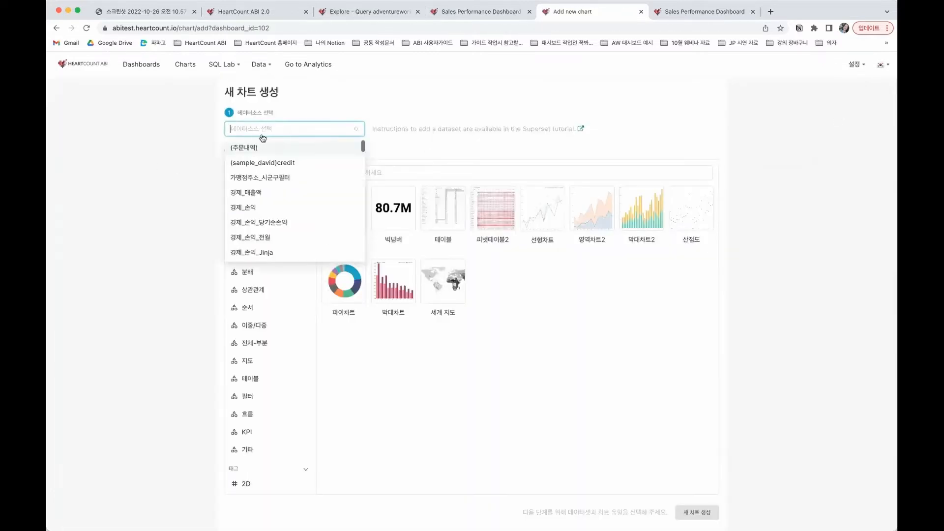
click(267, 146)
click(362, 226)
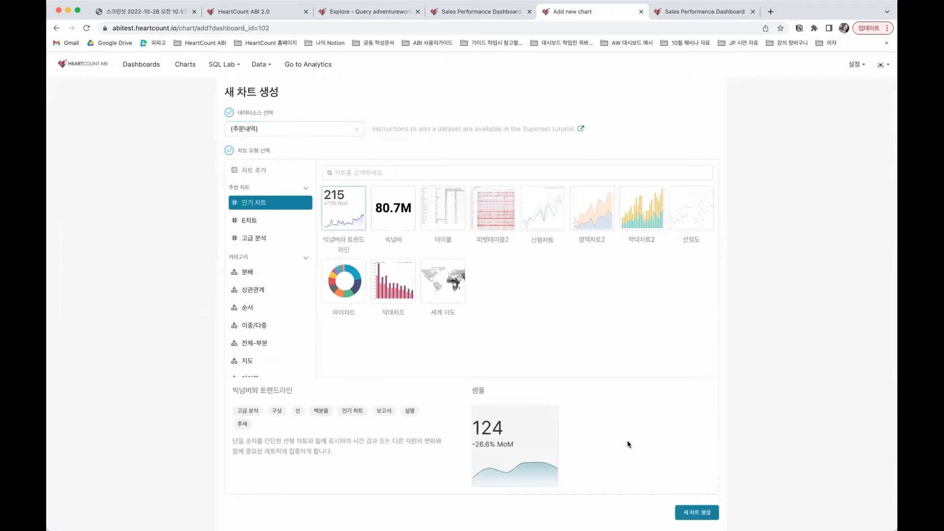
click(691, 515)
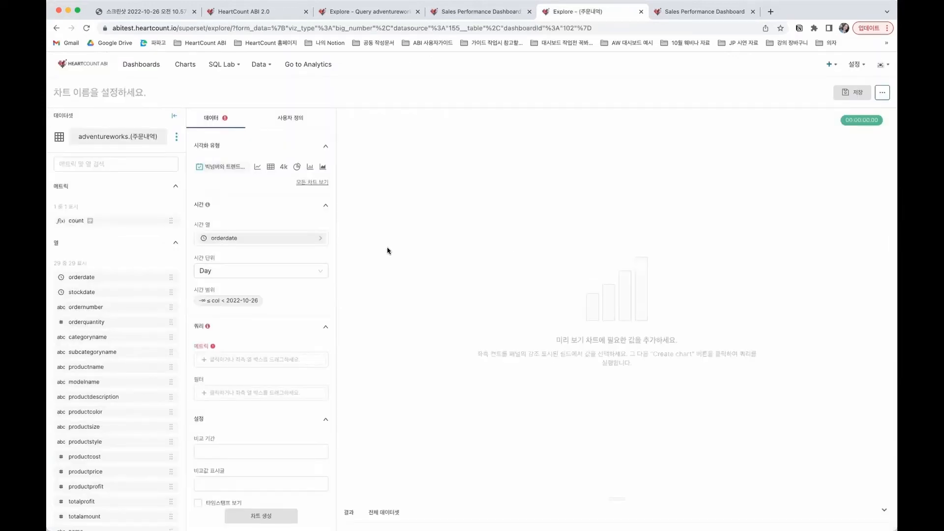
- Set the time grain to Month, add COUNT_DISTINCT of ordernumber as the metric, and generate the chart
click(275, 275)
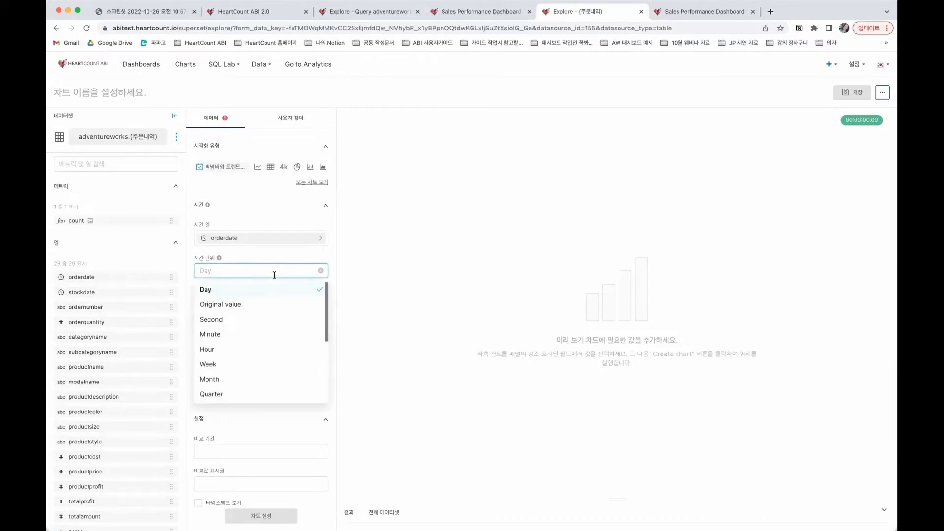
click(247, 381)
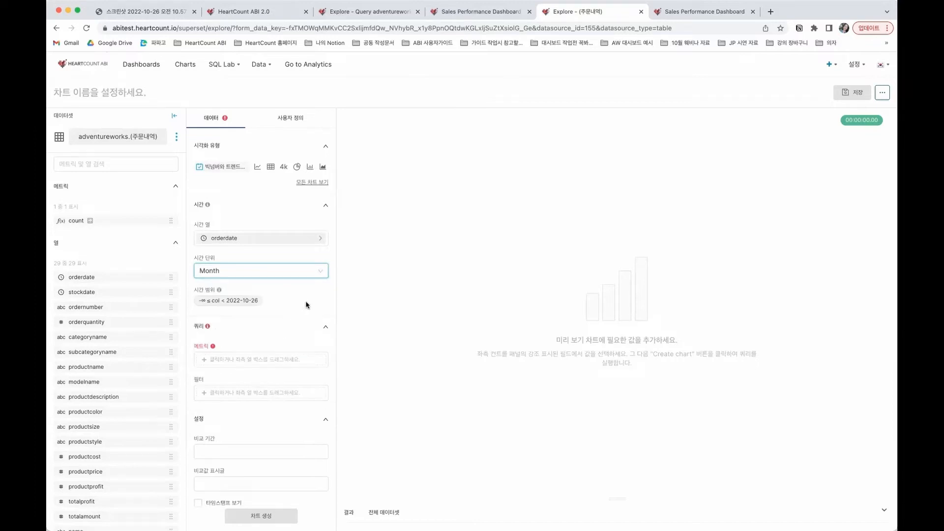
click(293, 363)
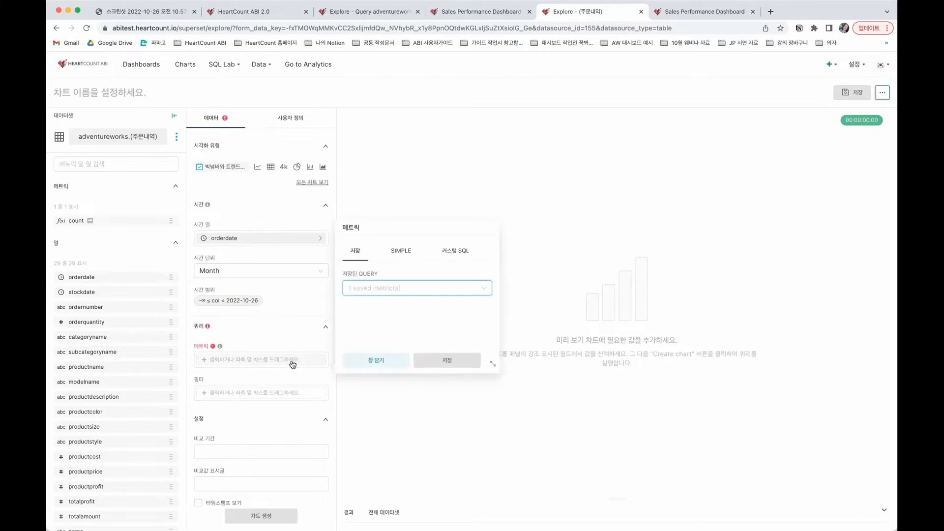
click(401, 251)
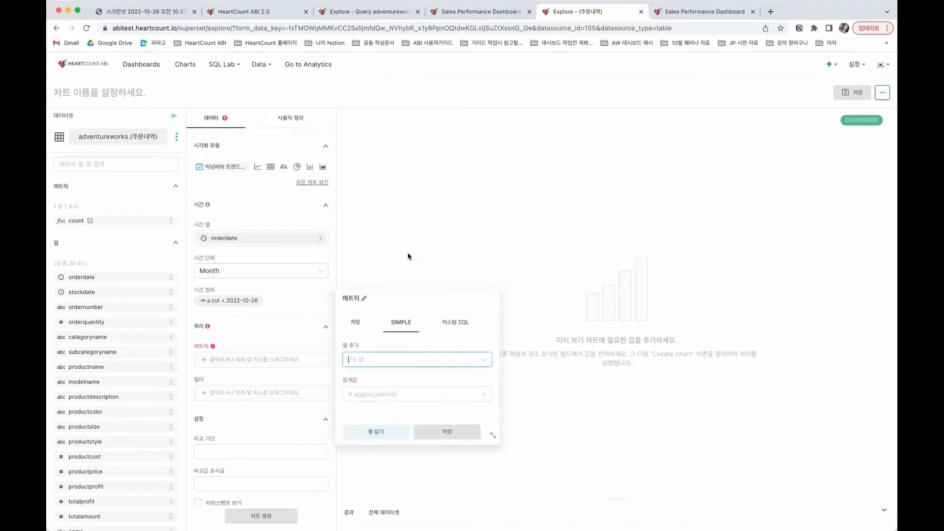
click(395, 359)
click(402, 379)
text(채)
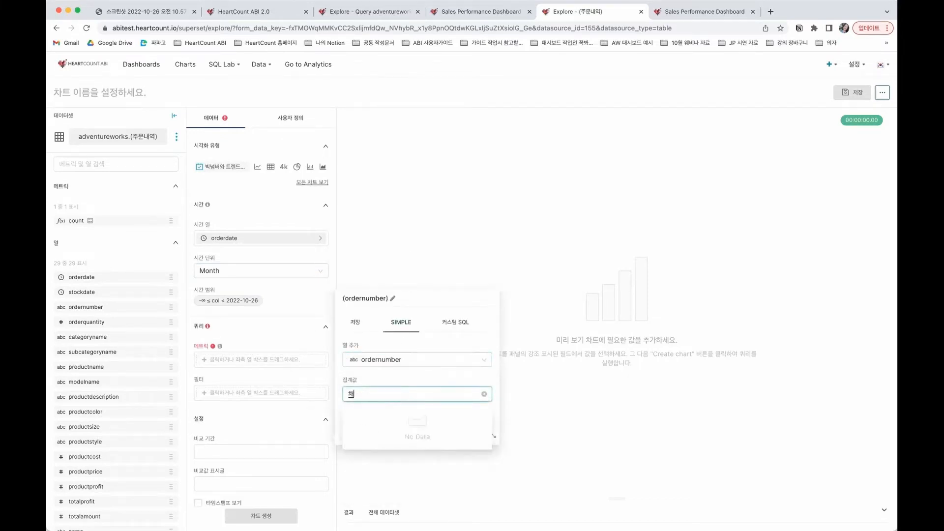
key(BackSpace)
text(cou)
click(416, 428)
click(425, 431)
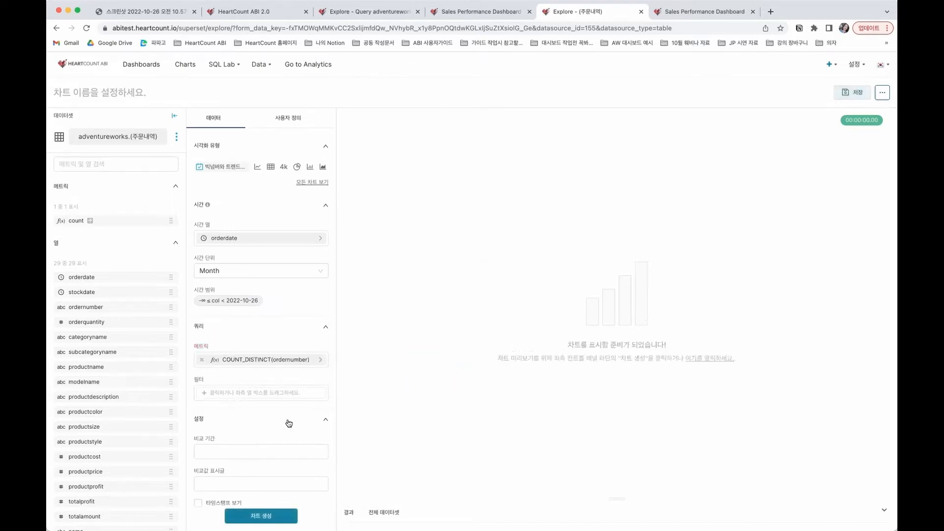
click(273, 521)
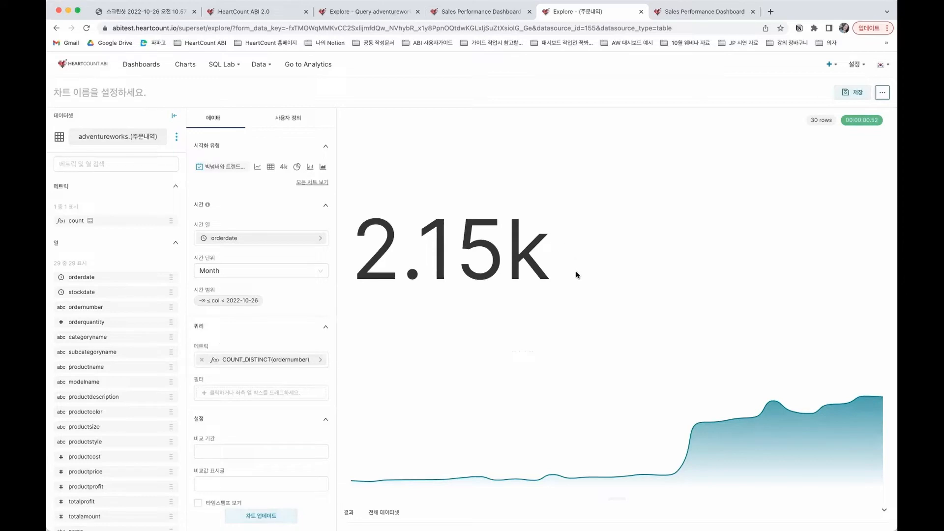
- Set the comparison period to 1 with the suffix MoM, enable the timestamp (타임스탬프 보기), and update the chart
scroll(256, 396, down, 2)
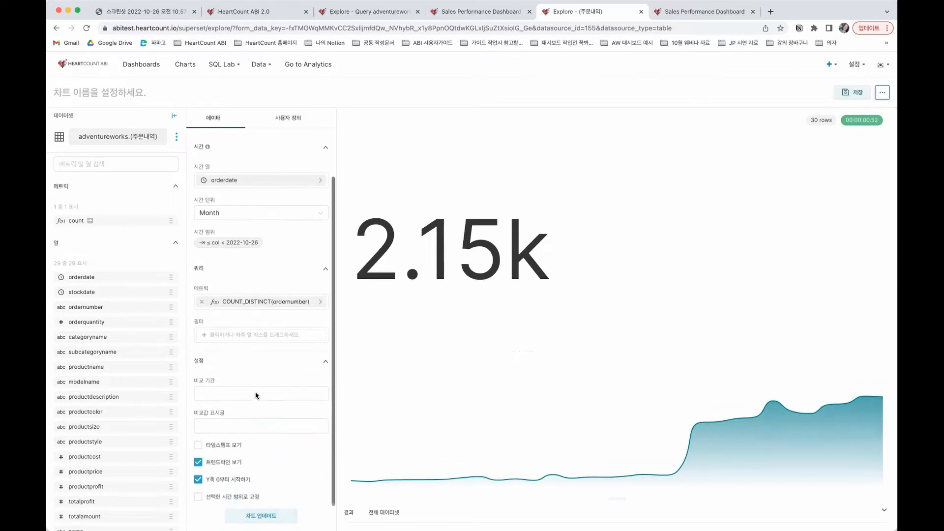
scroll(256, 396, down, 1)
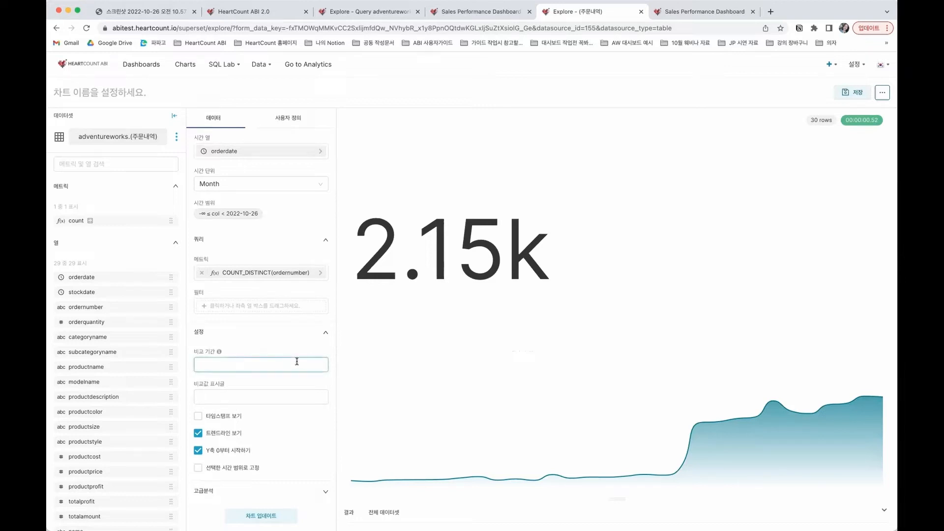
text(1)
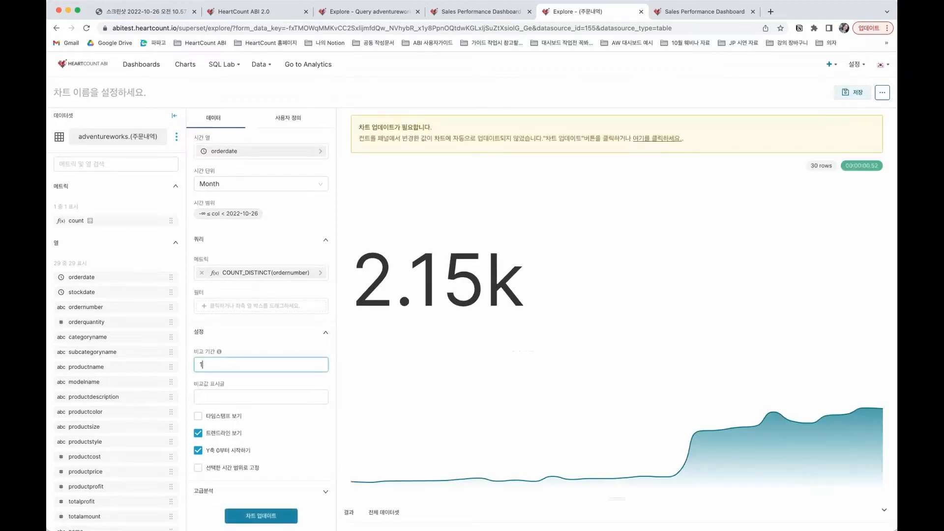
click(281, 521)
click(296, 398)
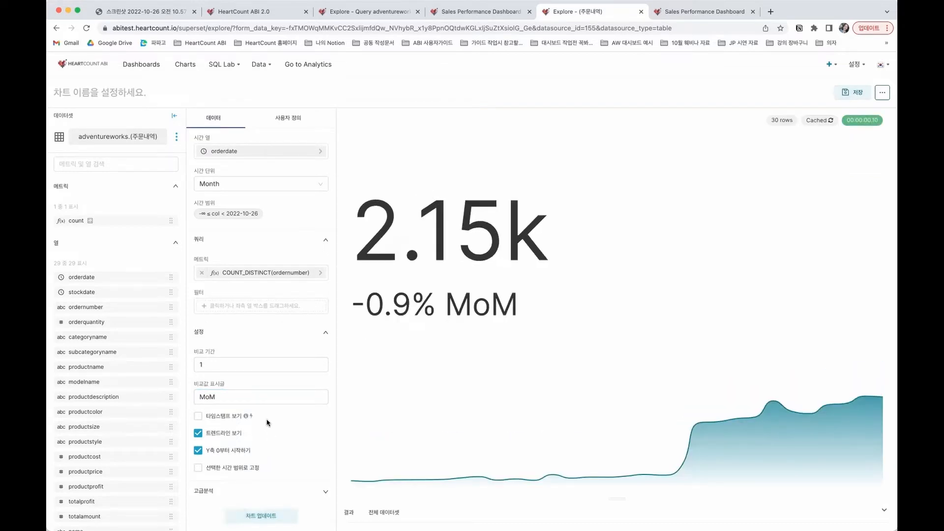
click(237, 421)
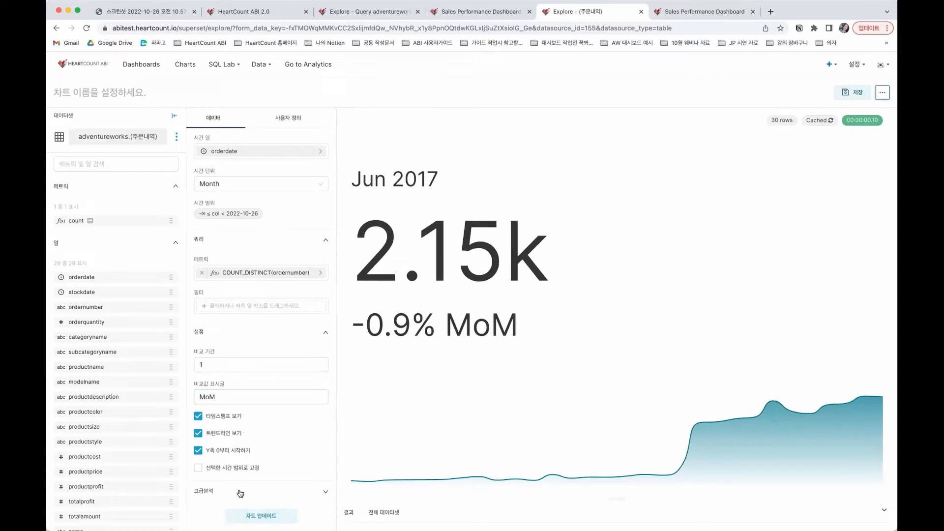
click(265, 520)
- Save the chart as Orders, add it to Sales Performance Dashboard, and go to that dashboard
click(853, 92)
click(453, 192)
text(O)
click(449, 211)
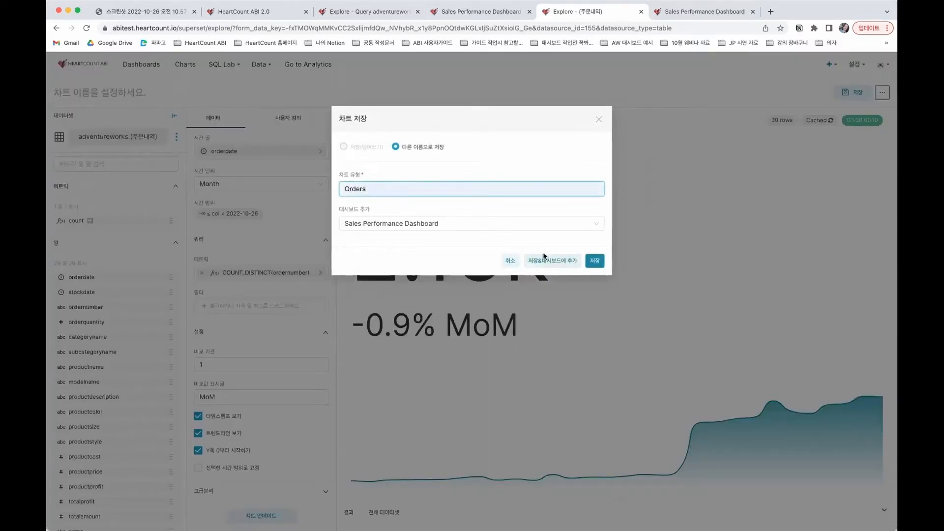
click(554, 262)
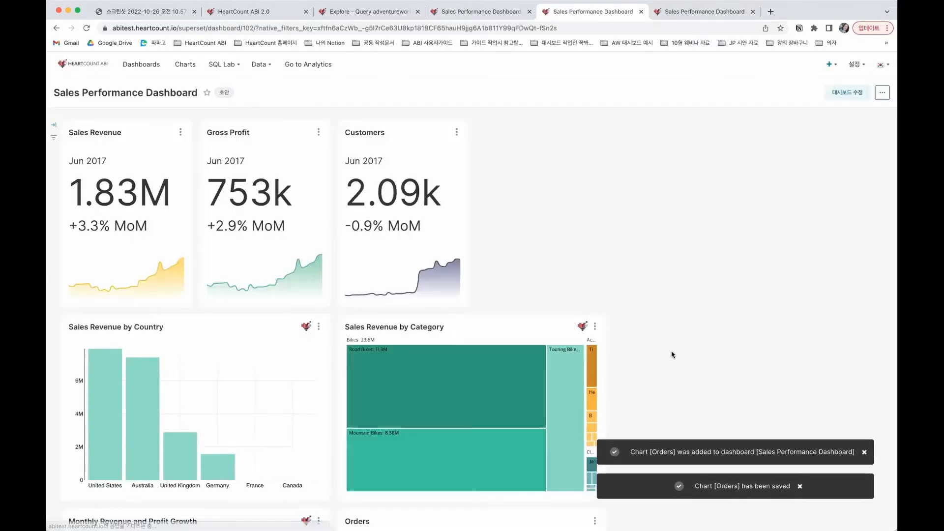
- Create a new world map chart (세계 지도) from the (주문내역) dataset
scroll(639, 359, down, 5)
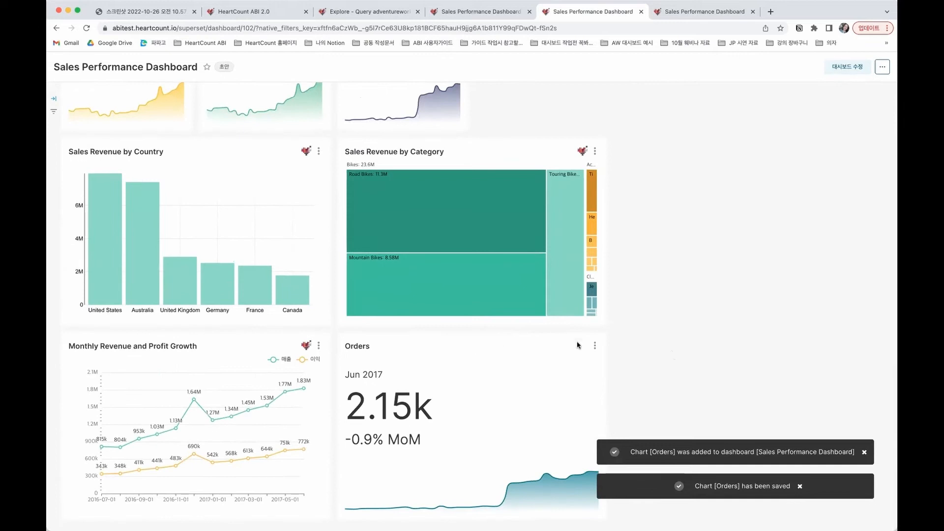
scroll(747, 388, up, 1)
scroll(747, 388, up, 2)
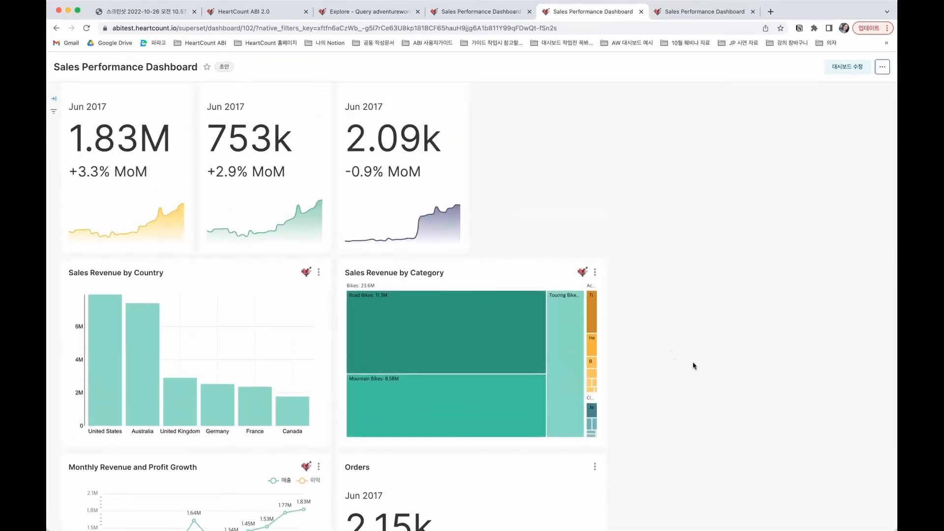
scroll(800, 290, up, 1)
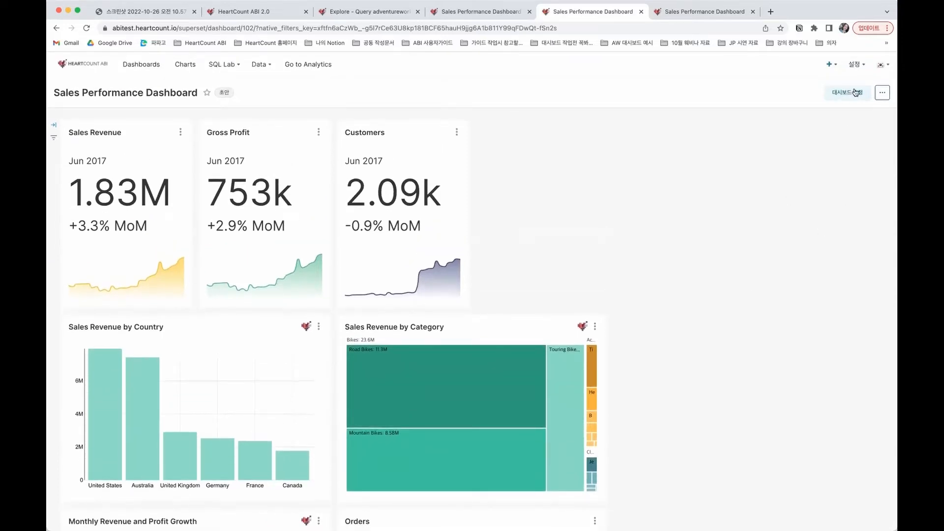
mouse_move(831, 67)
click(843, 121)
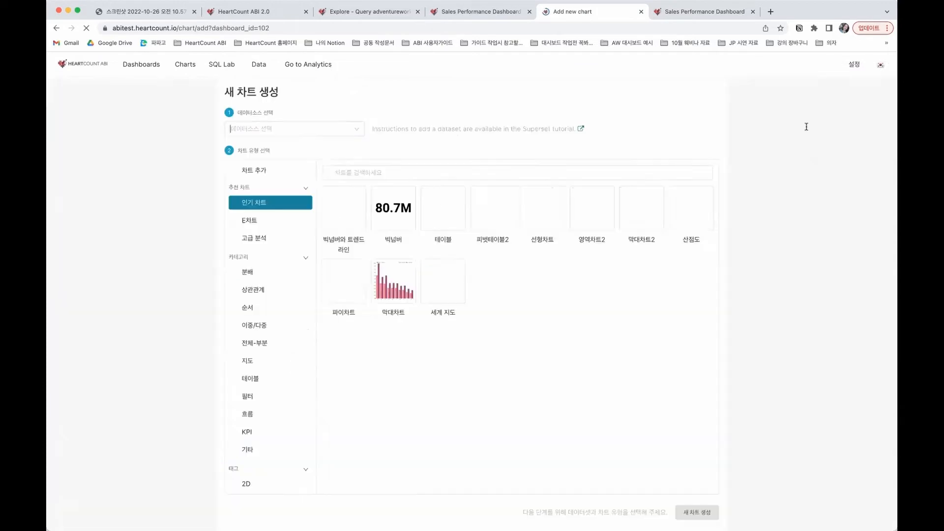
click(323, 129)
click(320, 147)
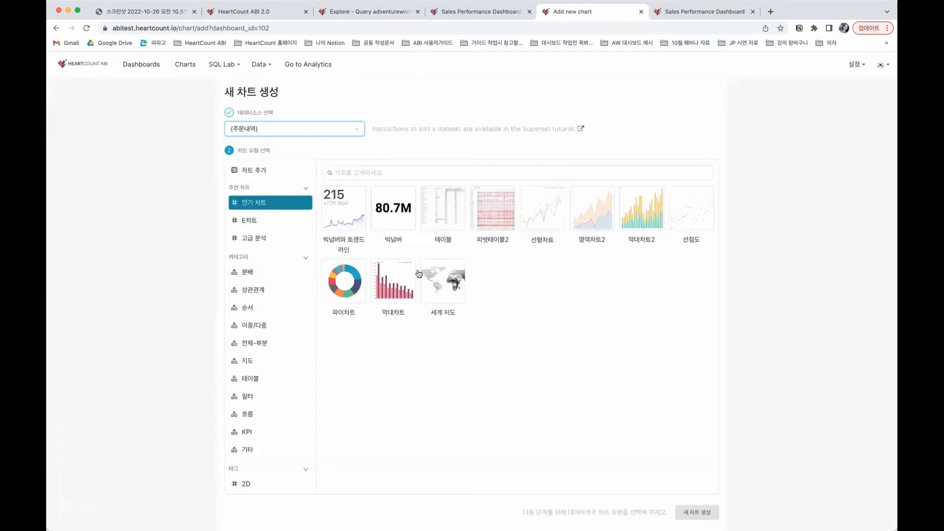
click(443, 281)
click(707, 513)
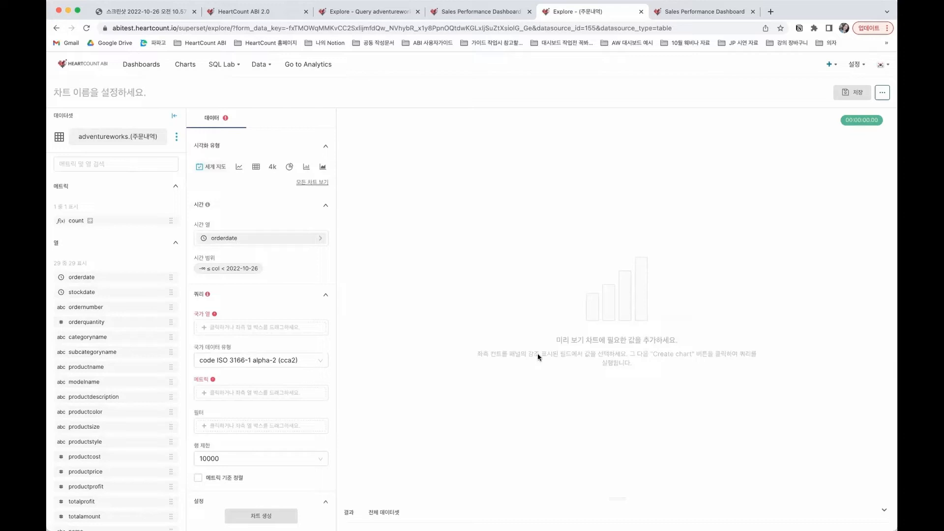
- Set the world map's country column to country and its country data type to Full name
click(276, 326)
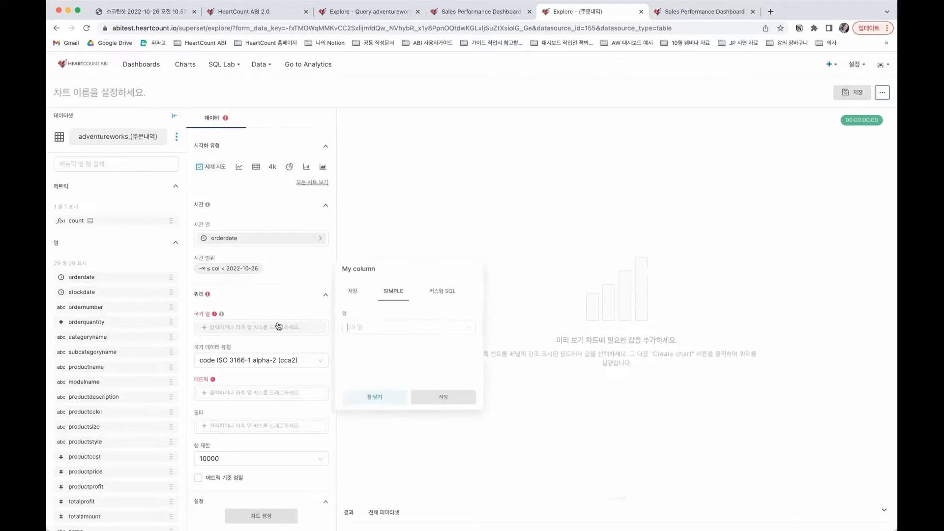
text(c)
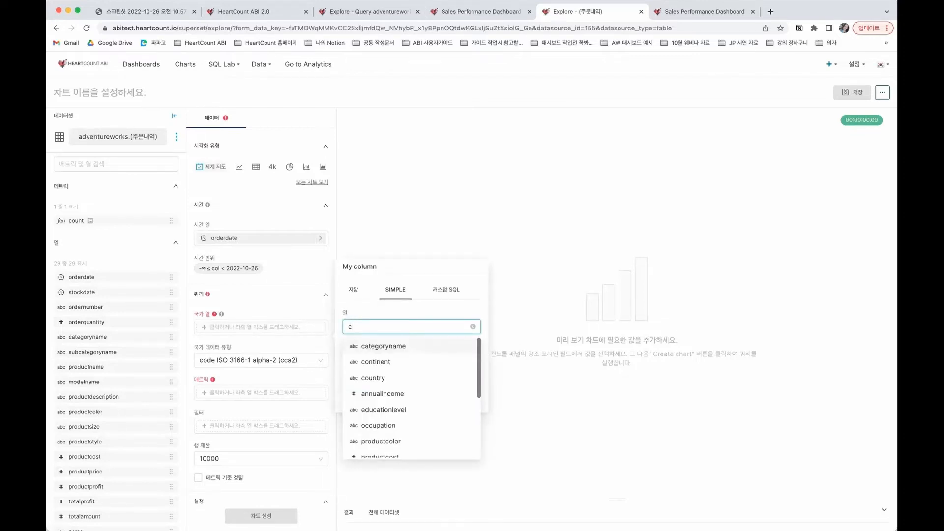
text(oun)
click(439, 348)
click(443, 398)
click(308, 362)
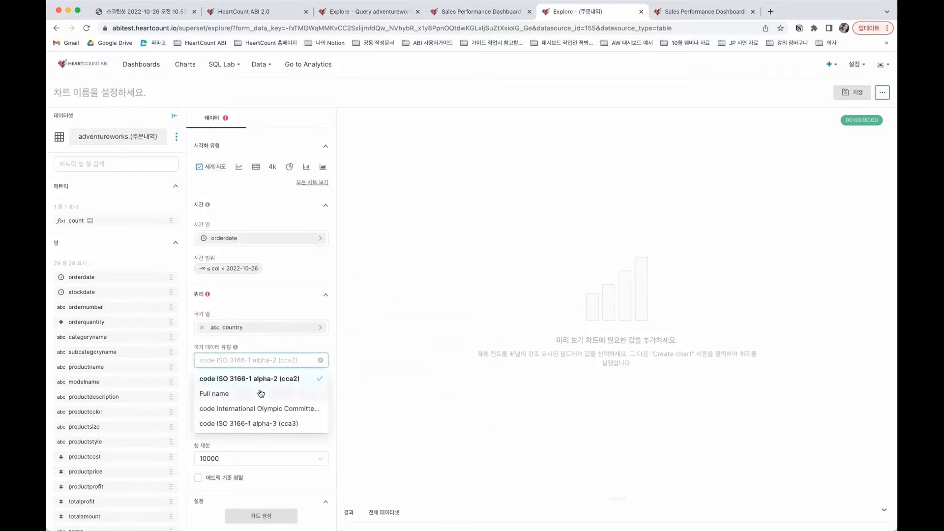
click(260, 393)
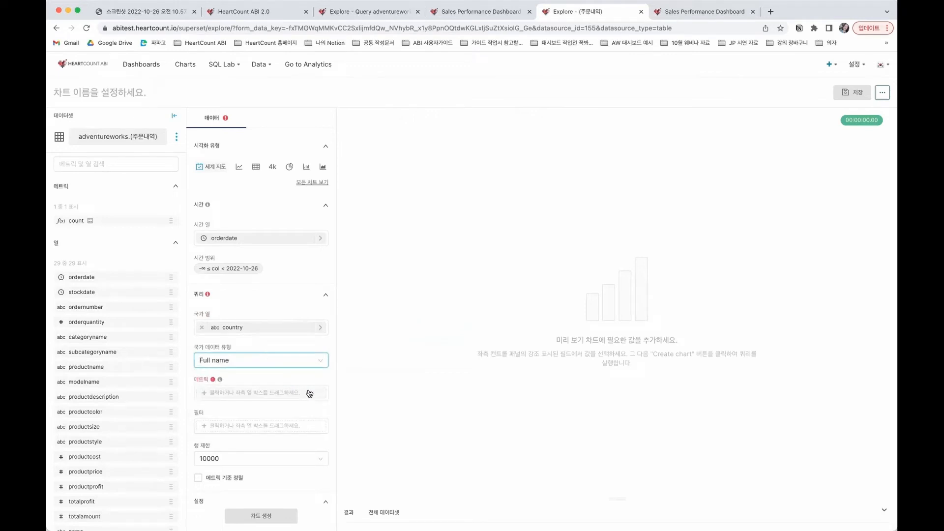
click(304, 362)
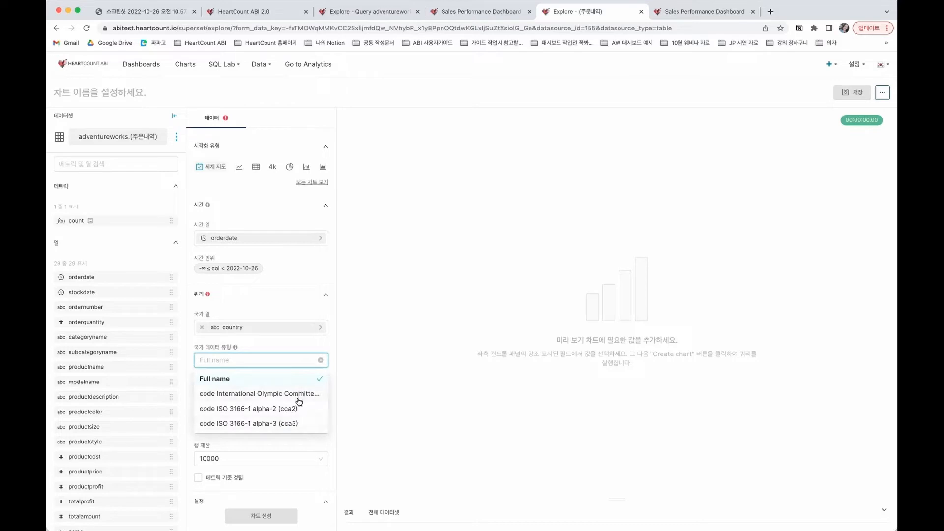
click(315, 380)
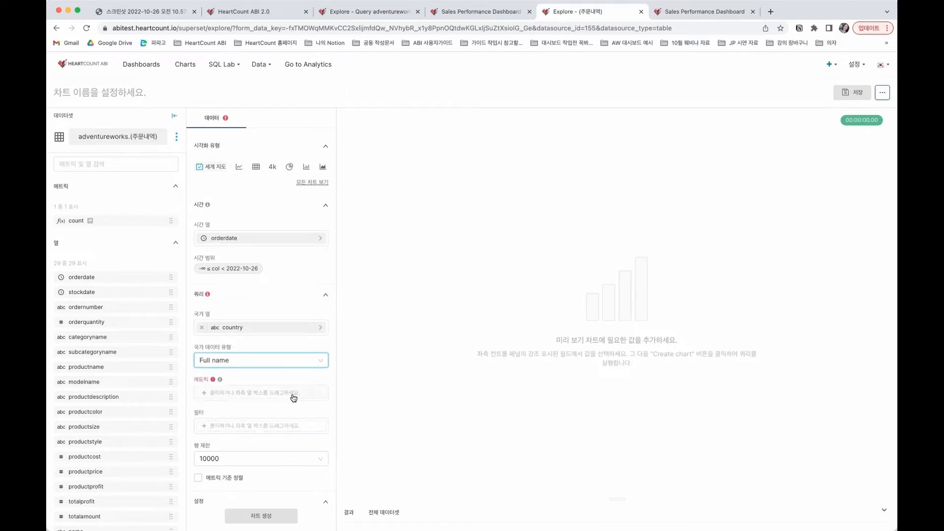
- Set the world map's metric to COUNT_DISTINCT of the name column and create the chart
click(293, 398)
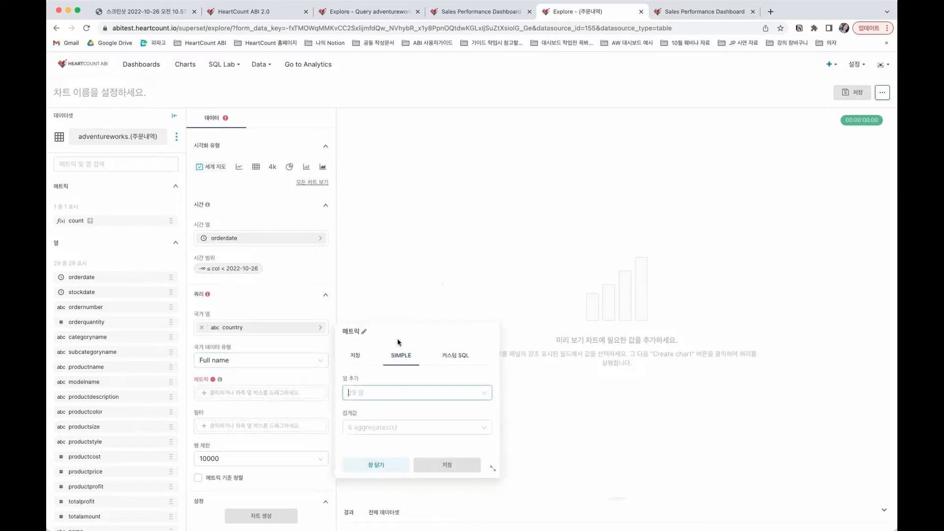
click(400, 393)
text(name)
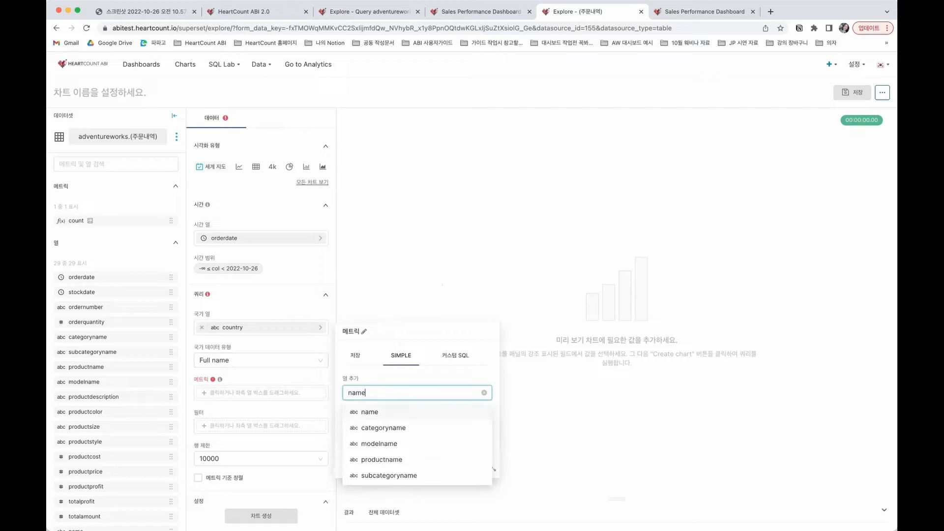
click(405, 412)
click(406, 424)
text(cou)
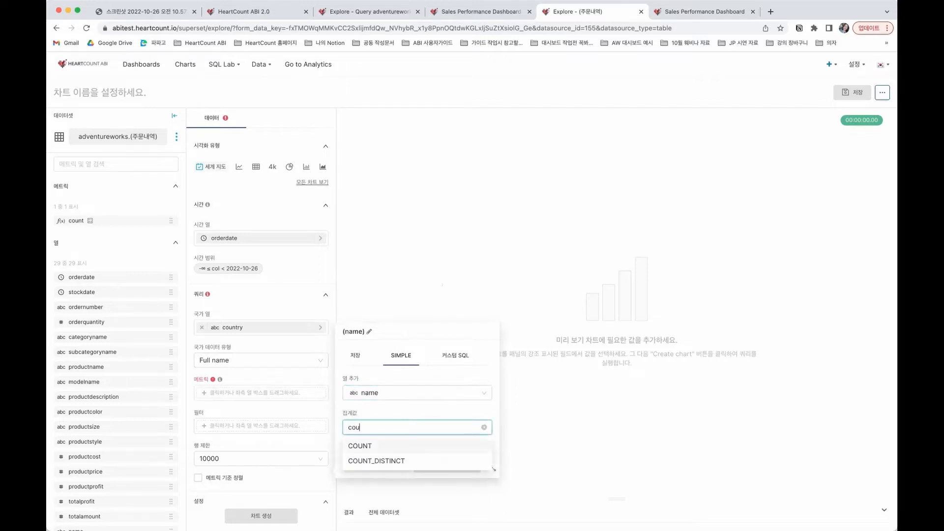
click(411, 461)
click(432, 466)
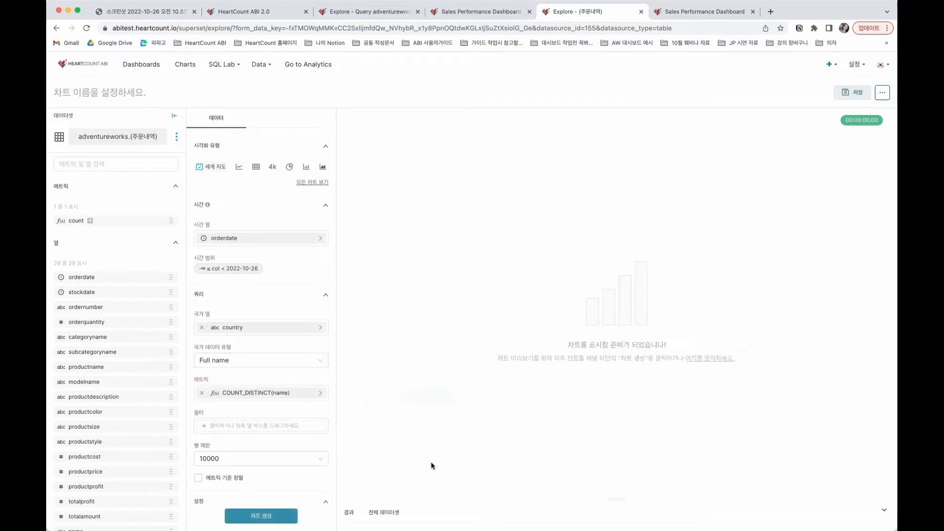
click(288, 516)
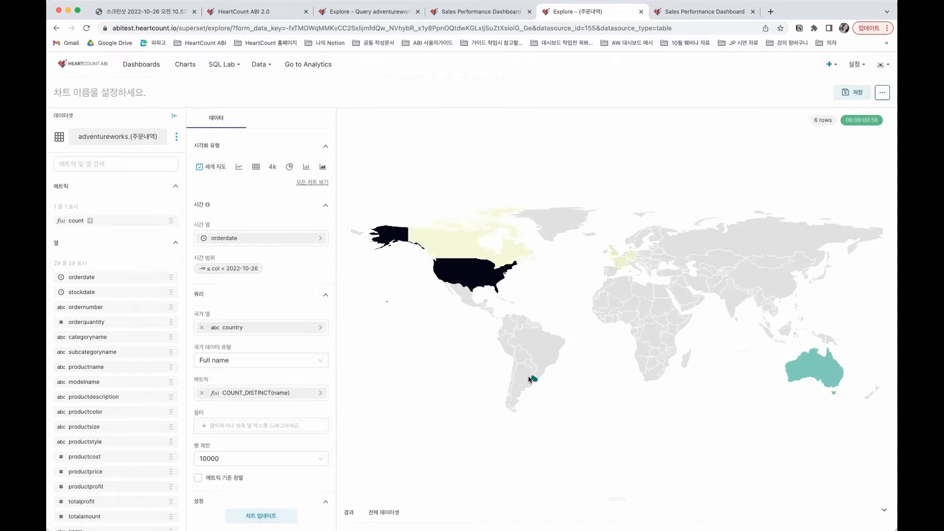
mouse_move(468, 273)
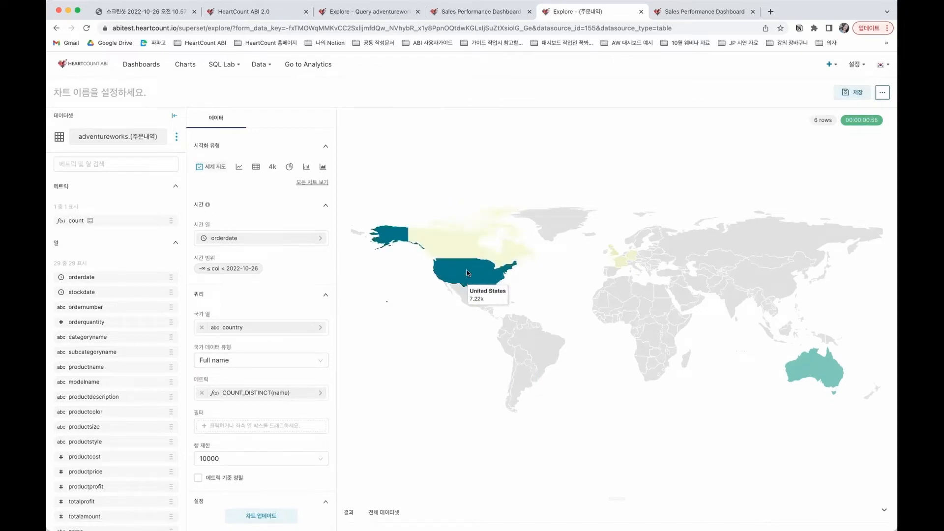
- Enable bubbles (버블 표시) on the world map, set the bubble size to COUNT_DISTINCT of name, and update the chart
scroll(232, 463, down, 5)
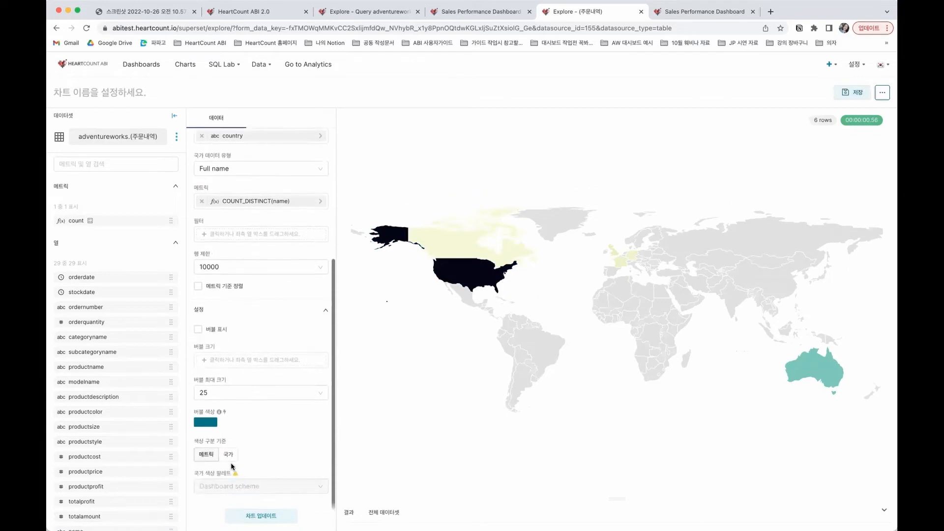
click(220, 330)
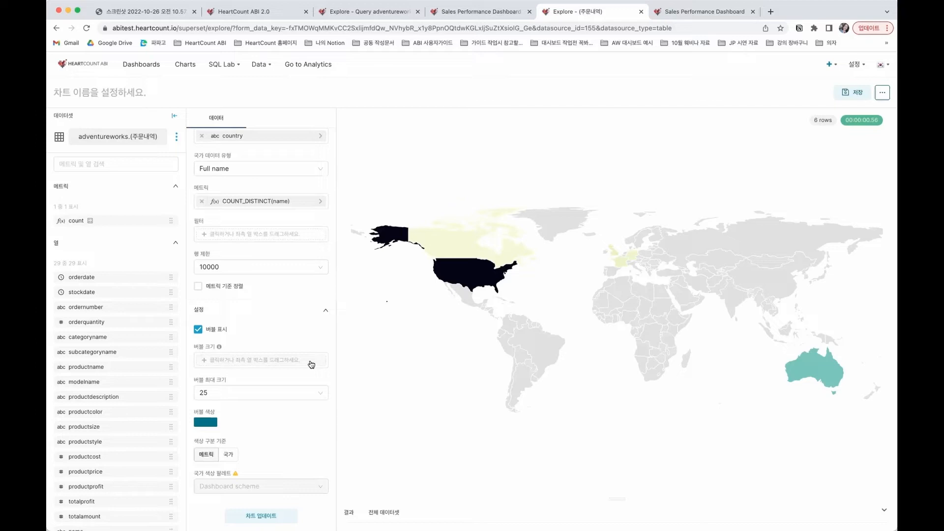
click(311, 364)
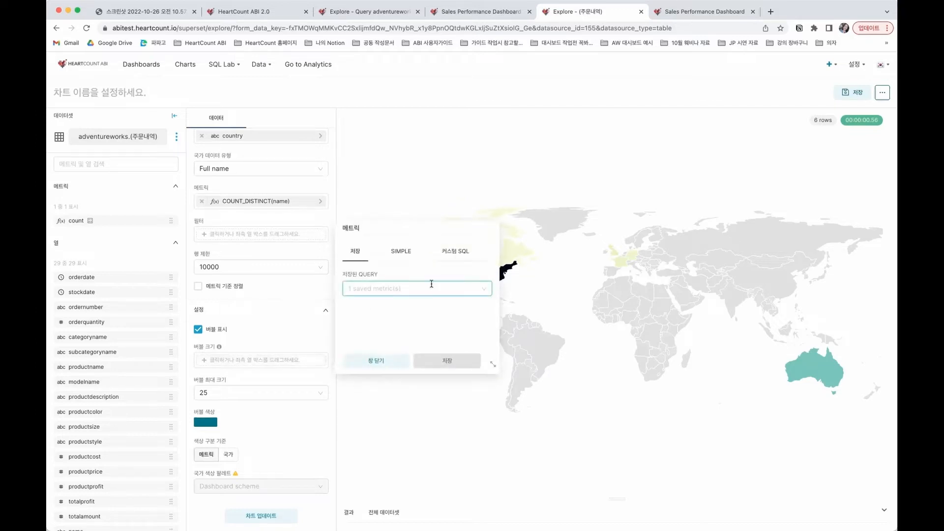
click(401, 251)
click(416, 352)
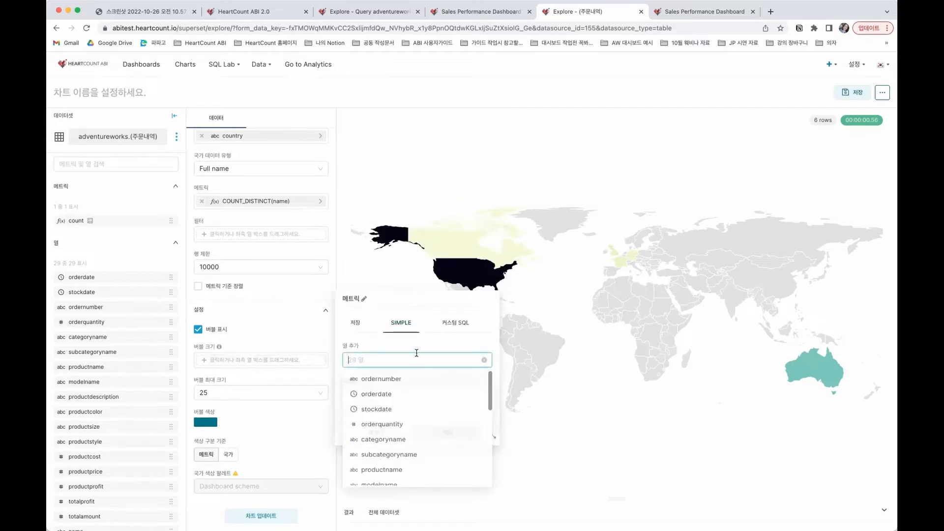
text(name)
key(Return)
click(428, 395)
text(co)
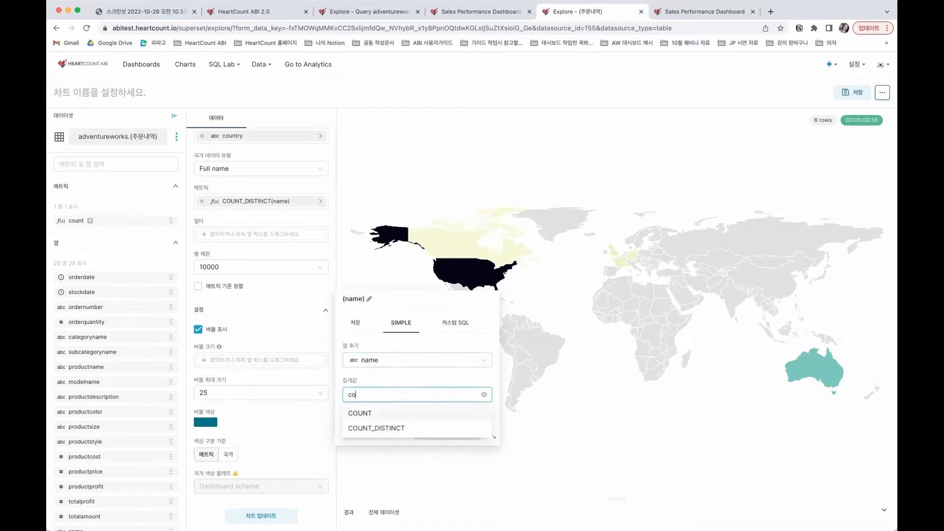
text(u)
click(430, 428)
click(445, 433)
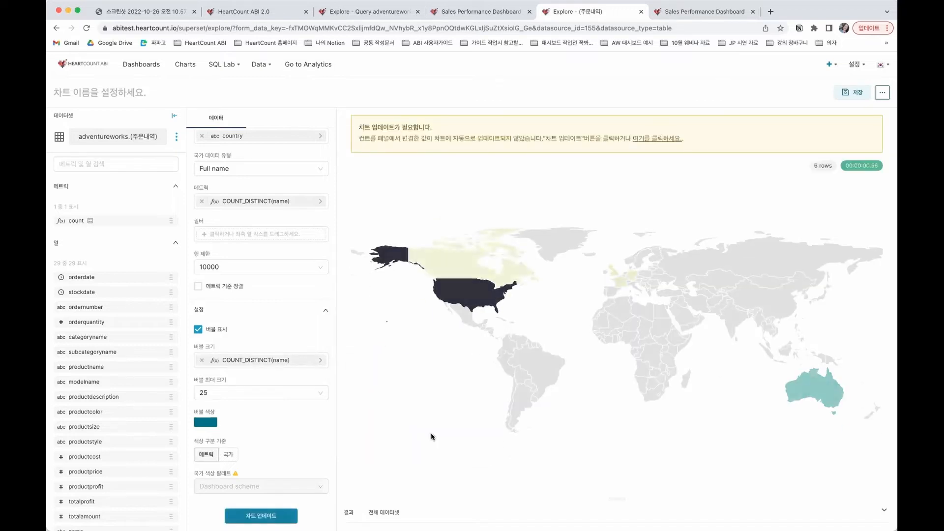
click(261, 516)
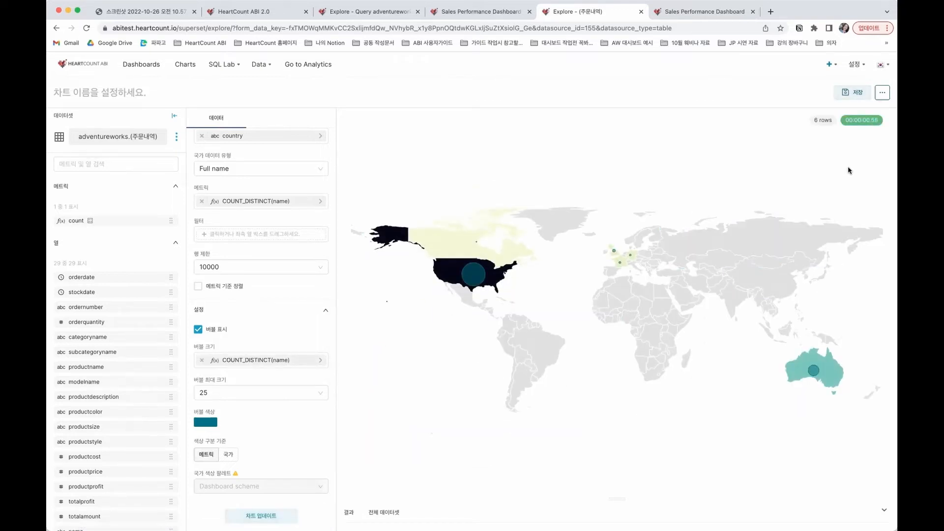
- Save the chart as Customers on World Map, add it to Sales Performance Dashboard, and go to that dashboard
click(862, 97)
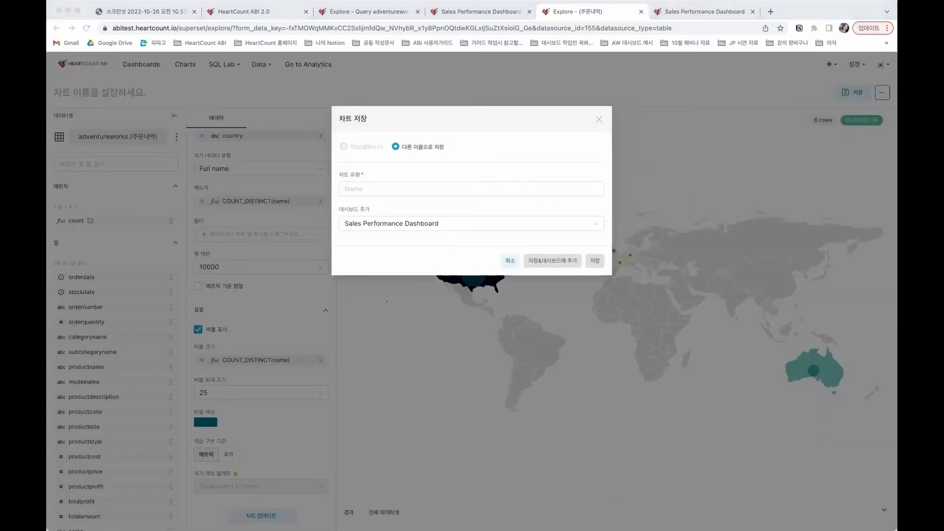
click(573, 190)
click(560, 187)
text(Customers on World Map)
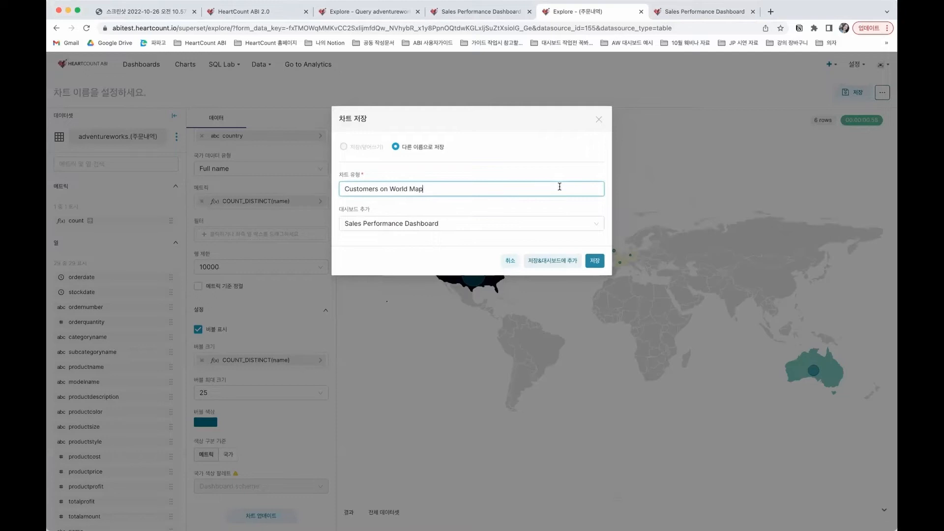
click(558, 261)
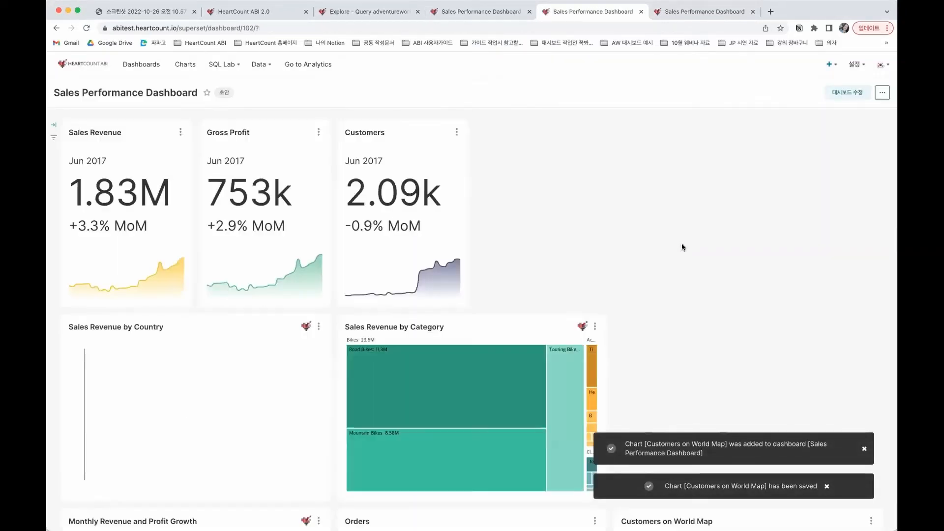
- Start editing the dashboard and narrow the Orders chart to the width of the Customers chart
scroll(731, 369, down, 5)
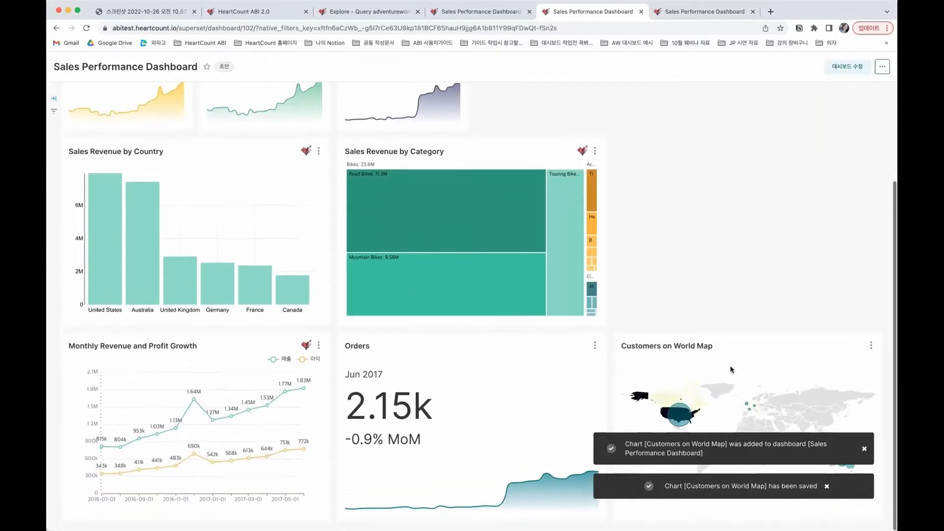
scroll(771, 323, up, 2)
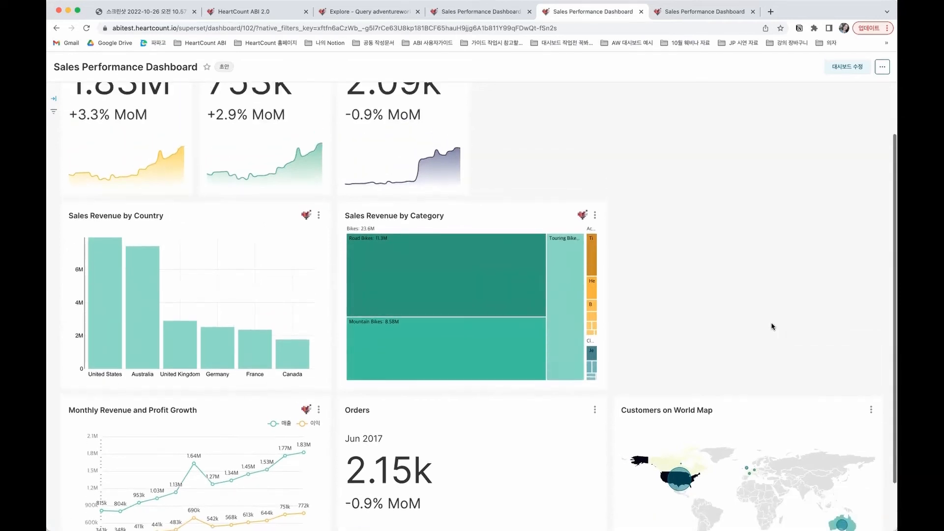
scroll(771, 325, up, 3)
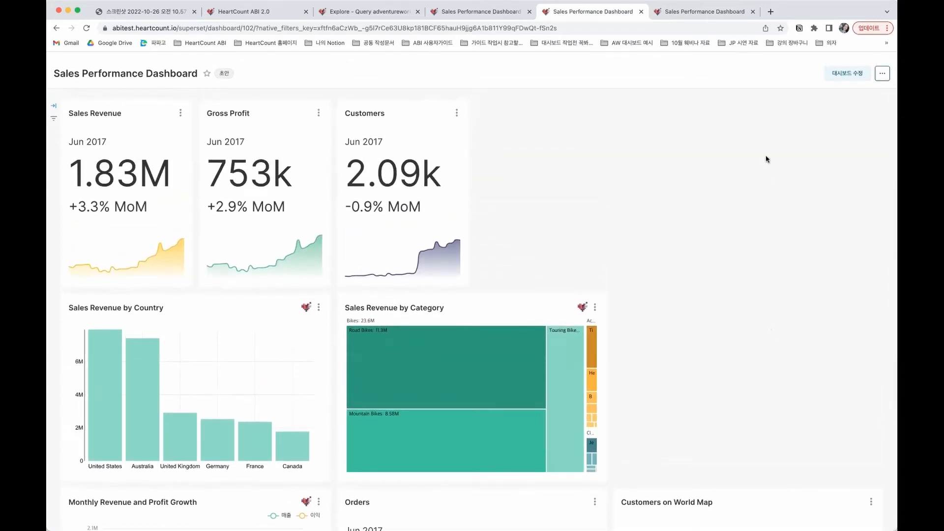
scroll(663, 315, down, 2)
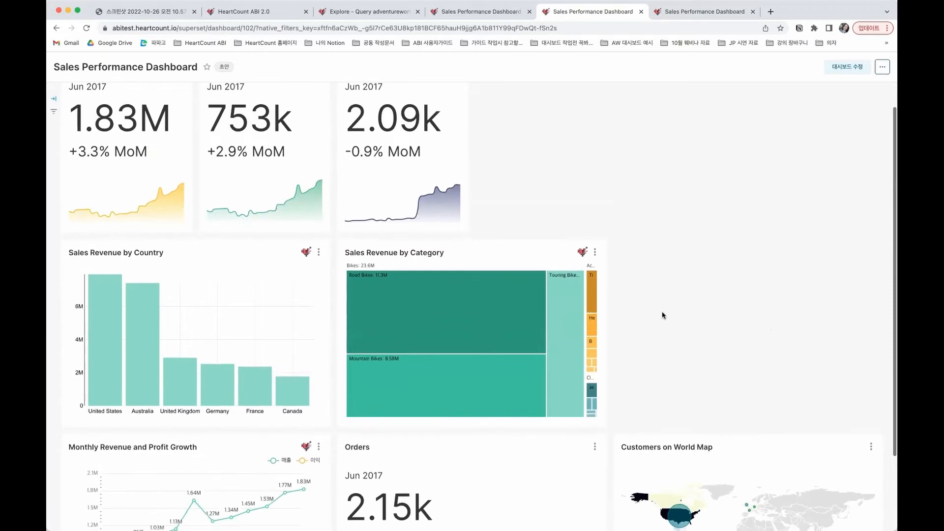
click(847, 67)
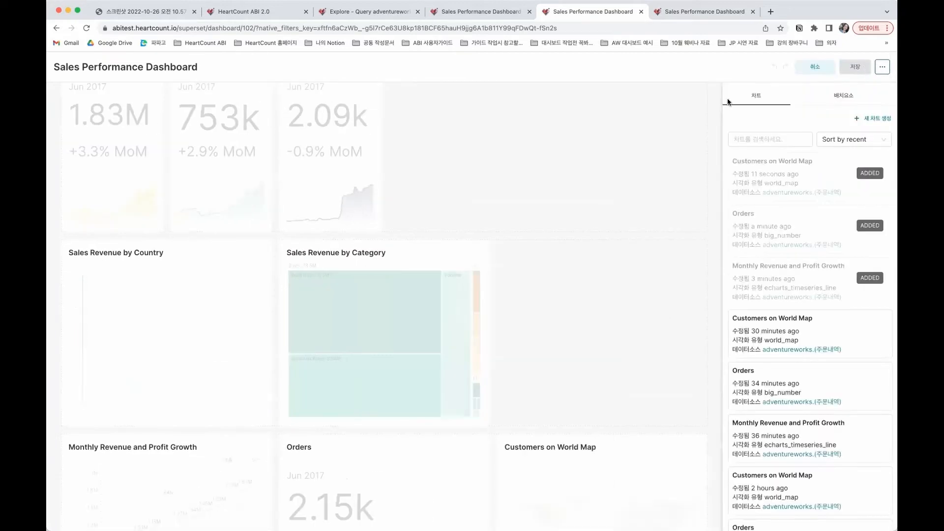
scroll(510, 417, down, 4)
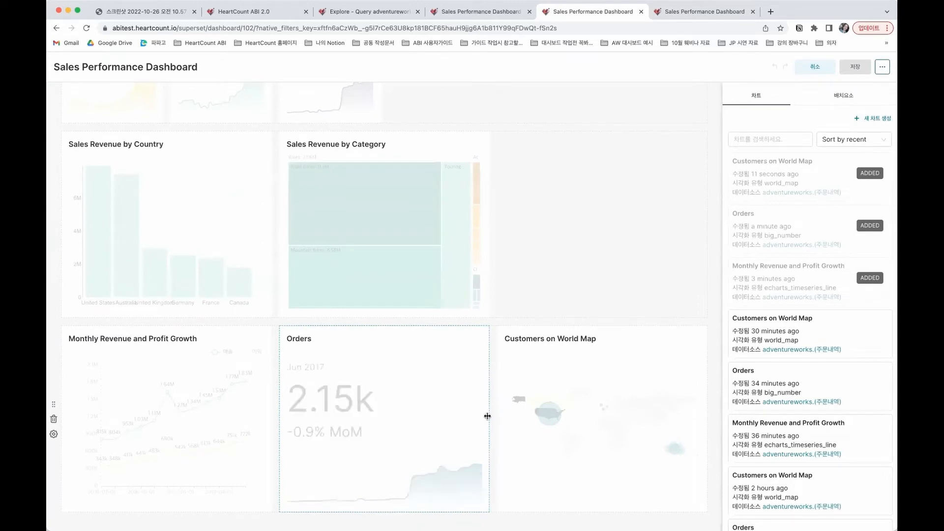
drag(487, 417, 381, 412)
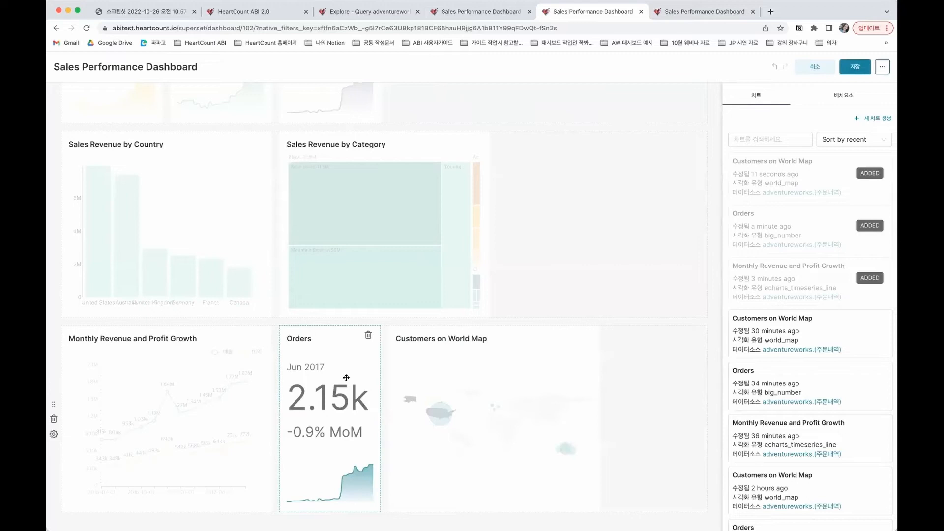
- Move Monthly Revenue and Profit Growth and Orders between Gross Profit and Customers, and place Customers on World Map before Sales Revenue by Country
scroll(346, 377, up, 2)
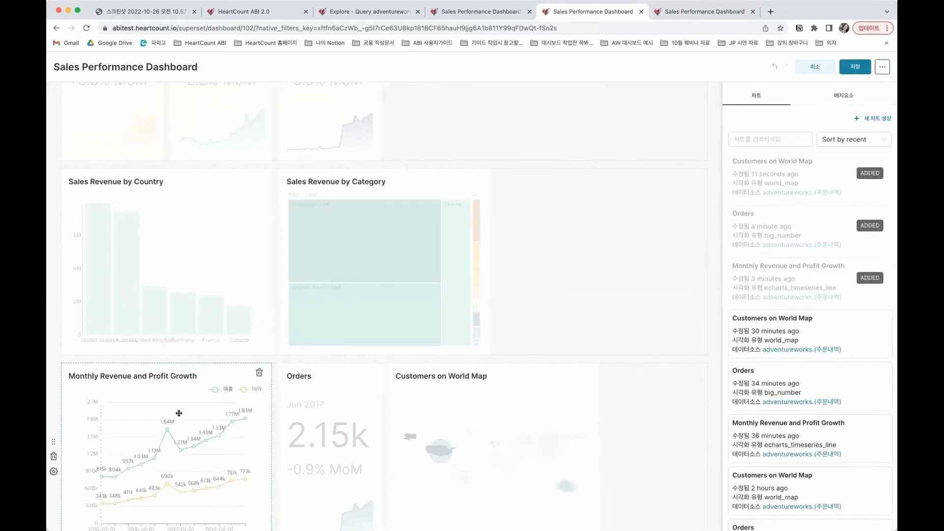
drag(180, 404, 249, 133)
drag(130, 428, 435, 99)
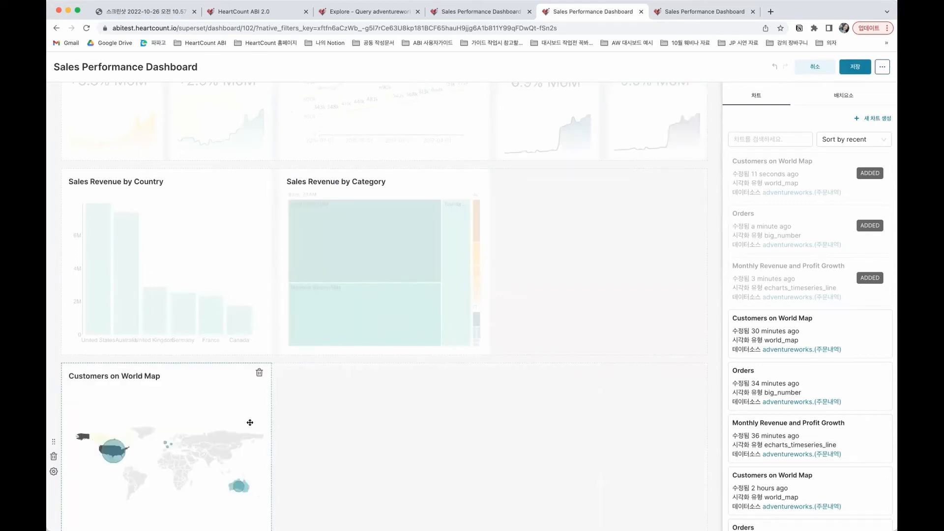
scroll(250, 422, up, 3)
drag(198, 467, 97, 333)
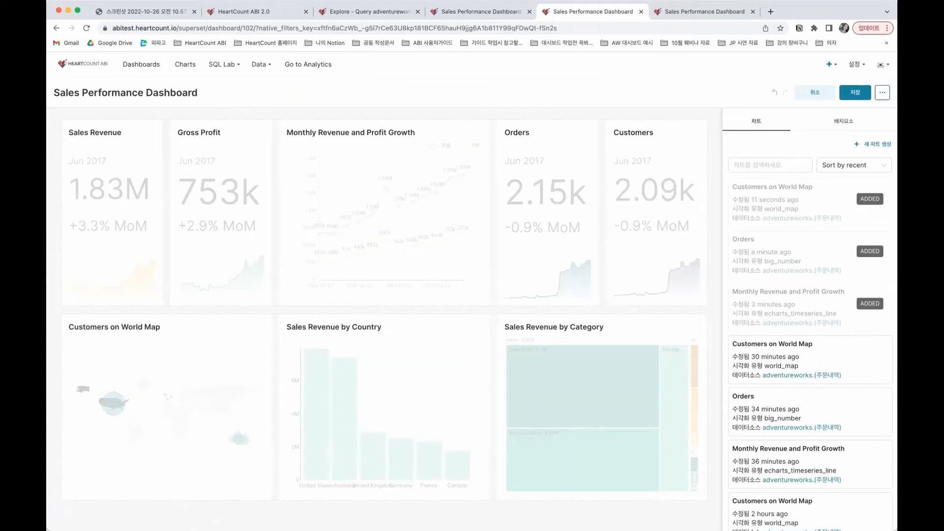
- Apply the Preset Colors palette in the dashboard properties and save the dashboard
click(868, 124)
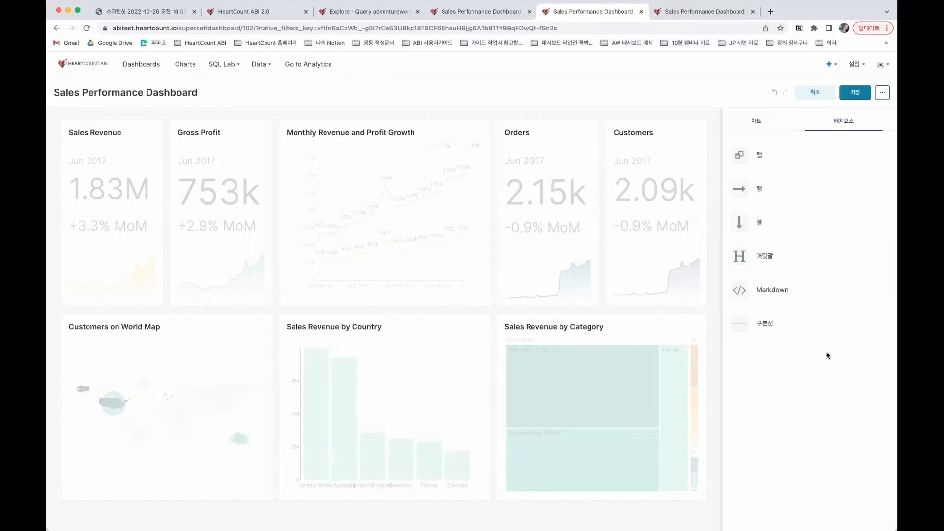
click(883, 92)
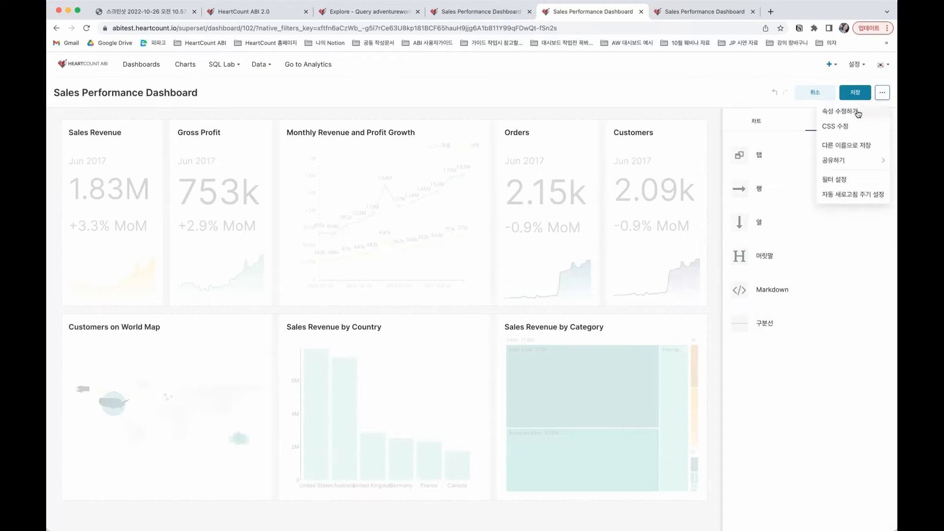
click(857, 112)
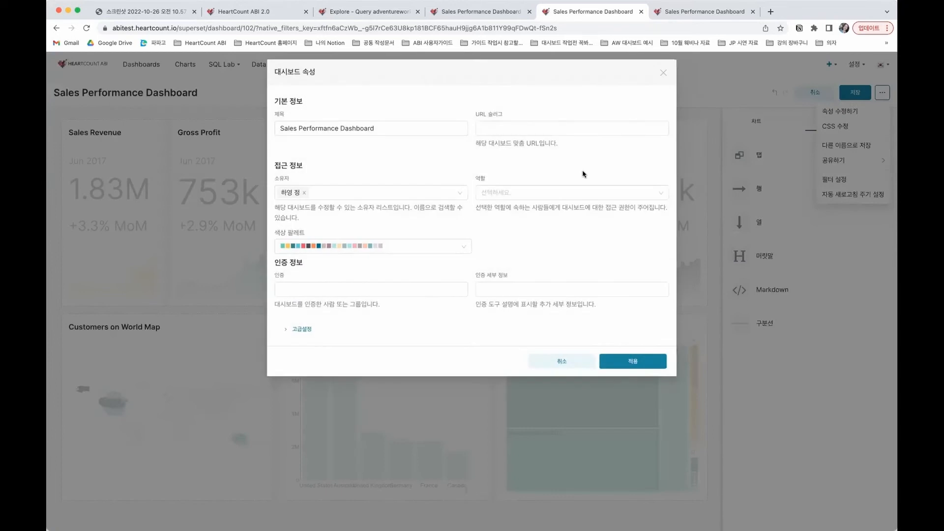
click(424, 246)
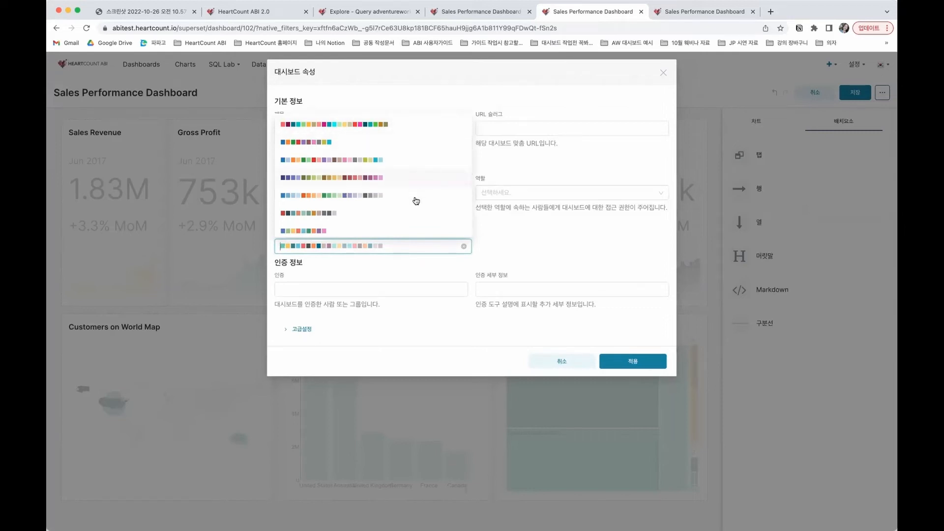
scroll(416, 200, down, 5)
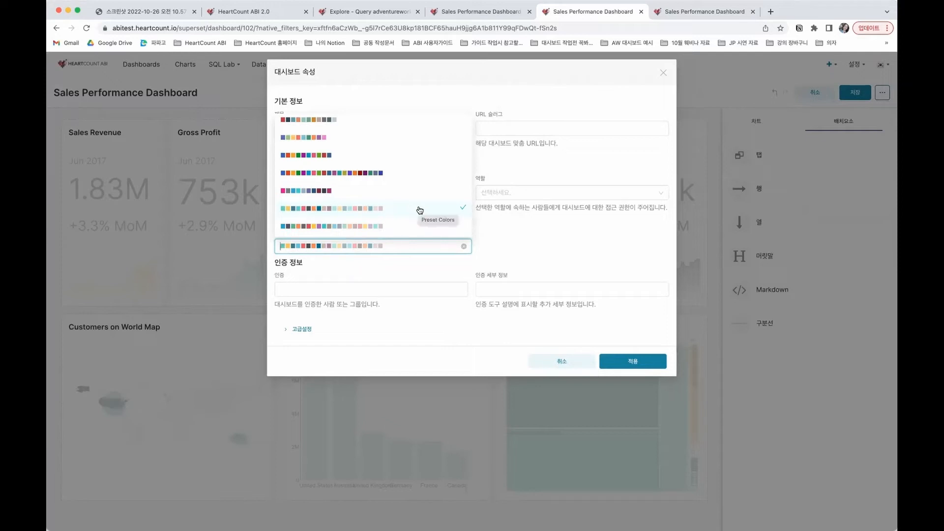
click(417, 207)
click(515, 241)
click(621, 363)
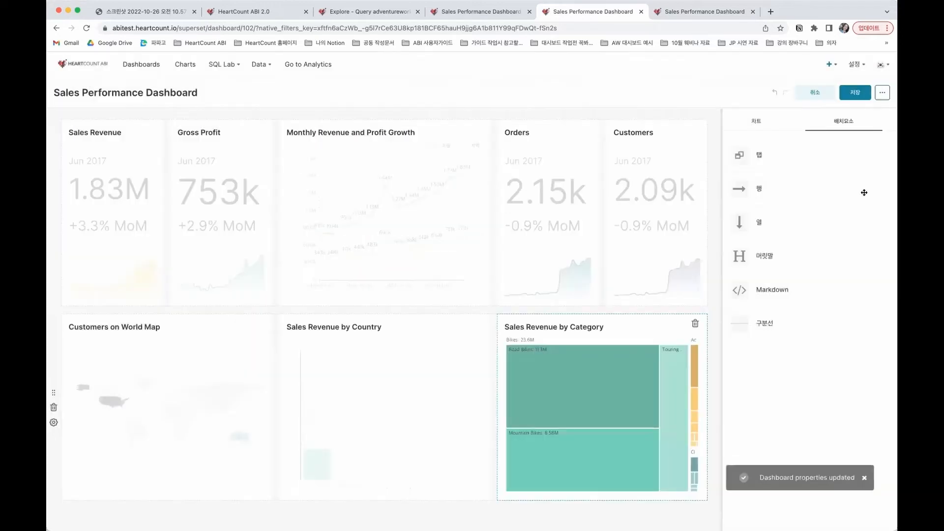
click(860, 98)
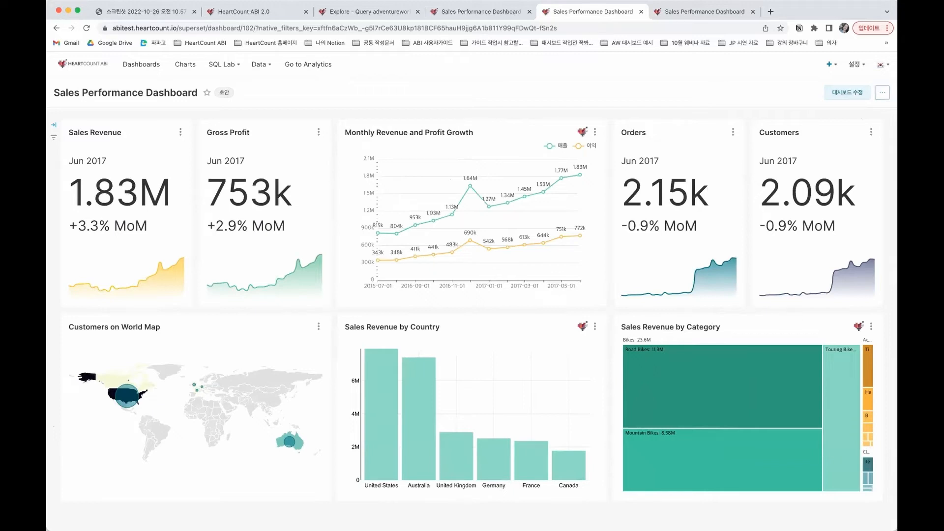
click(882, 92)
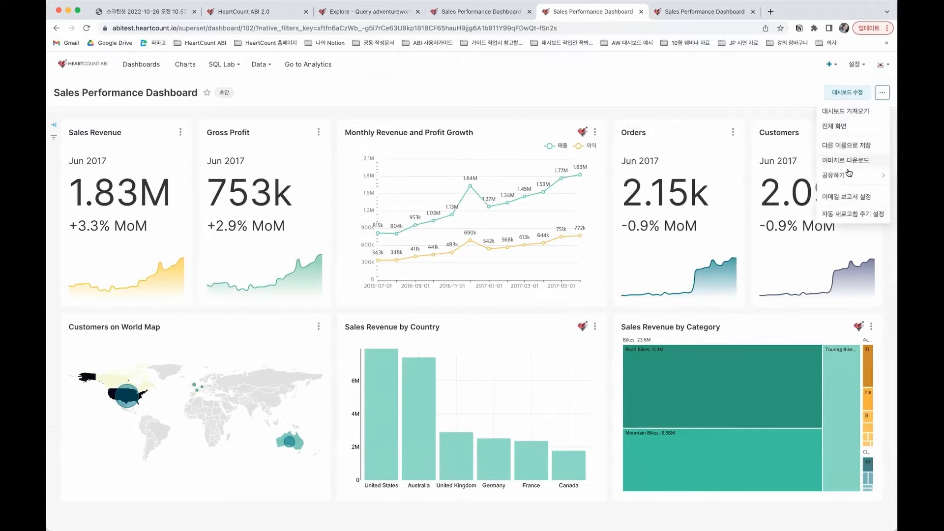
click(847, 199)
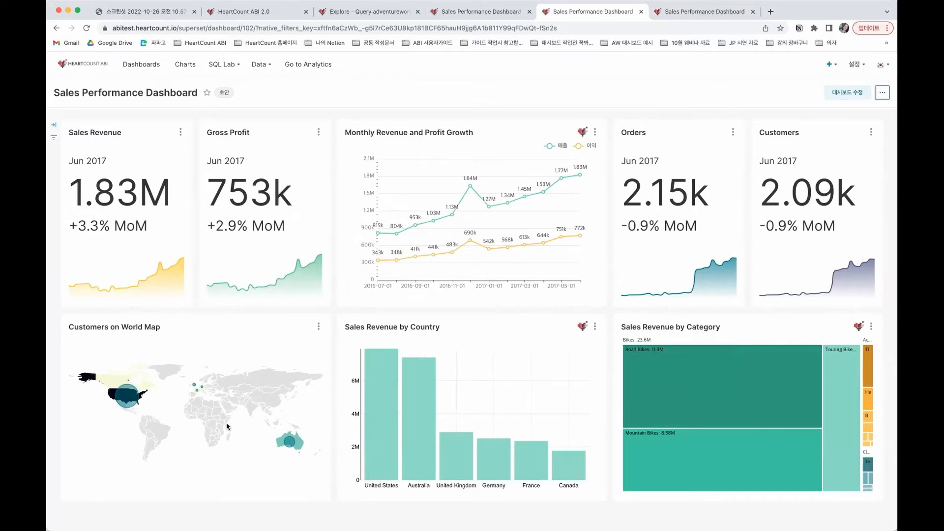
- Open the Sales Revenue by Country chart's data in HEARTCOUNT's smart plot (스마트 플롯)
mouse_move(123, 404)
mouse_move(383, 412)
mouse_move(425, 407)
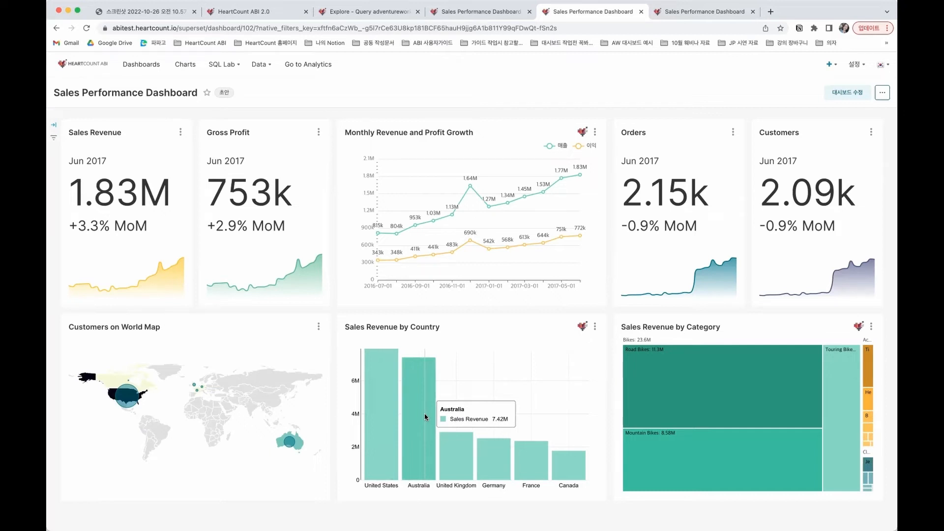
mouse_move(498, 419)
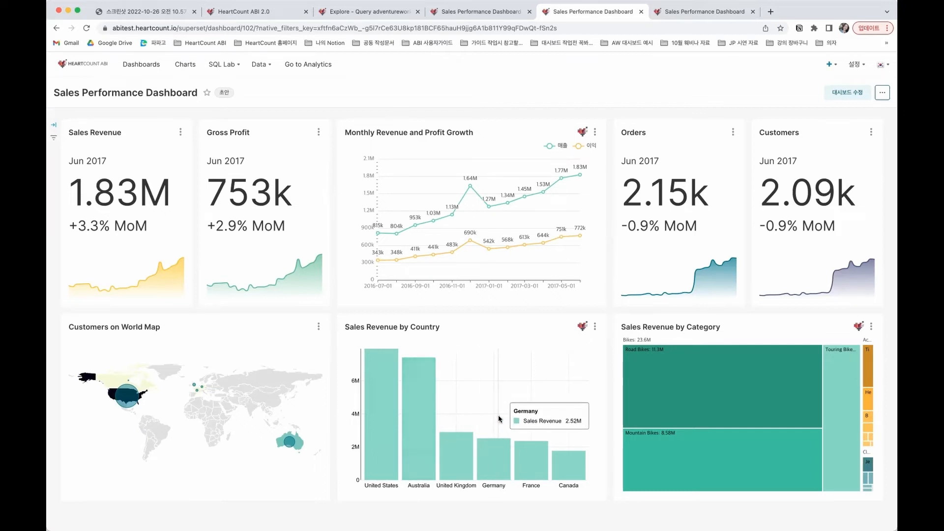
mouse_move(559, 399)
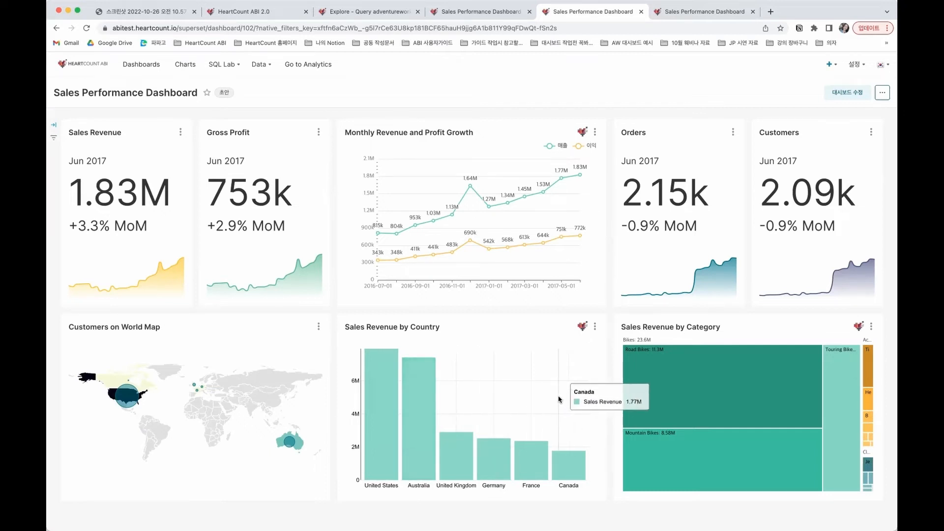
click(582, 327)
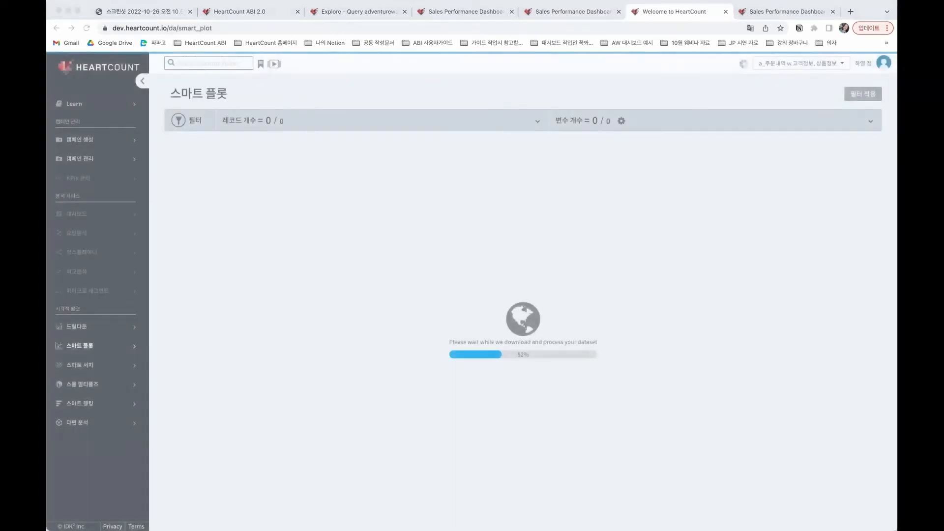
click(590, 16)
click(681, 18)
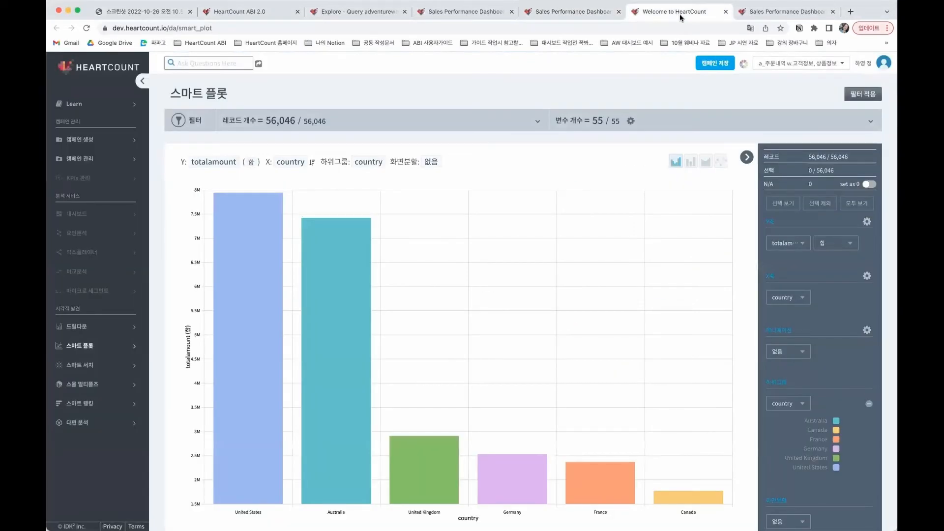
- Display the plot as a stacked-bar chart and set its subgroup (하위그룹) to categoryname
mouse_move(266, 307)
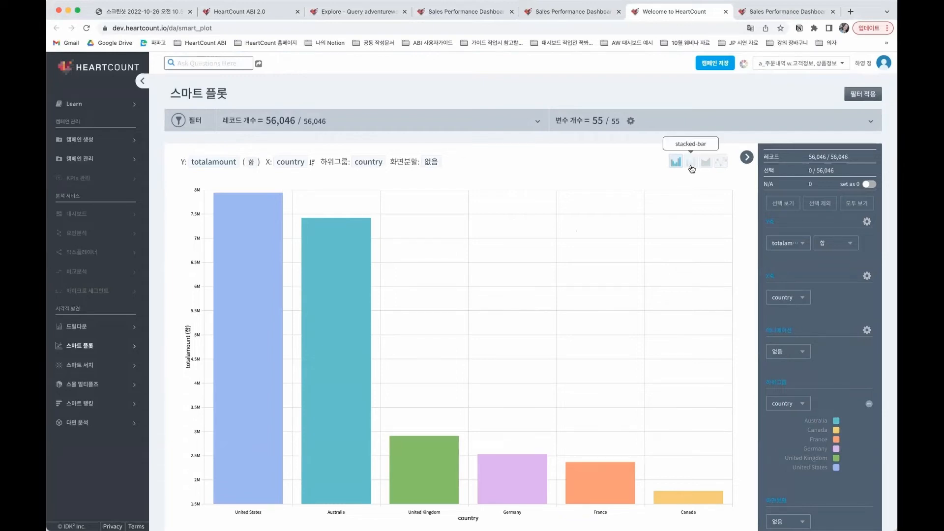
click(692, 167)
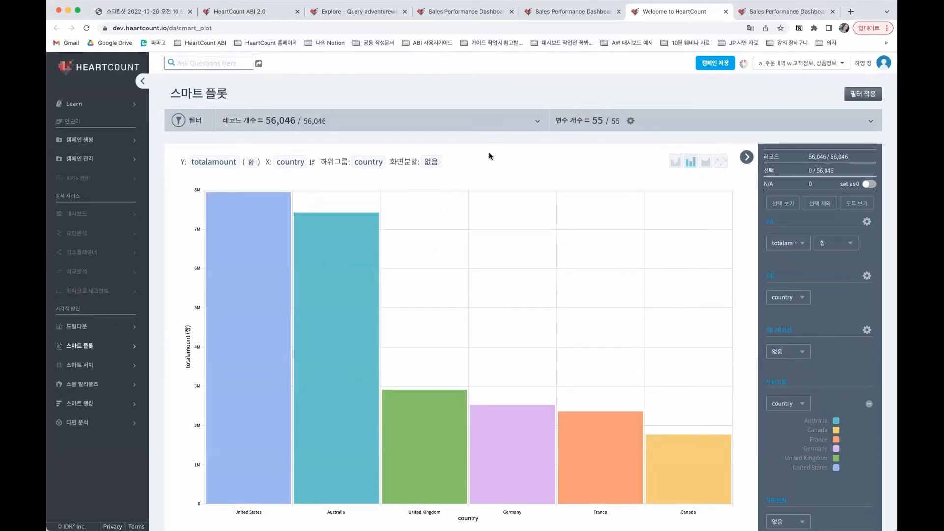
click(378, 160)
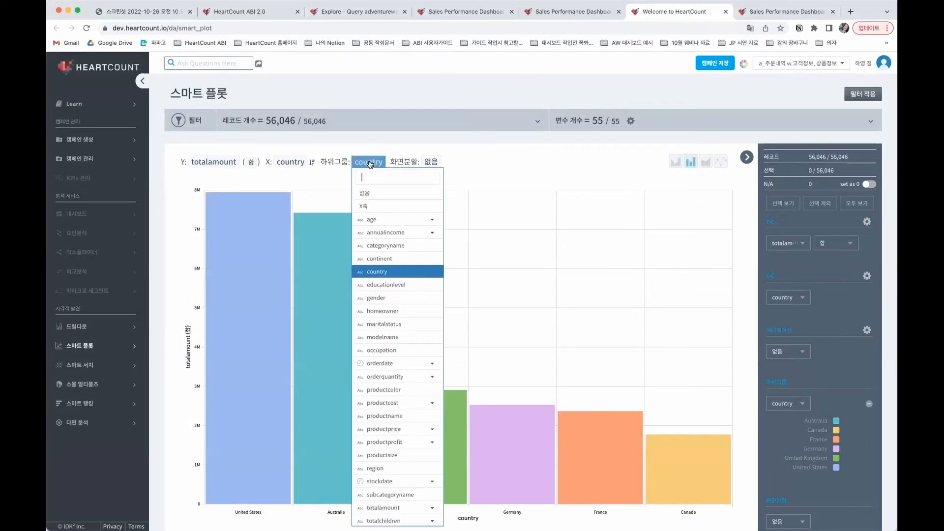
click(385, 241)
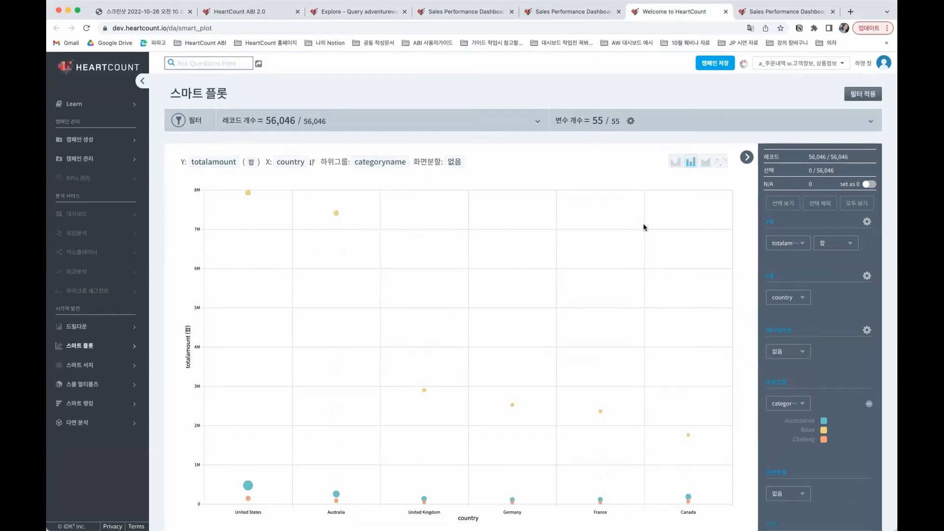
- Isolate Accessories, Bikes and Clothing in turn to compare their totalamount by country, ending on Bikes
click(824, 422)
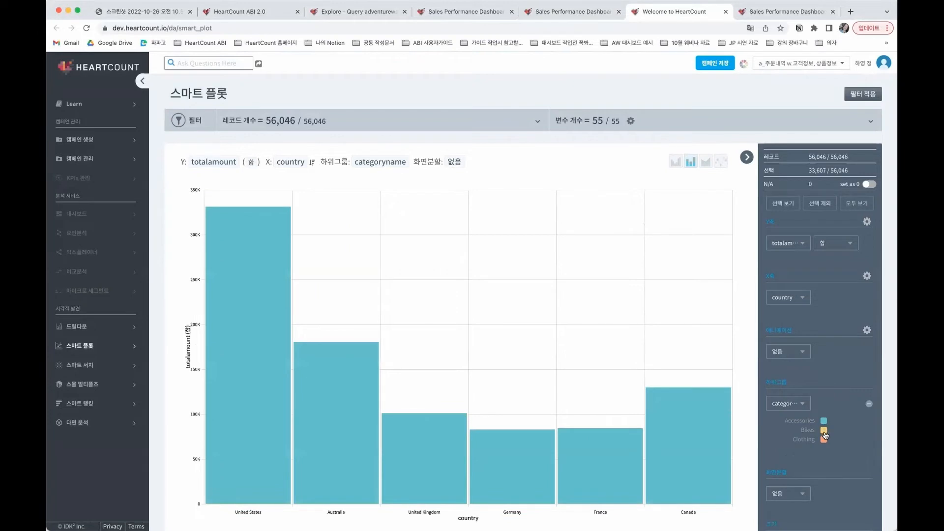
click(824, 431)
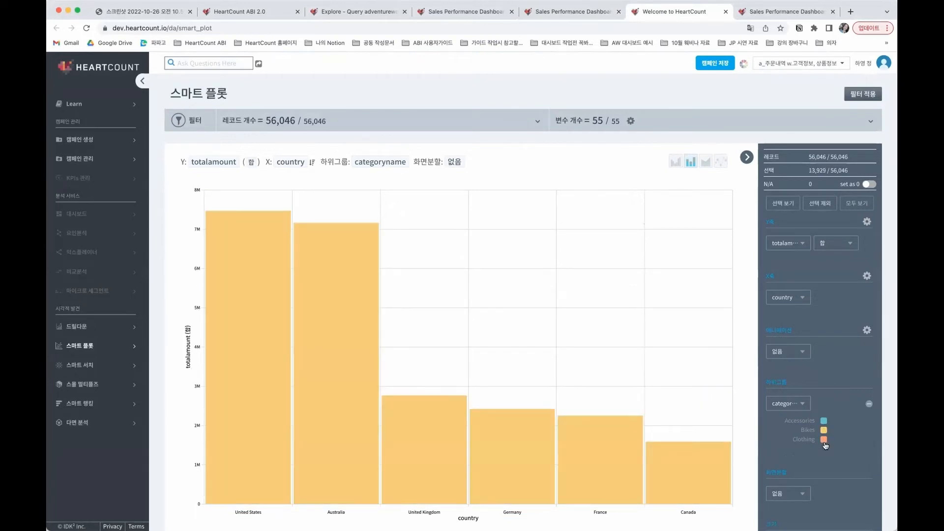
click(824, 441)
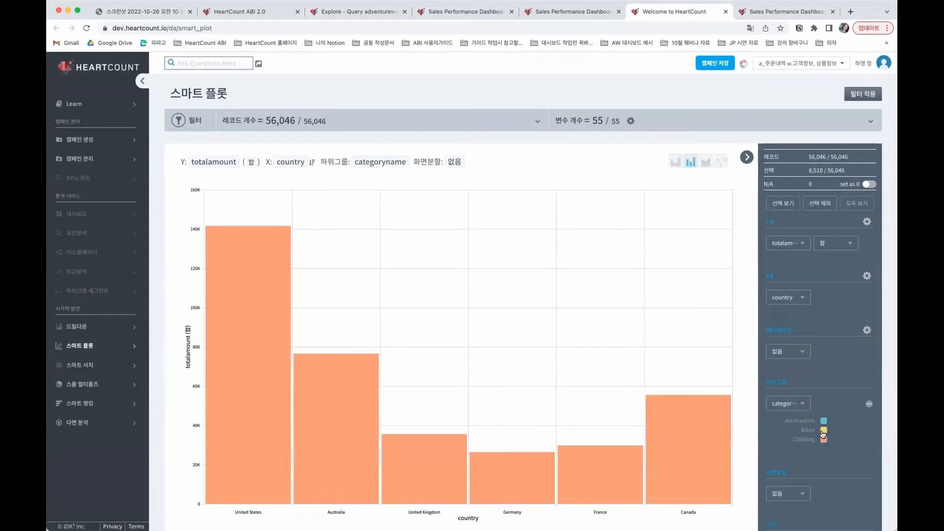
click(824, 432)
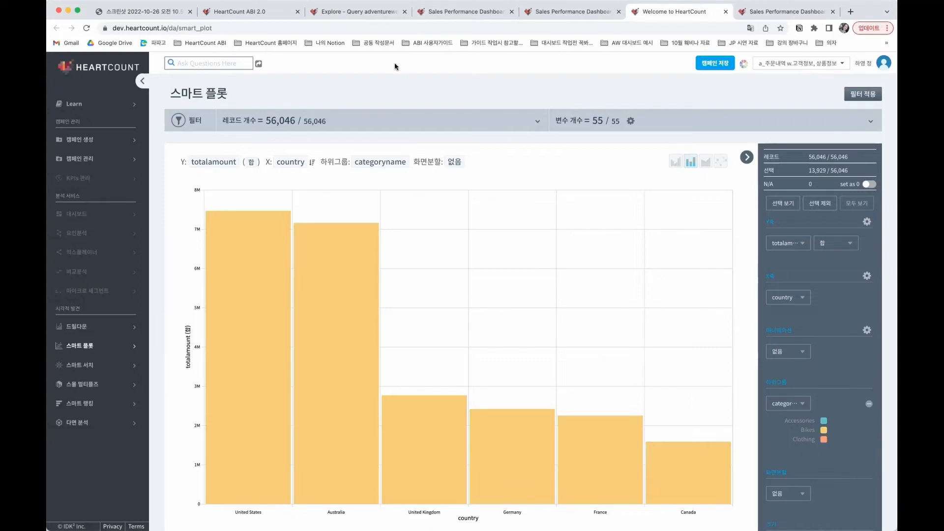
- Add a categoryname filter that keeps only Bikes and apply it to the plot
click(452, 125)
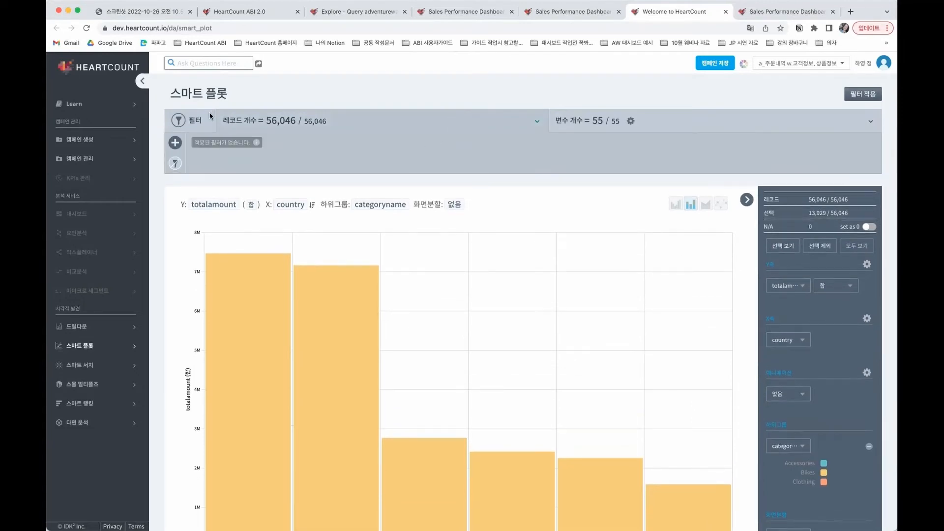
click(176, 143)
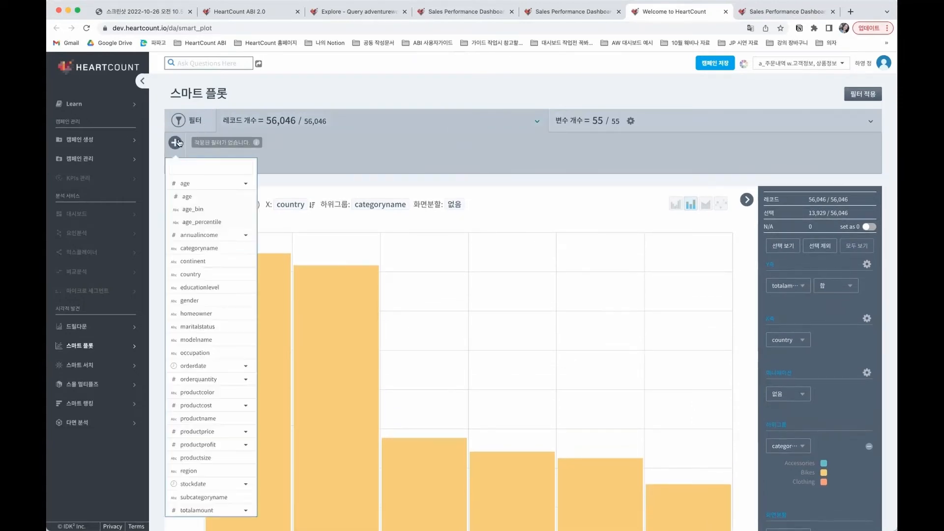
click(217, 249)
click(228, 192)
click(226, 220)
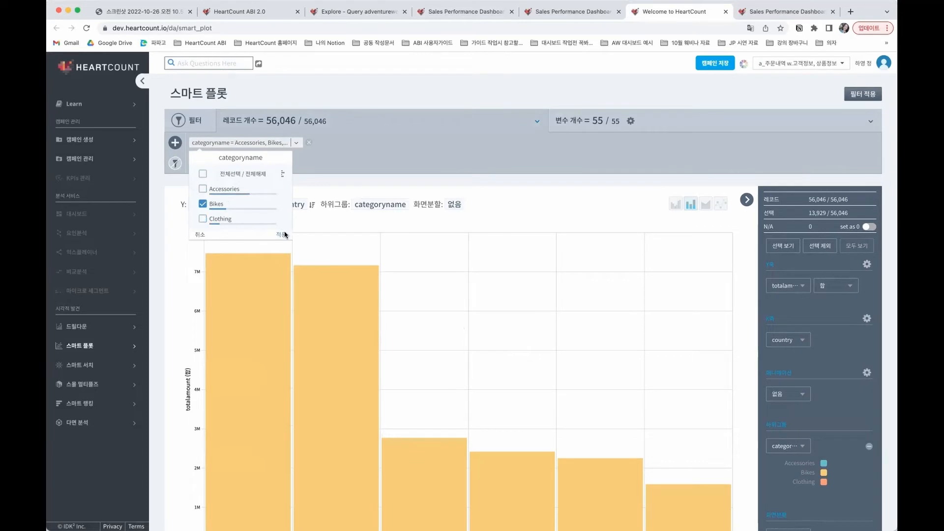
click(281, 235)
click(868, 97)
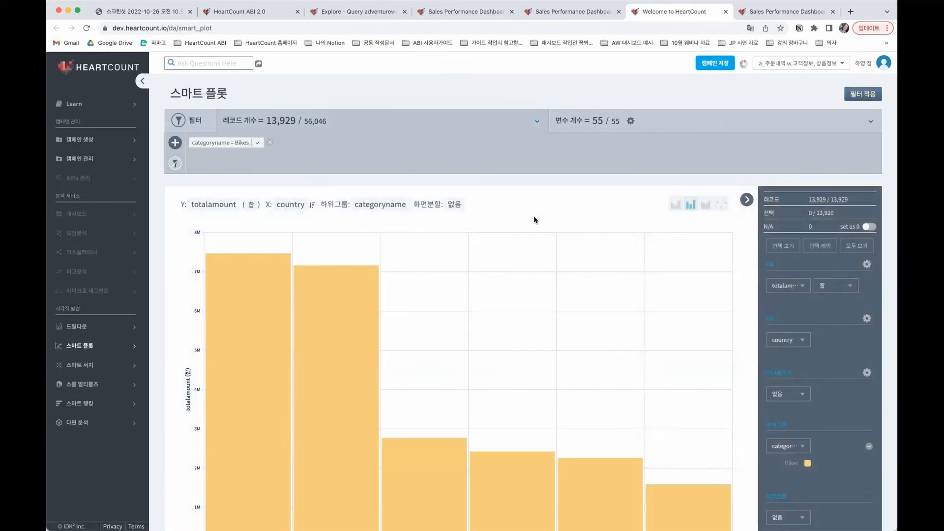
- Split the plot (화면분할) by subcategoryname and compare the country bars of each bike type
scroll(533, 275, down, 2)
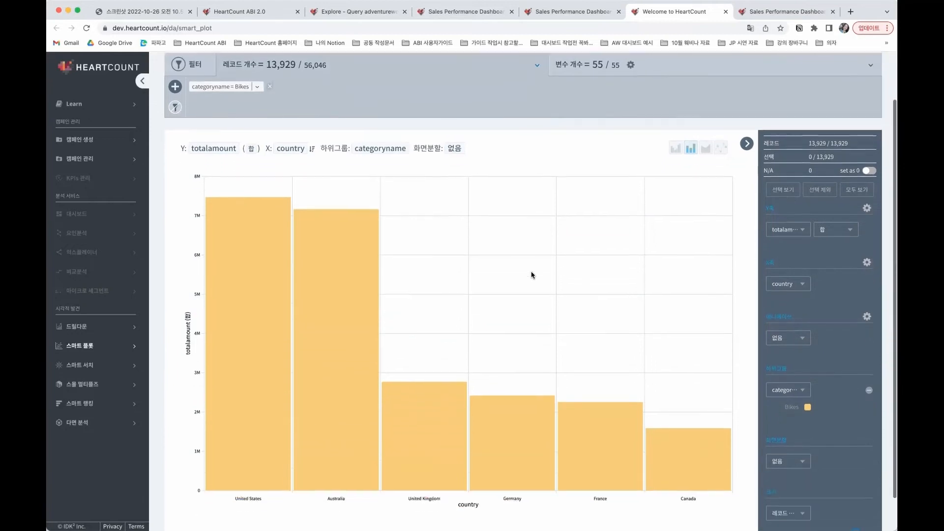
click(454, 147)
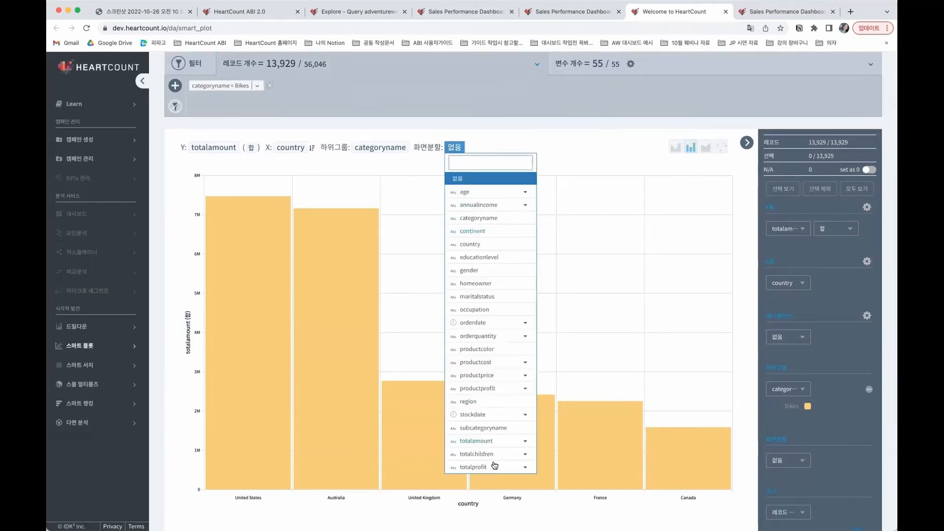
click(508, 429)
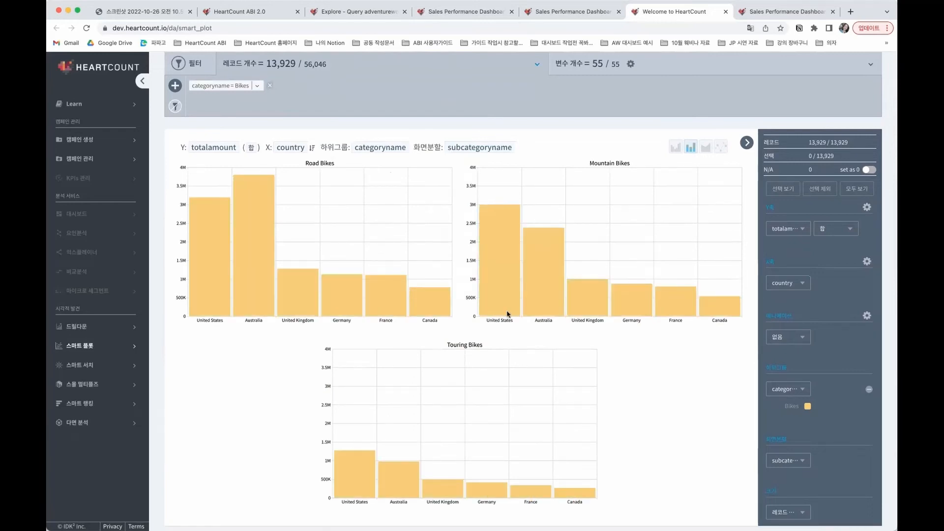
mouse_move(597, 282)
mouse_move(215, 247)
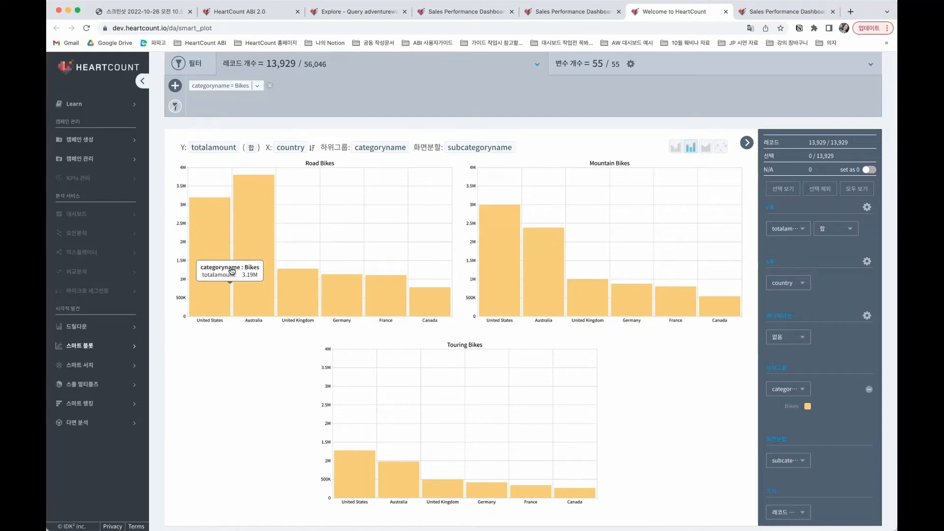
mouse_move(284, 276)
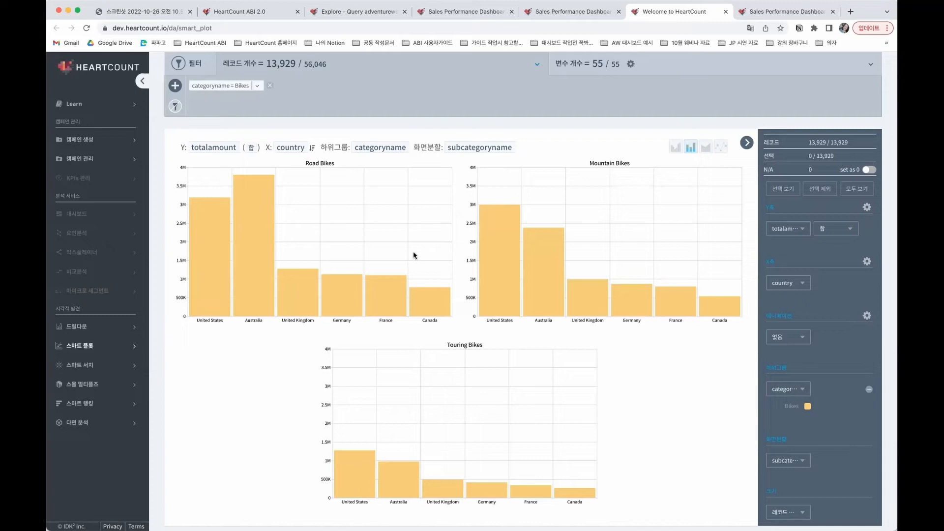
click(386, 148)
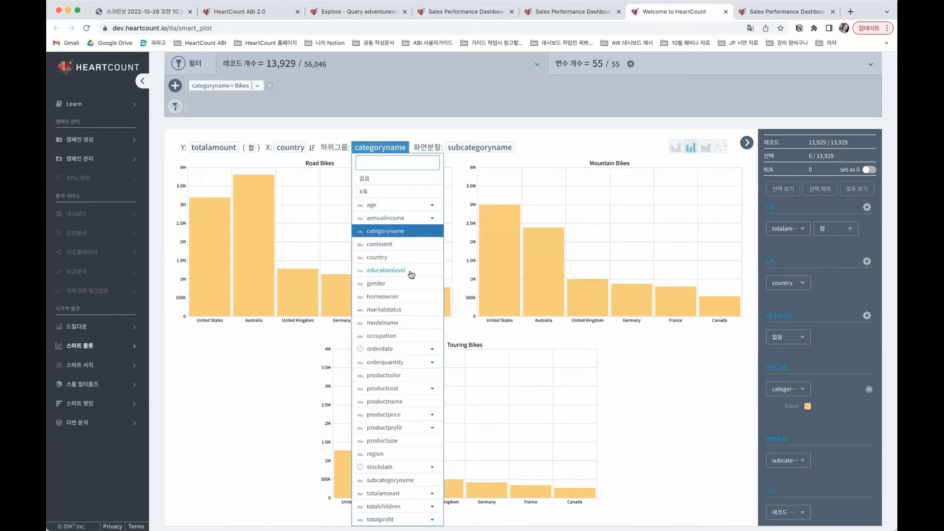
click(122, 270)
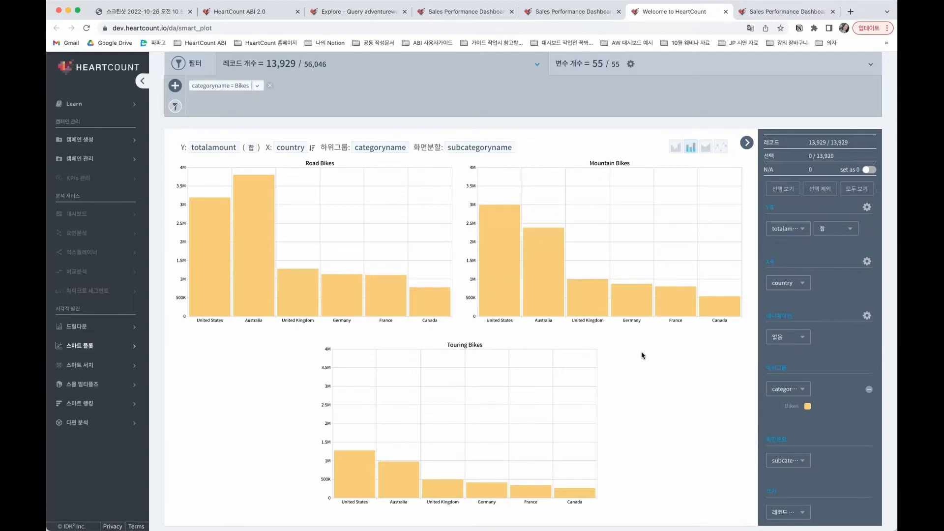
- Save the Bikes-filtered data to the server as a campaign and open campaign management (캠페인 관리)
scroll(716, 378, up, 3)
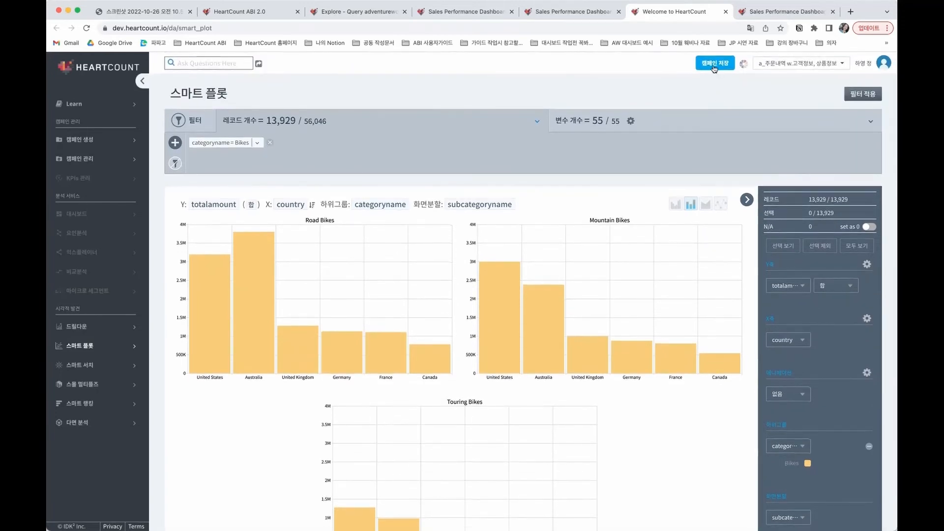
click(714, 64)
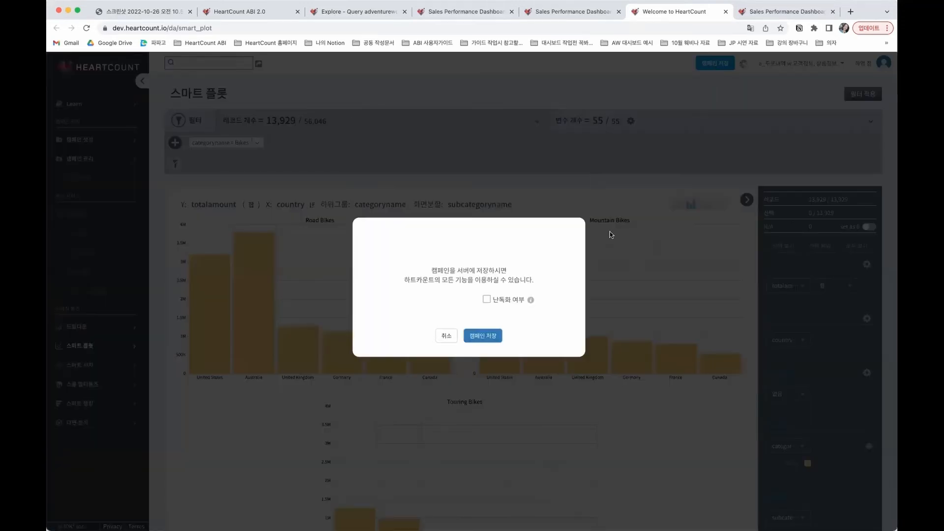
click(492, 336)
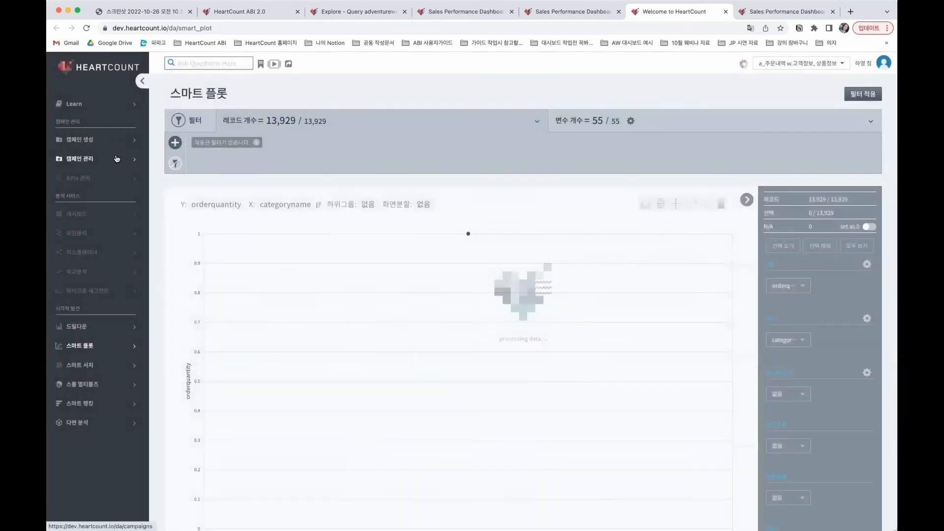
click(117, 158)
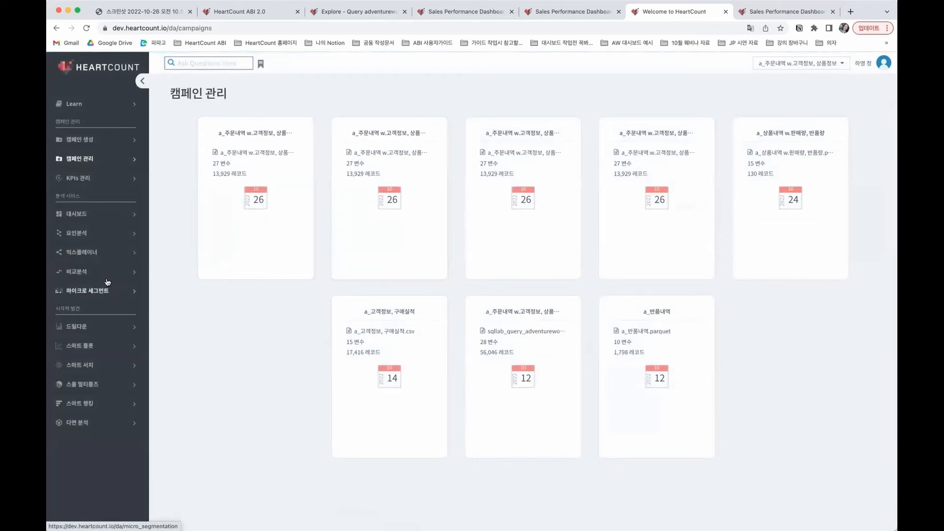
- Open comparison analysis (비교분석) and remove the productcost conditions from groups A and B
click(91, 272)
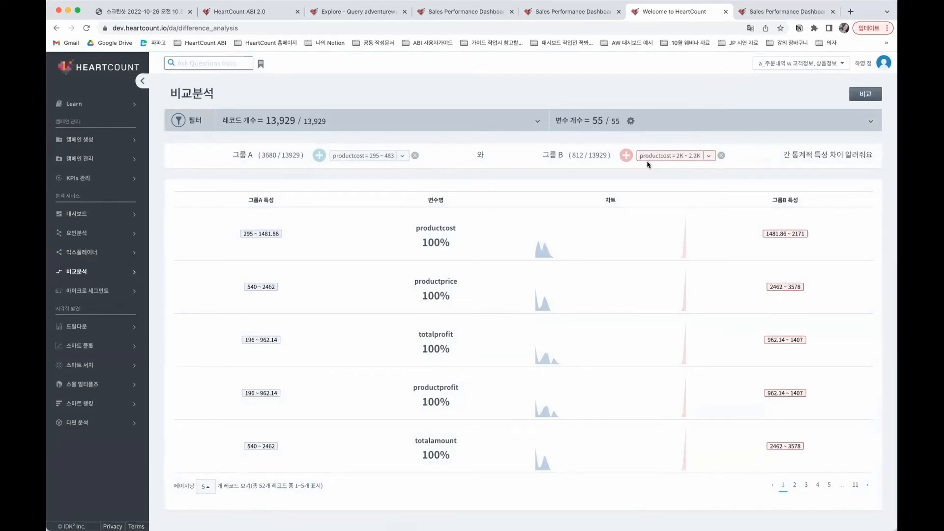
click(415, 155)
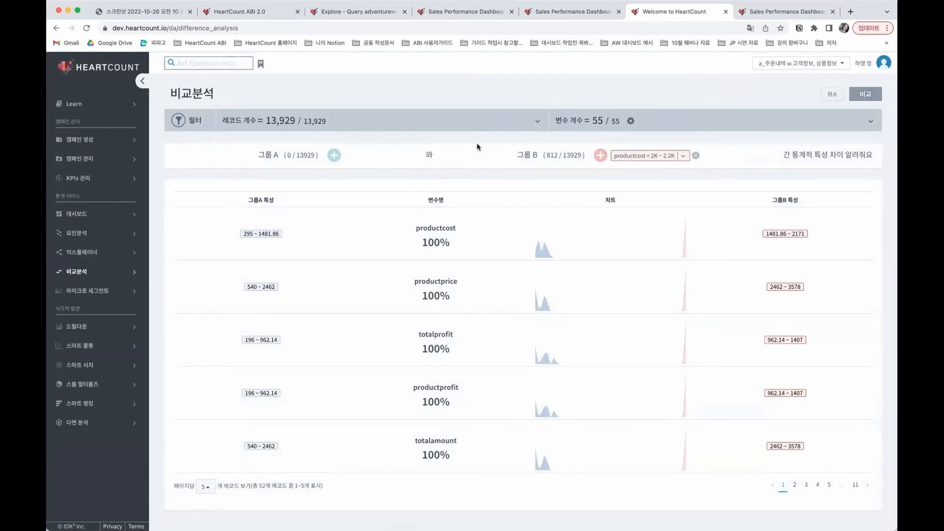
click(696, 155)
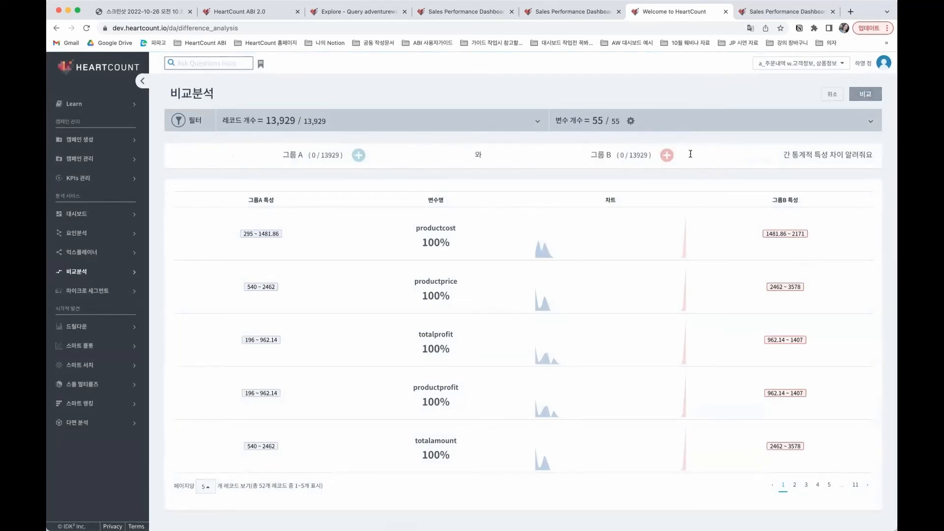
- Define group A with a country condition that includes only Australia and United States
click(359, 156)
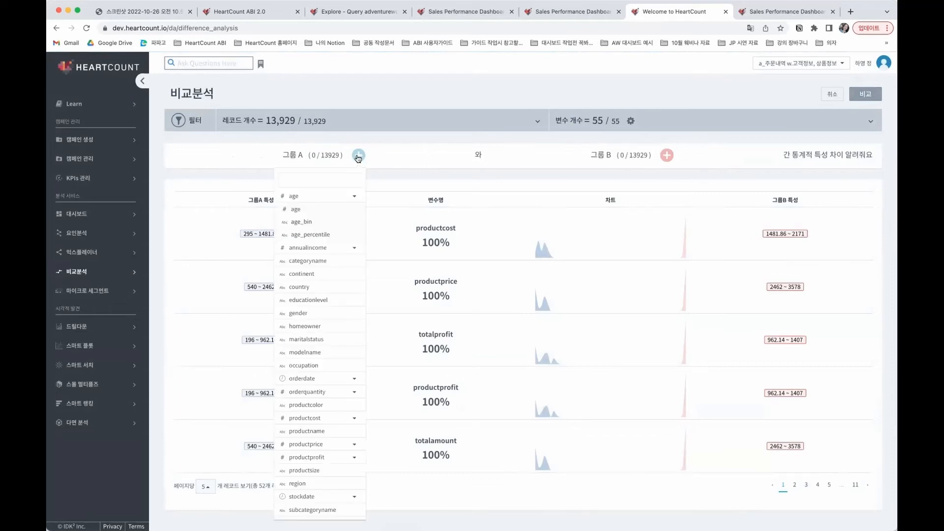
click(337, 263)
click(426, 157)
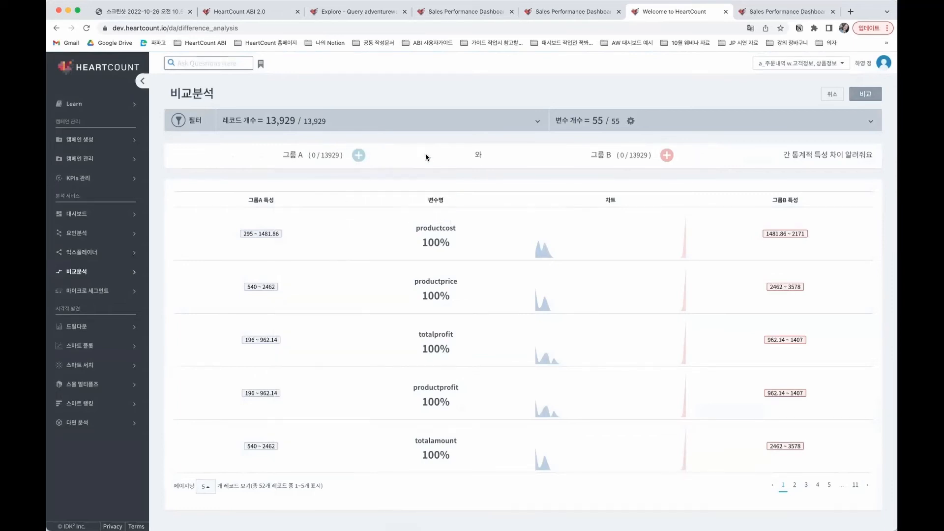
click(359, 155)
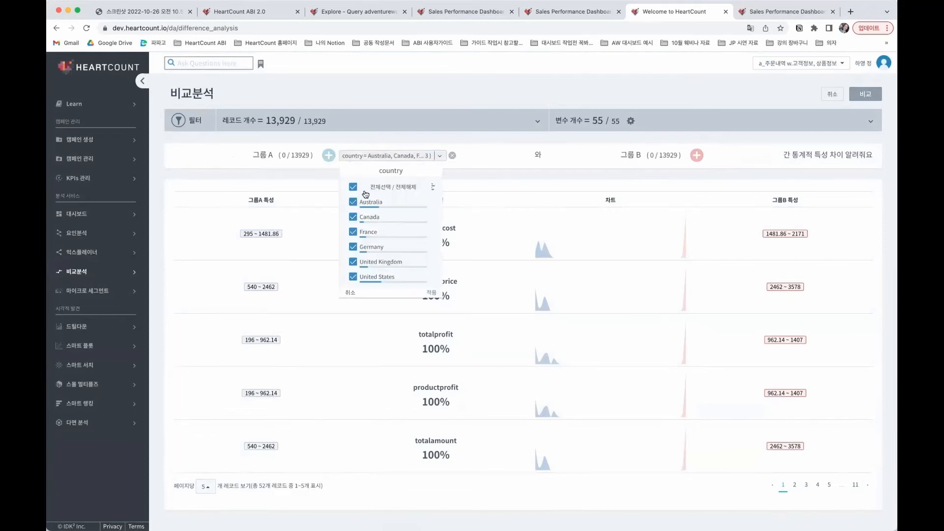
click(366, 221)
click(367, 232)
click(366, 247)
click(367, 261)
click(430, 292)
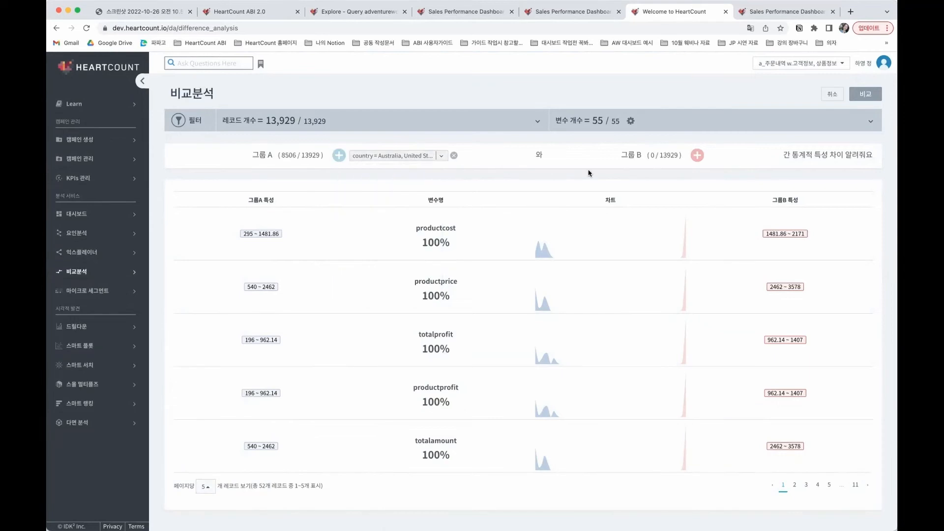
- Define group B with a country condition of Canada, France, Germany and United Kingdom, and run the comparison (비교)
click(697, 155)
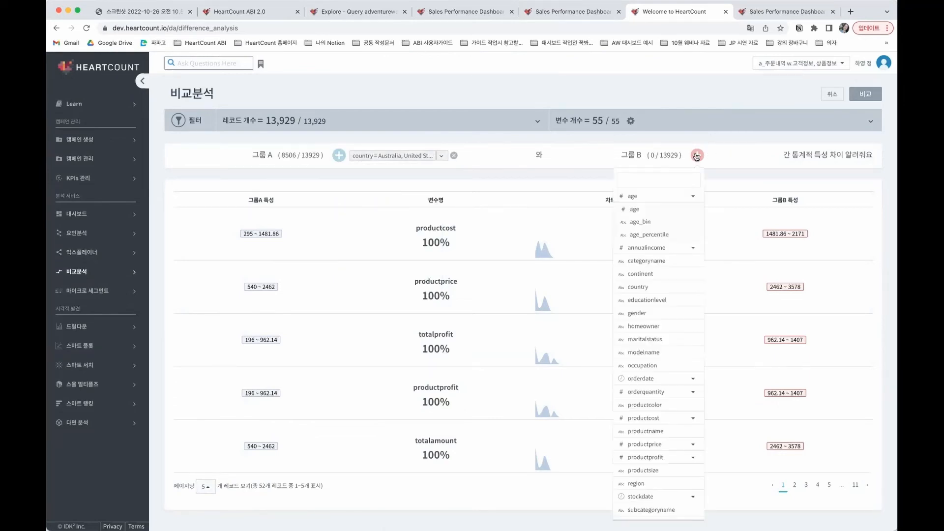
click(664, 288)
click(655, 202)
click(659, 277)
click(711, 292)
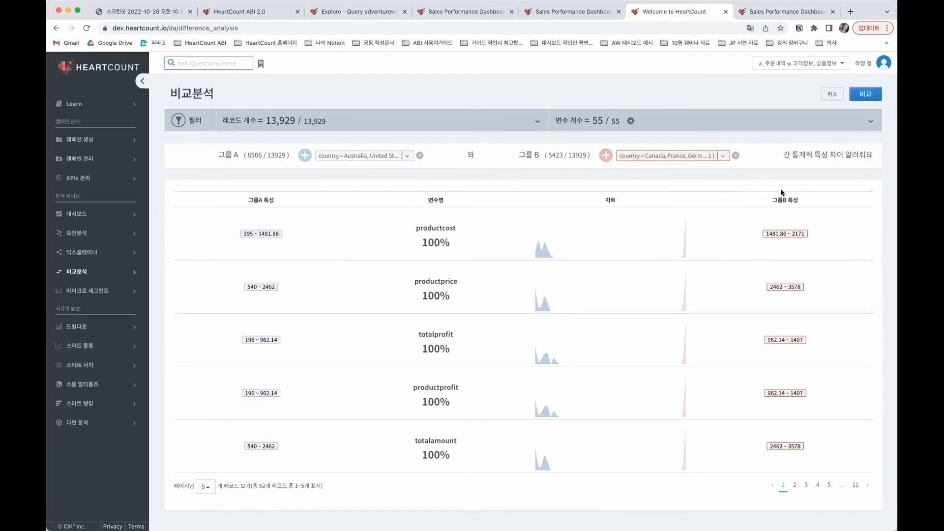
click(869, 96)
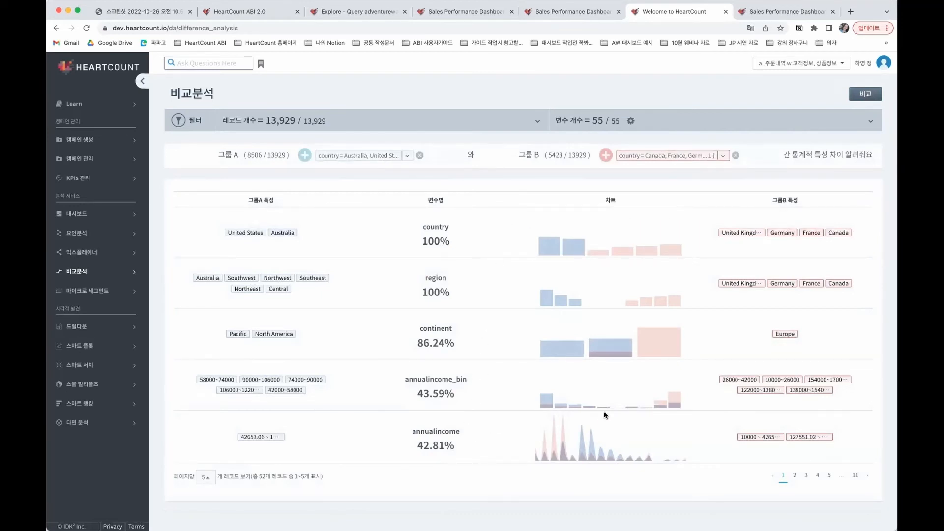
- Show 10 variables per page in the comparison results and examine the annualincome distributions of groups A and B
click(206, 477)
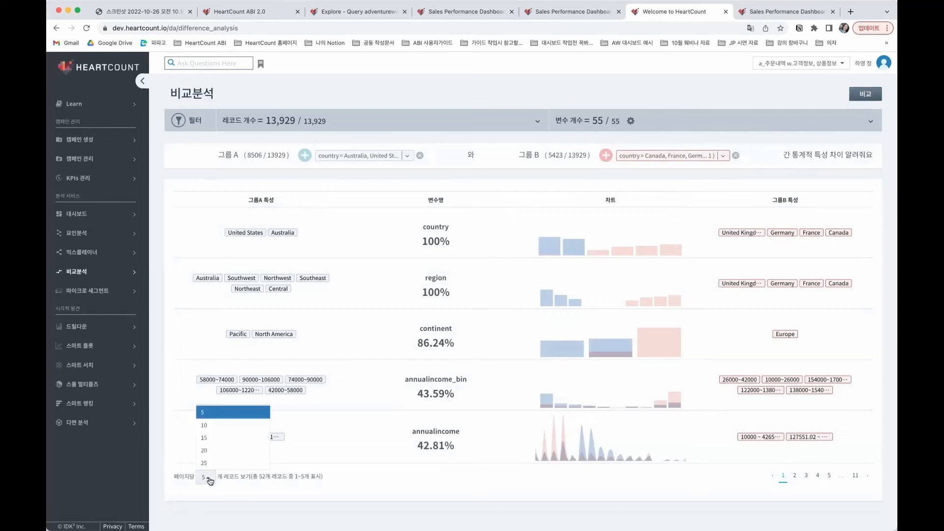
click(247, 426)
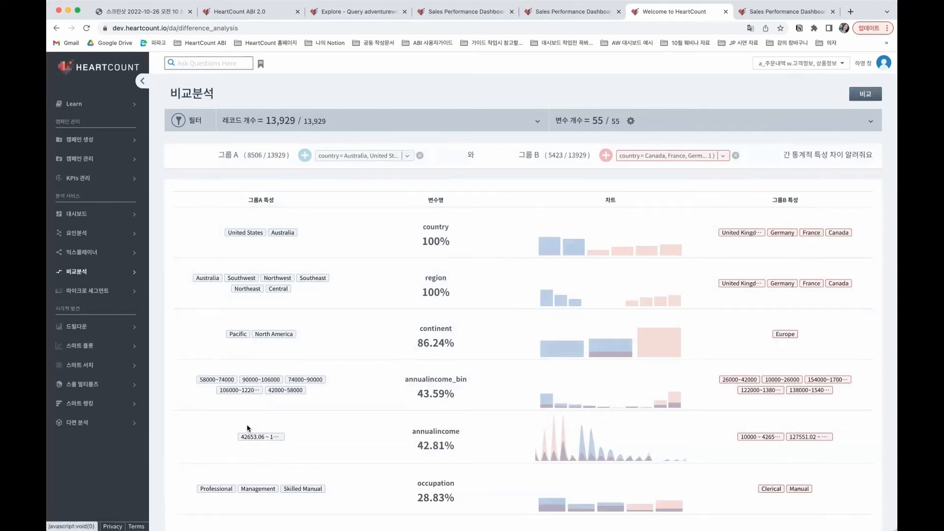
mouse_move(552, 331)
scroll(503, 300, down, 1)
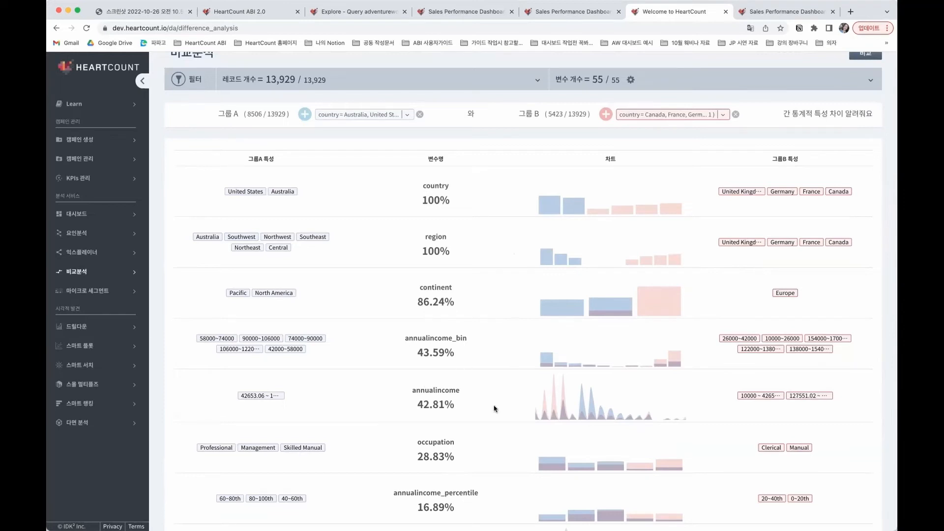
scroll(508, 411, down, 1)
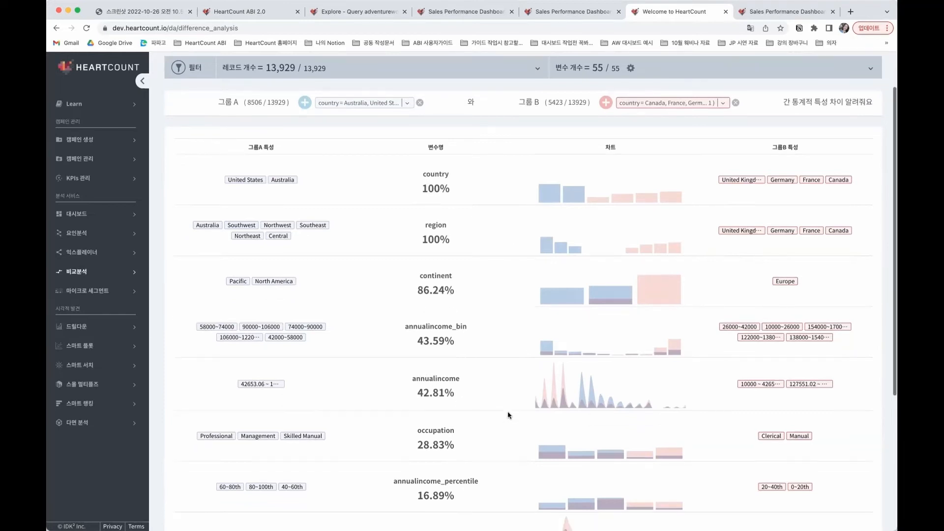
mouse_move(562, 389)
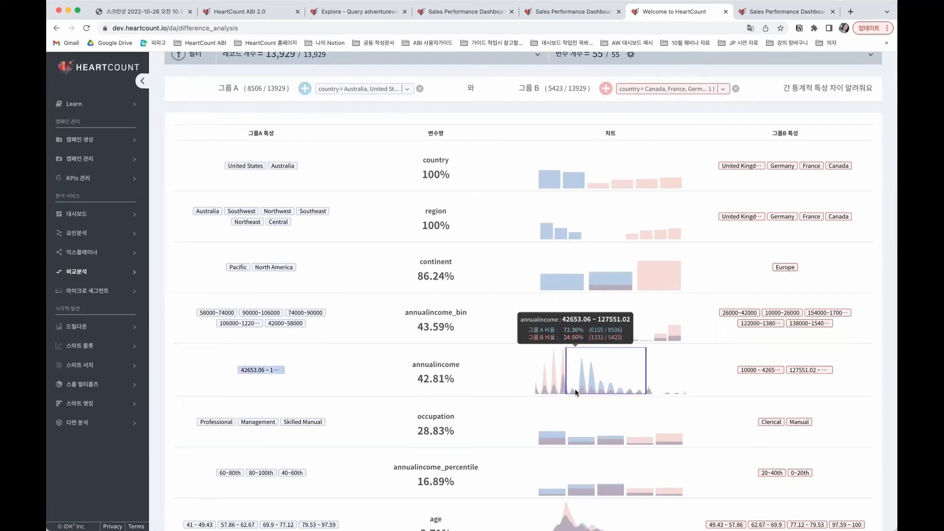
mouse_move(666, 396)
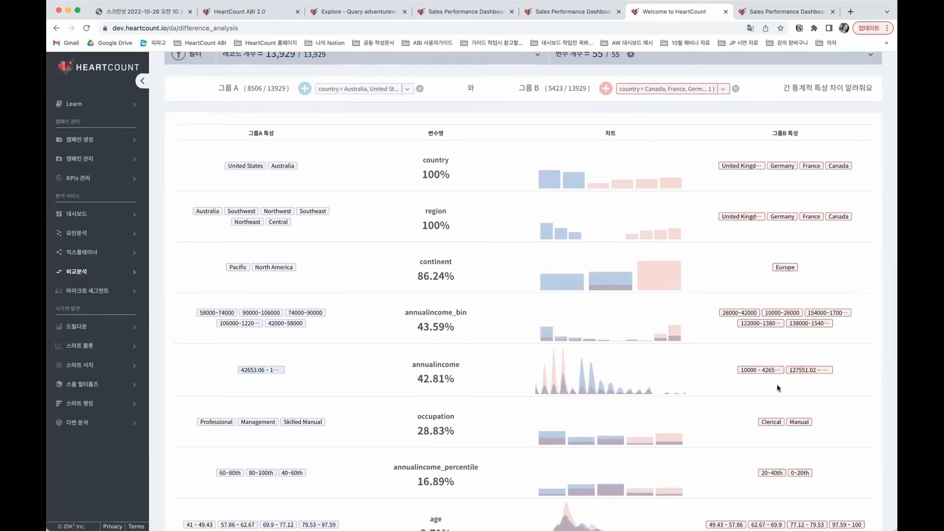
mouse_move(607, 381)
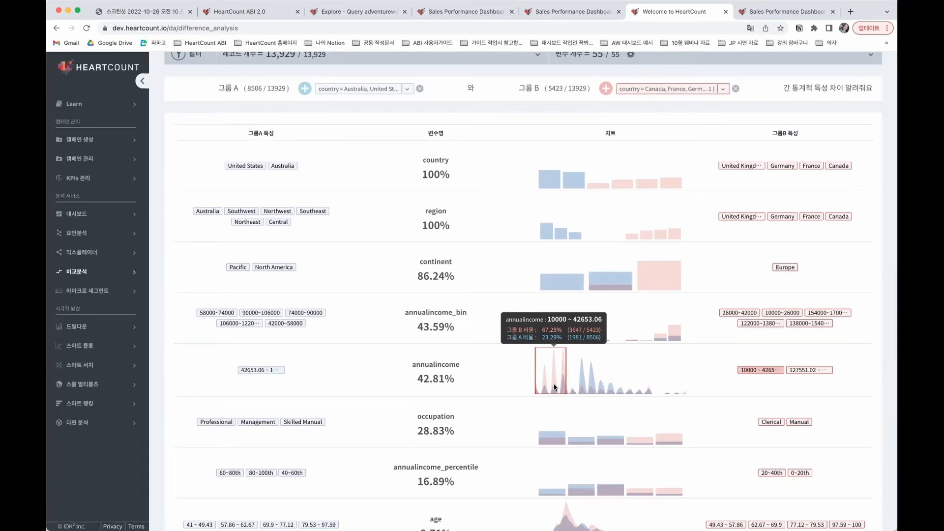
mouse_move(278, 374)
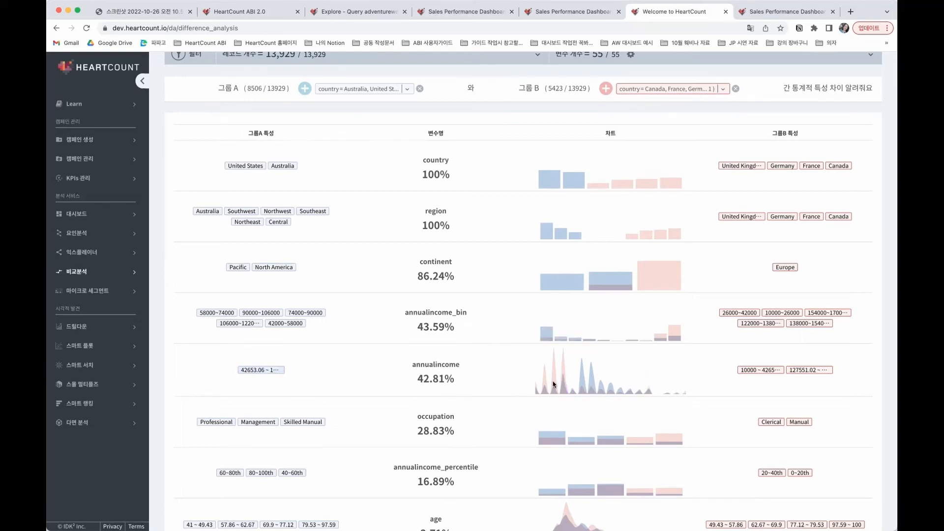
- Examine how the occupation characteristics differ between groups A and B
scroll(468, 383, down, 1)
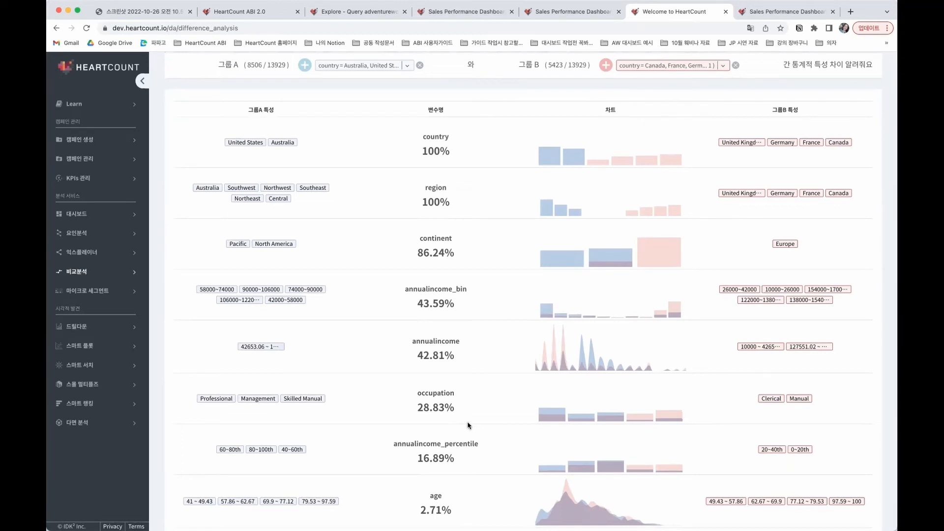
scroll(467, 425, down, 1)
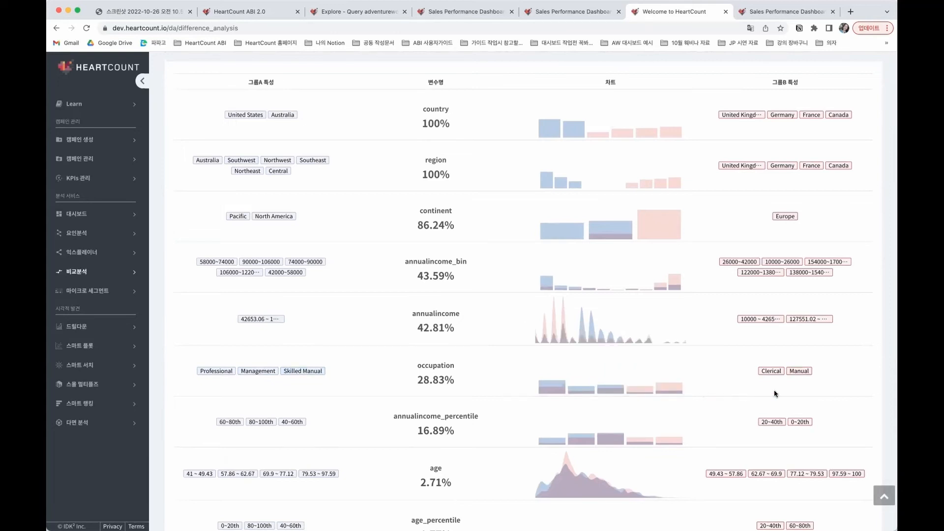
mouse_move(799, 371)
- Return to the Sales Performance Dashboard and open the Sales Revenue by Category chart in HEARTCOUNT's drilldown (드릴다운)
click(590, 15)
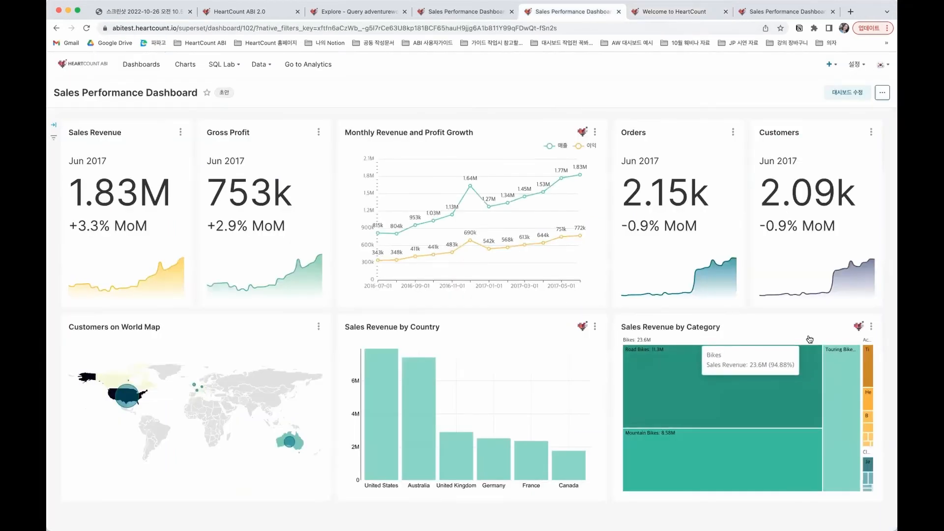
click(858, 328)
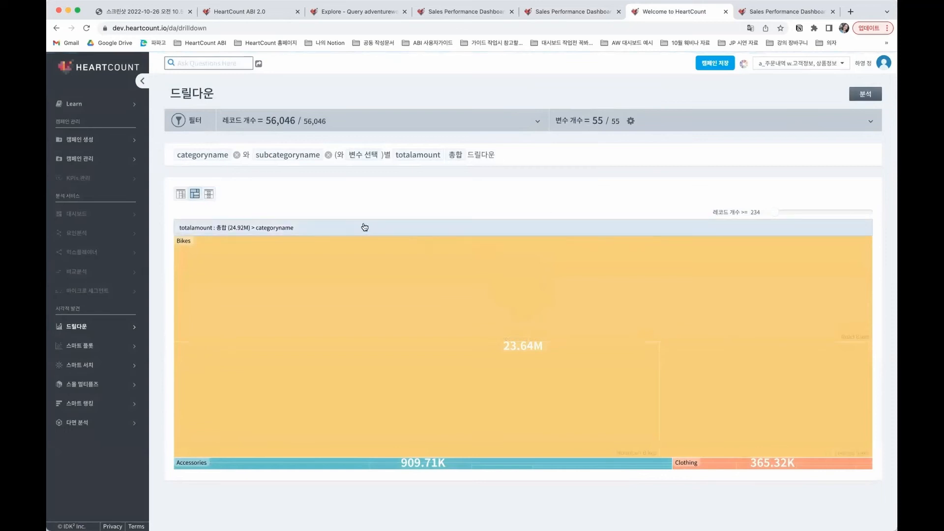
click(599, 15)
click(673, 12)
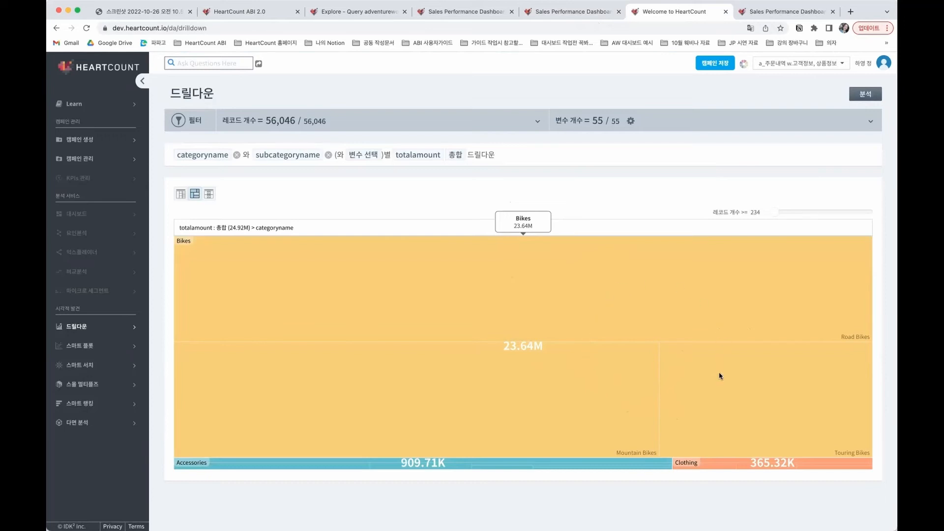
- Change the drilldown measure to the sum (총합) of productprofit and run the analysis
click(425, 154)
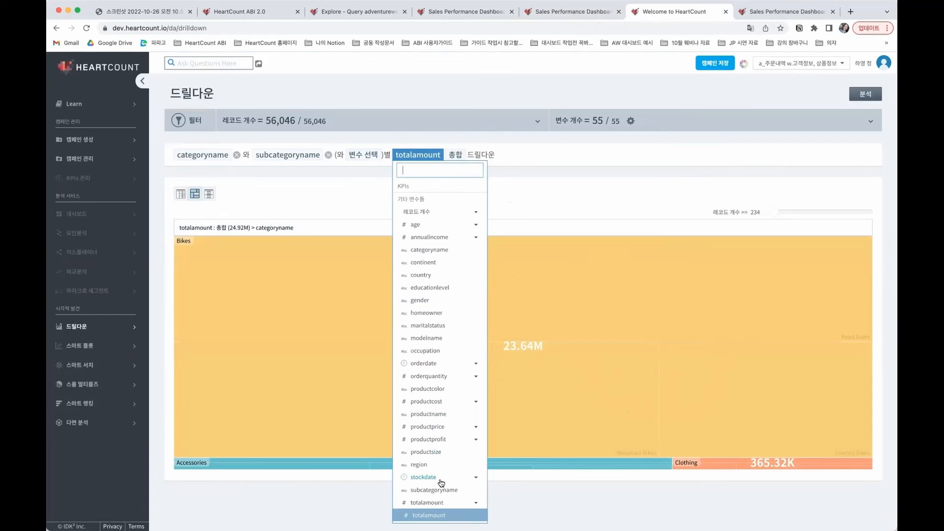
click(445, 442)
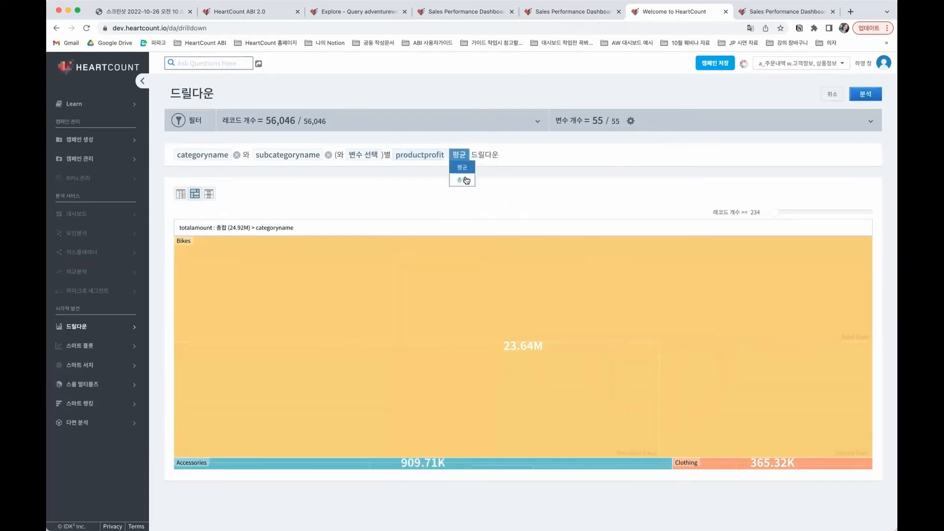
click(865, 94)
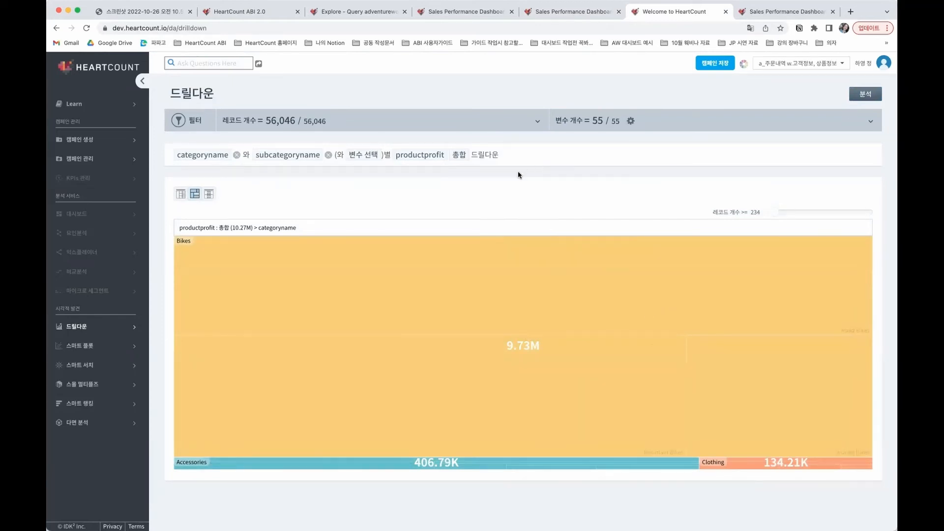
- Add a categoryname filter that keeps only Bikes, and apply it to the drilldown
click(480, 125)
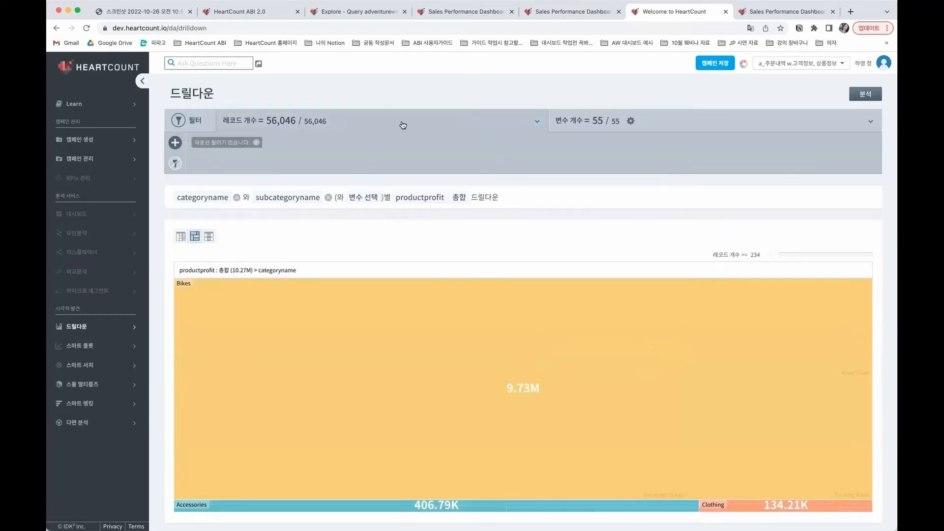
click(175, 143)
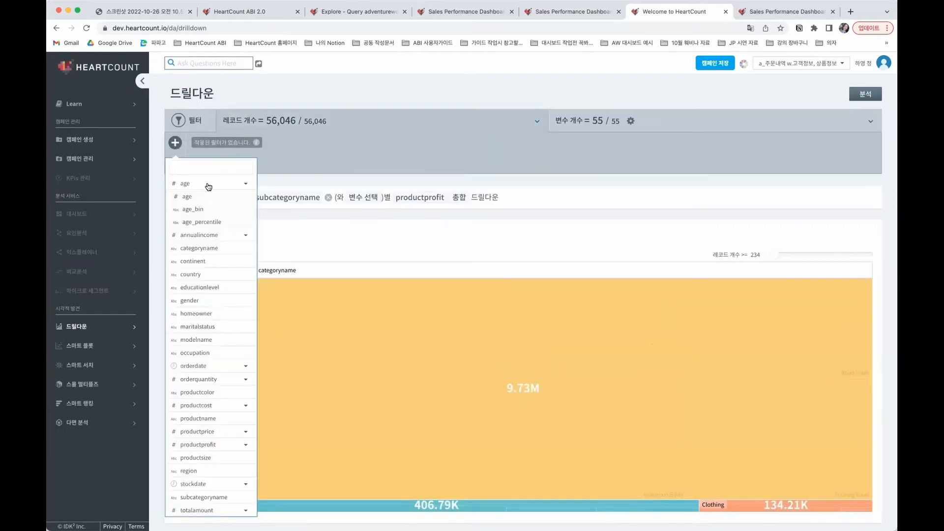
click(217, 249)
click(213, 190)
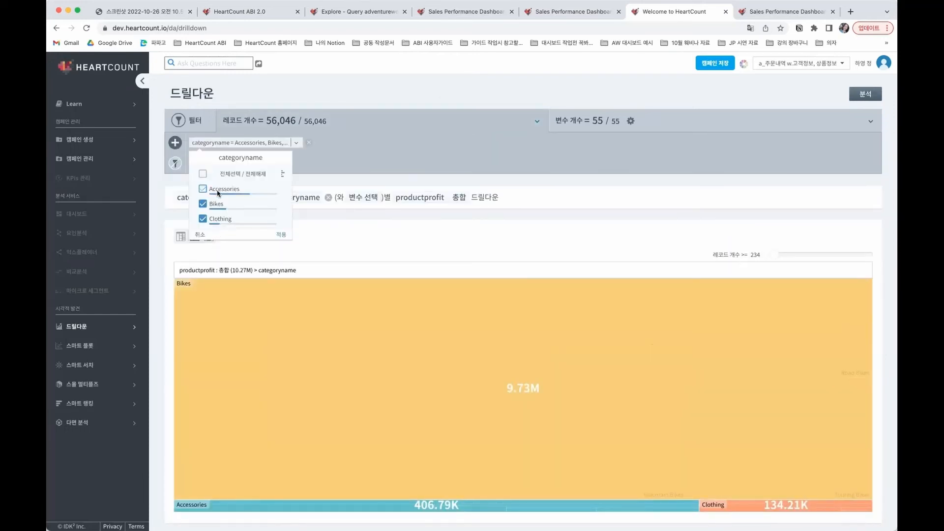
click(217, 220)
click(284, 234)
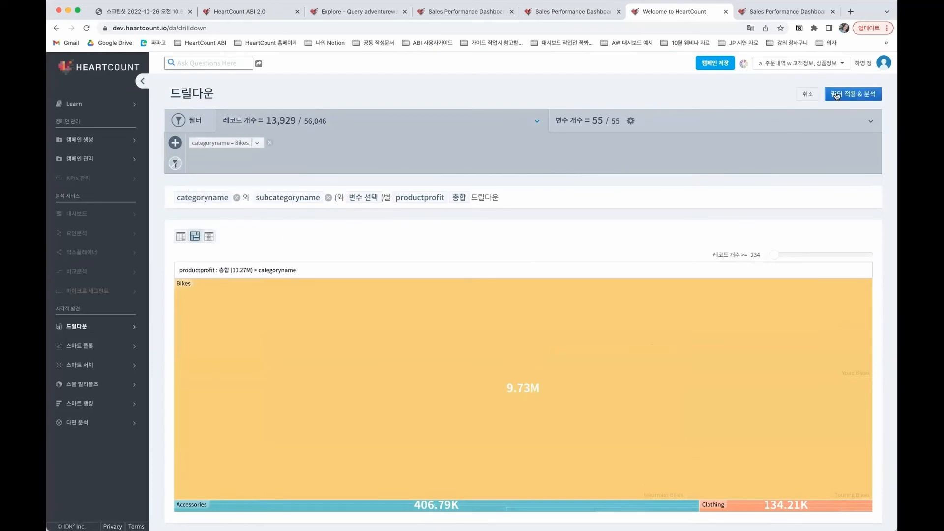
click(865, 95)
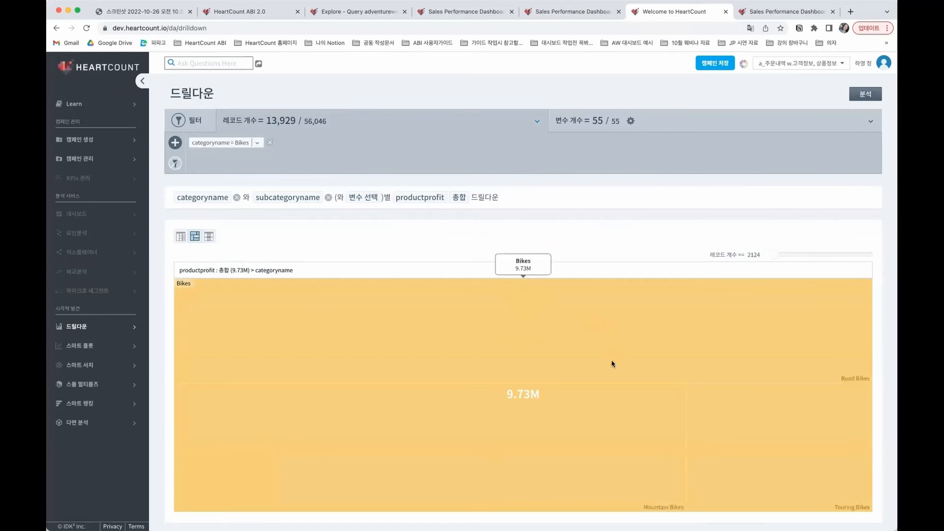
- Add totalchildren as the third drilldown variable after subcategoryname and rerun the analysis
scroll(612, 363, down, 1)
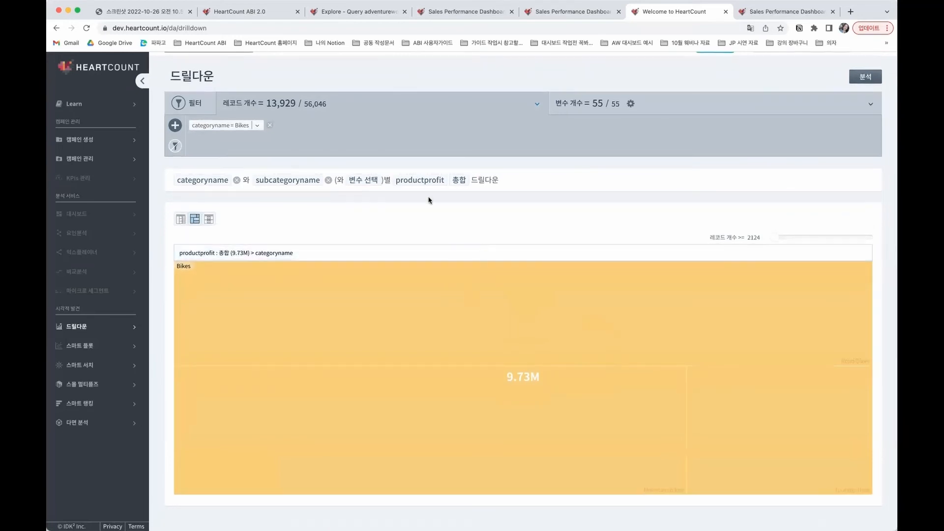
click(370, 187)
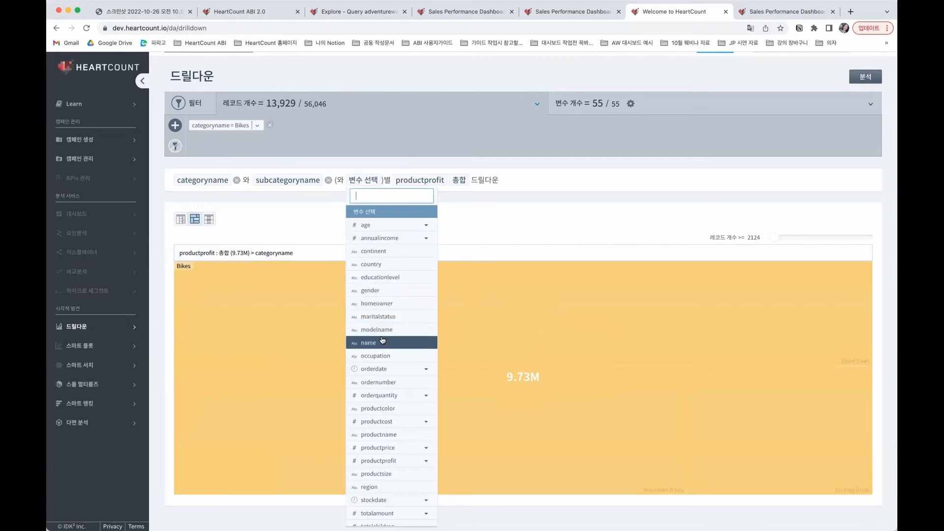
scroll(388, 506, down, 1)
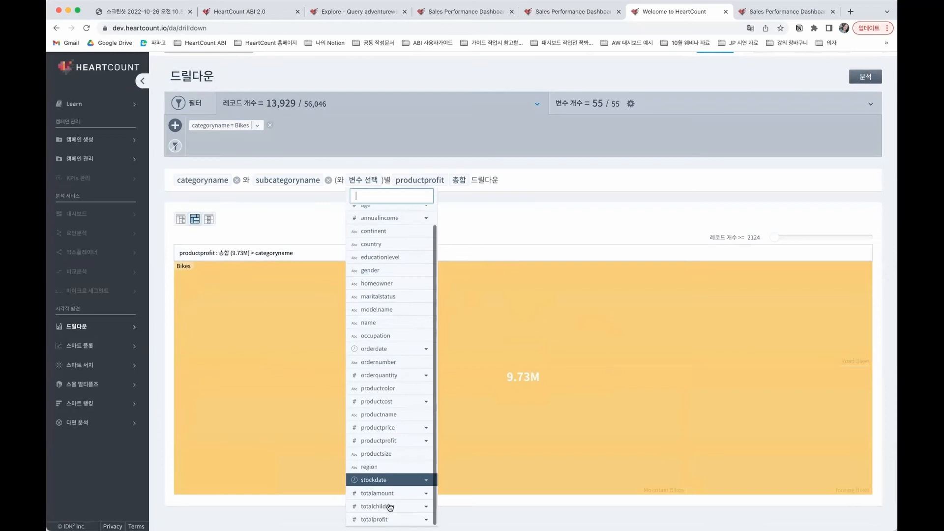
click(388, 505)
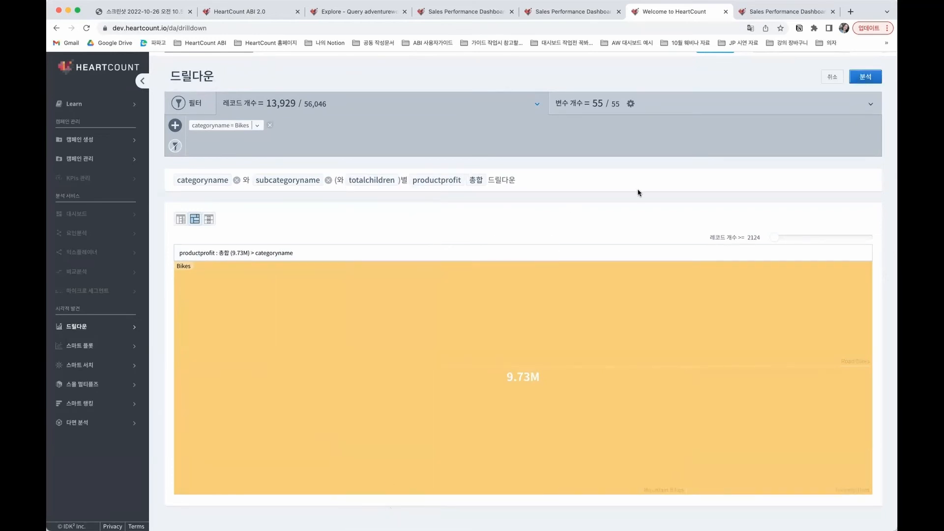
click(865, 78)
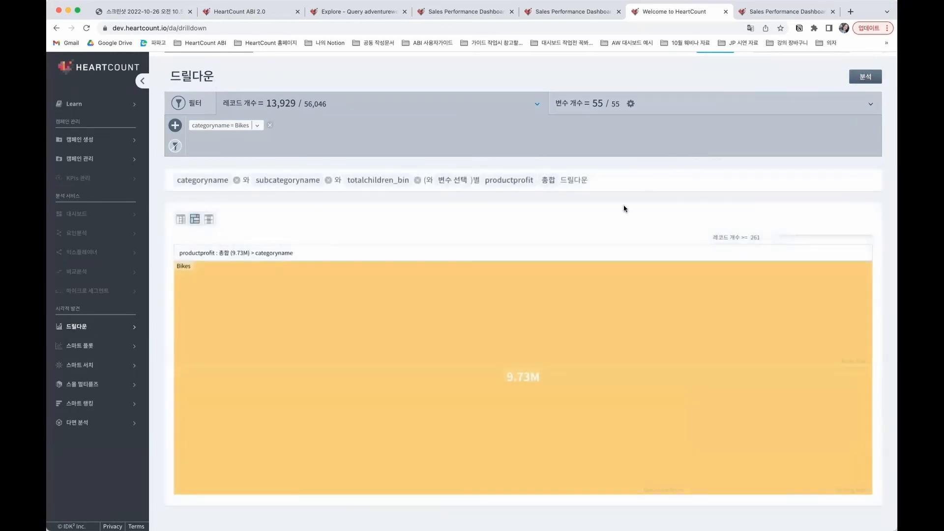
- Drill through Bikes and Road Bikes to the totalchildren_bin breakdown, and go back up to the subcategoryname level
click(580, 321)
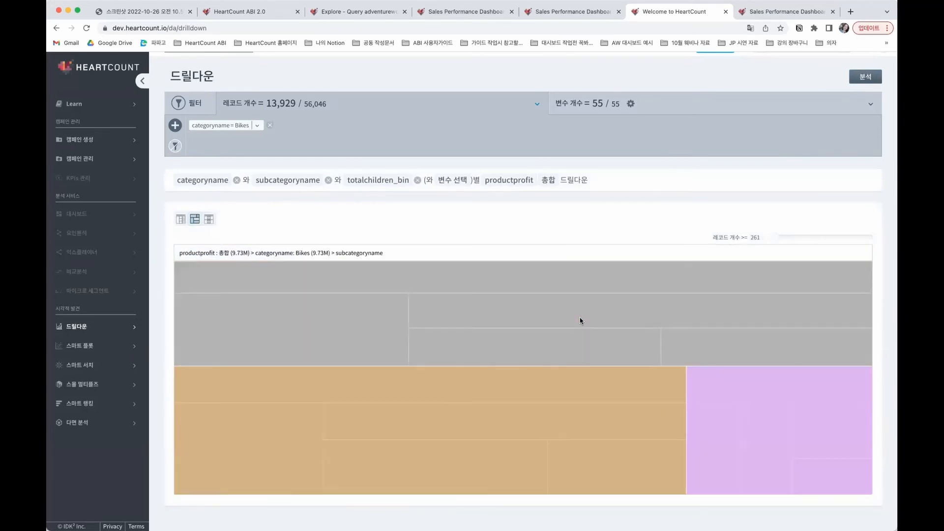
click(590, 280)
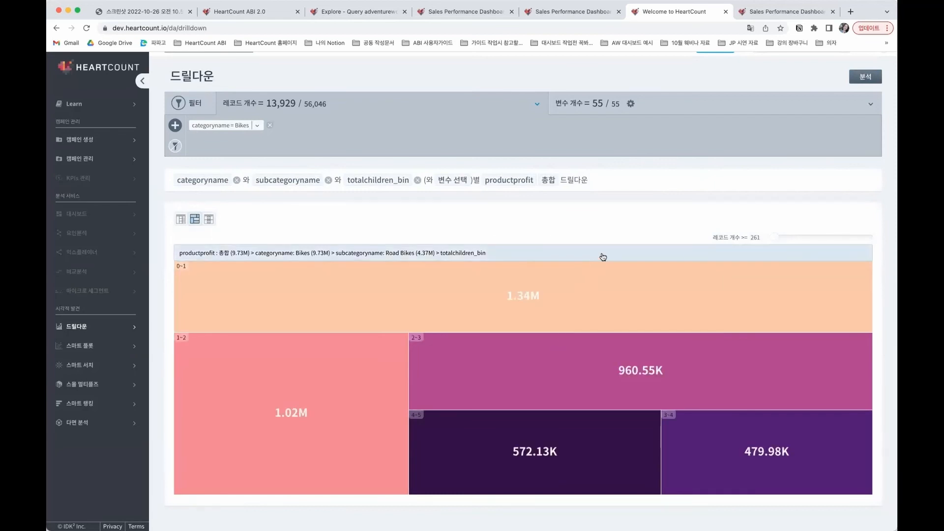
click(602, 257)
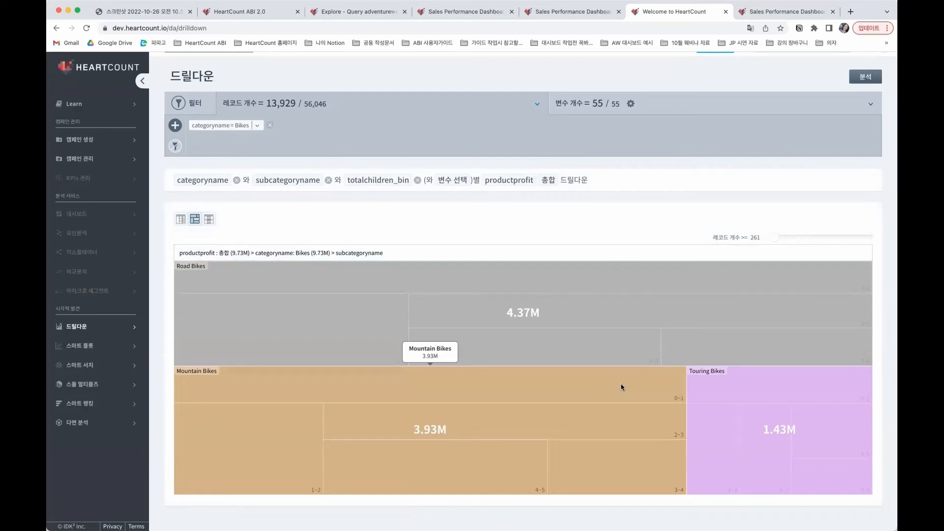
click(461, 182)
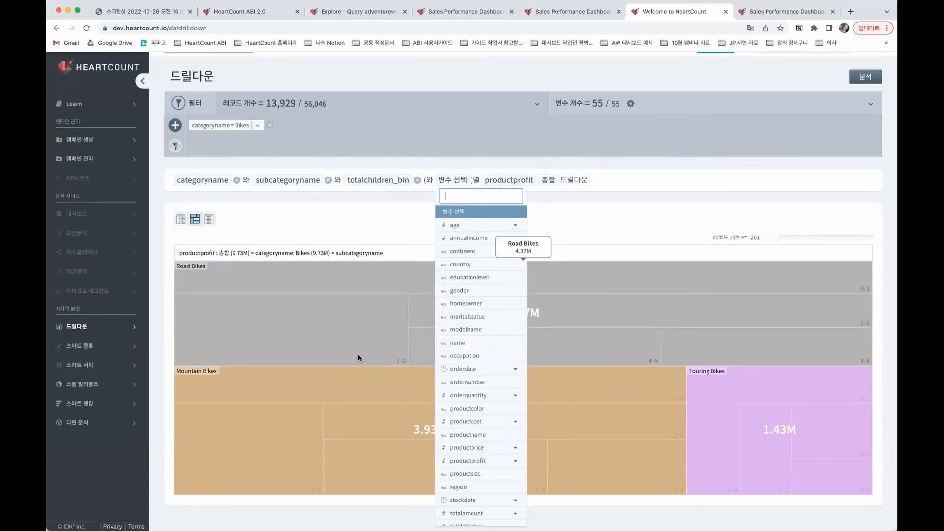
- Open the small multiples (스몰 멀티플즈) analysis with totalamount as the Y variable and show 30 categorical charts per page
click(123, 388)
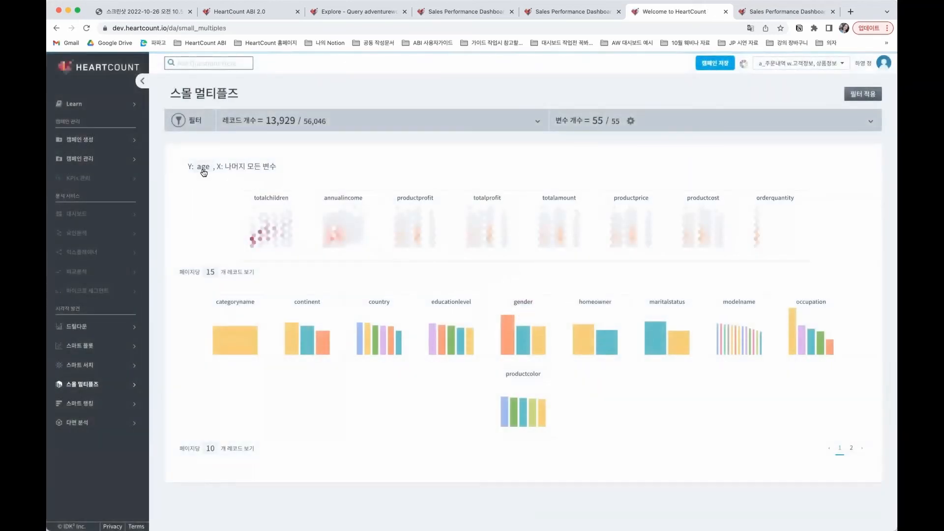
click(203, 167)
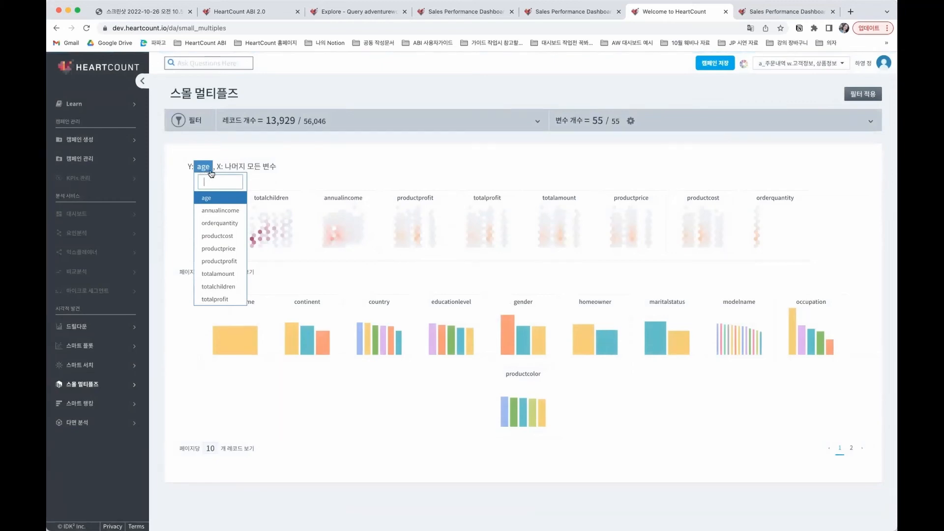
click(229, 274)
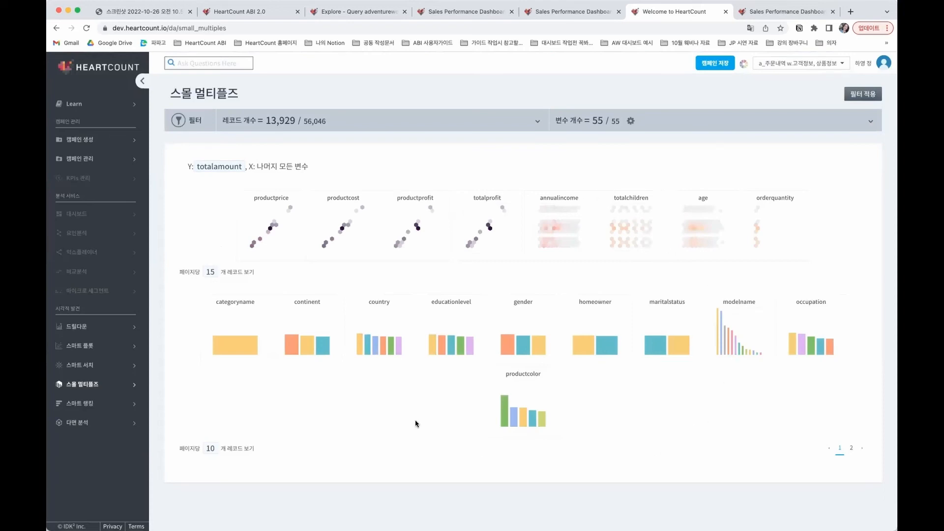
click(210, 448)
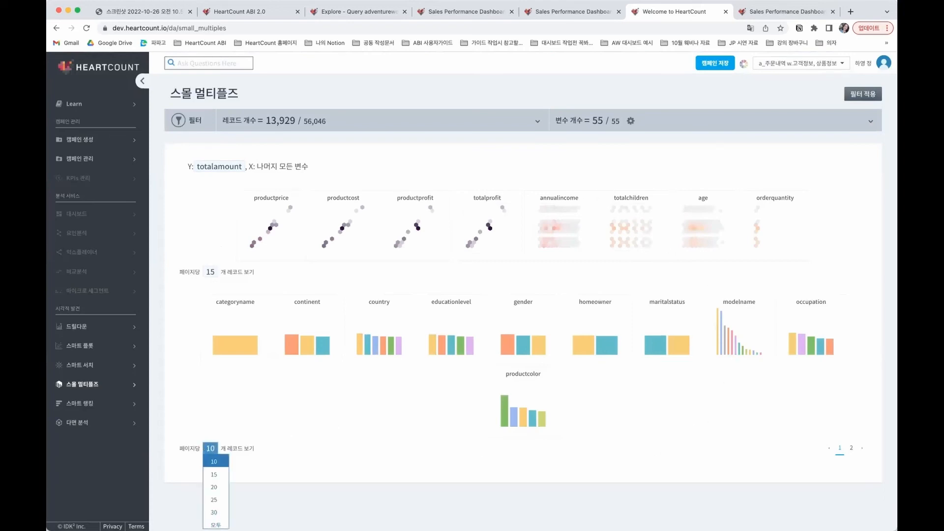
click(215, 513)
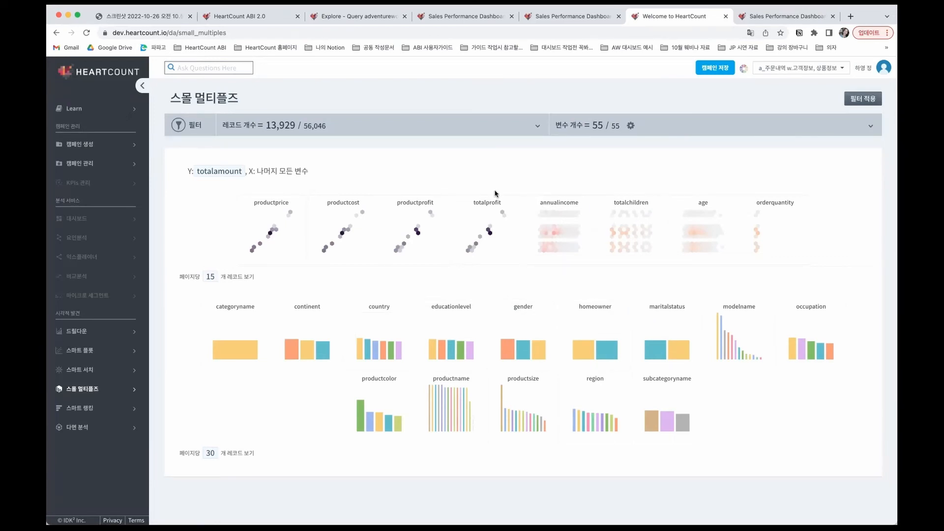
- Change the small multiples Y variable to annualincome and examine the bars of the occupation chart
click(229, 171)
click(235, 215)
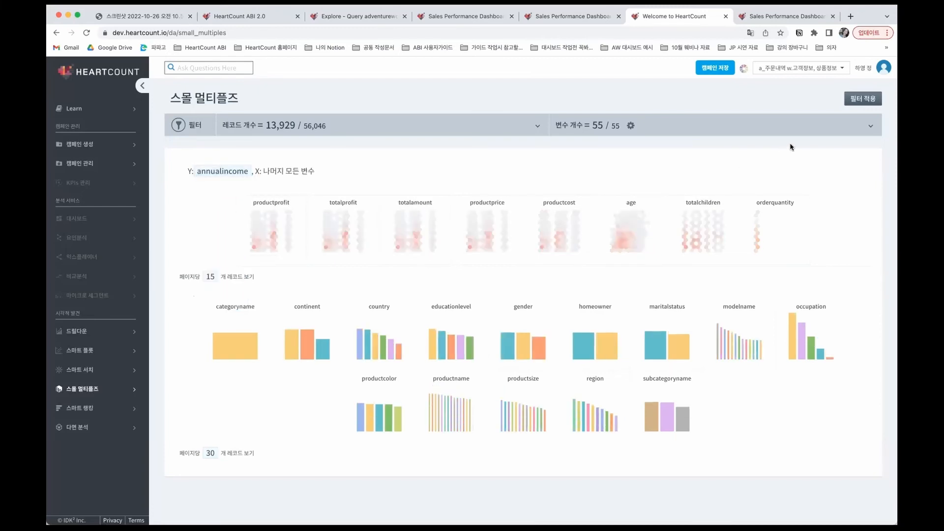
mouse_move(701, 372)
mouse_move(834, 362)
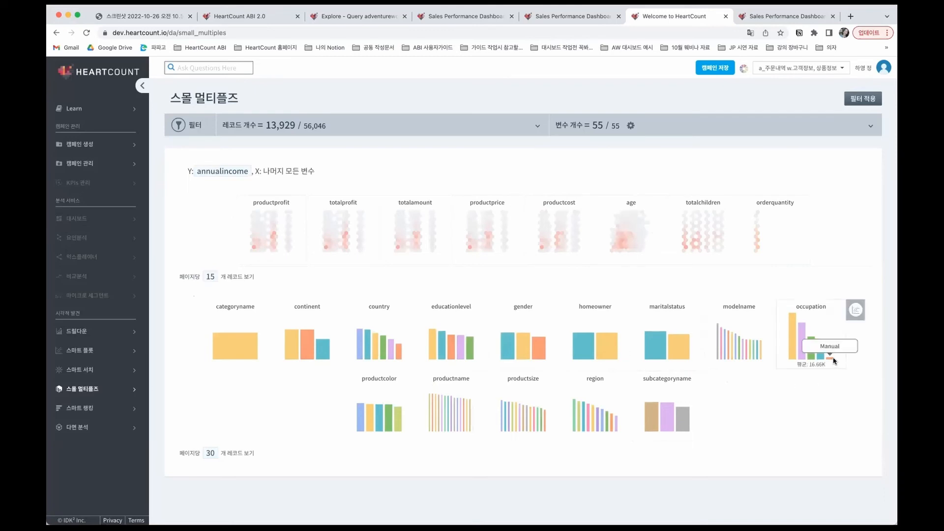
mouse_move(792, 339)
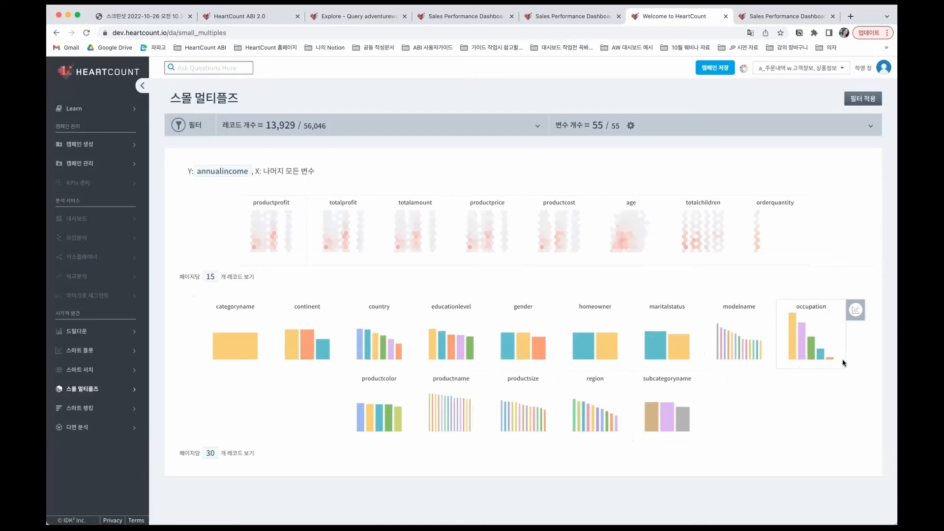
mouse_move(825, 345)
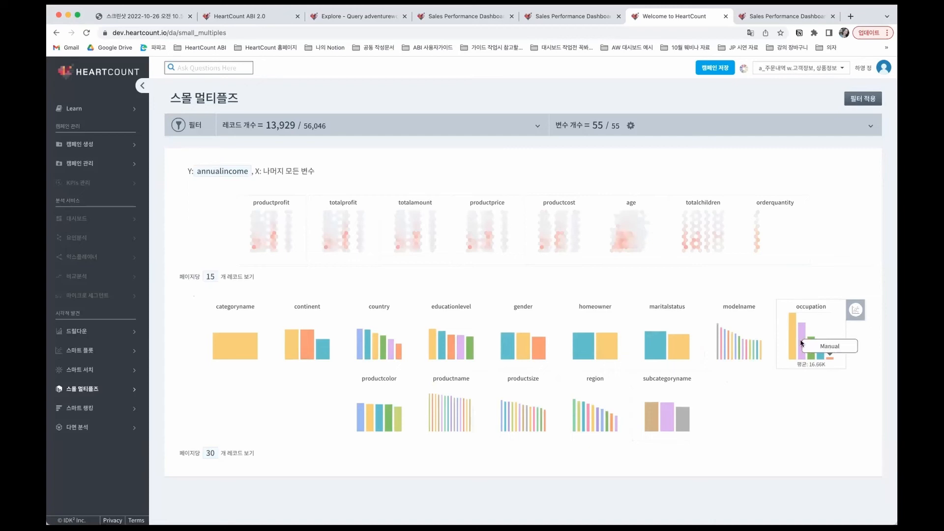
- Open the smart ranking (스마트 랭킹) analysis, rank by occupation and show all (모두) charts on one page
click(135, 411)
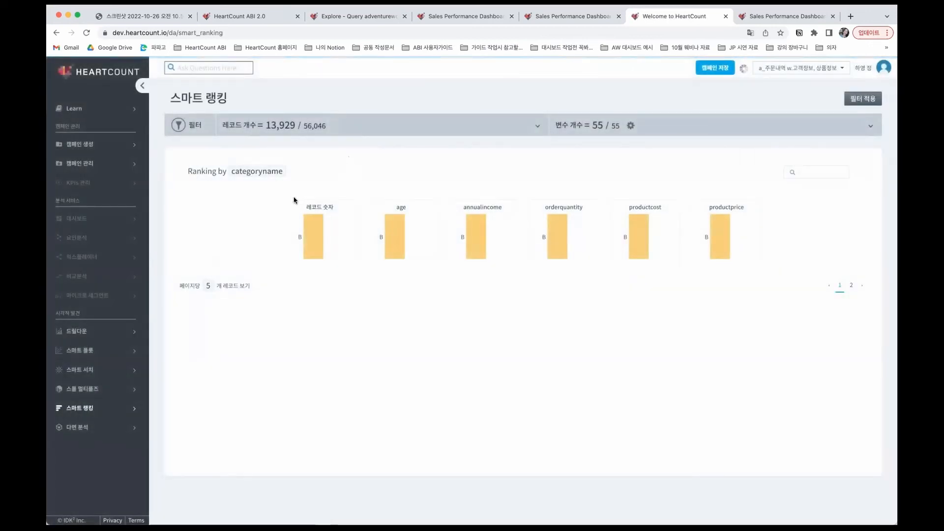
click(275, 173)
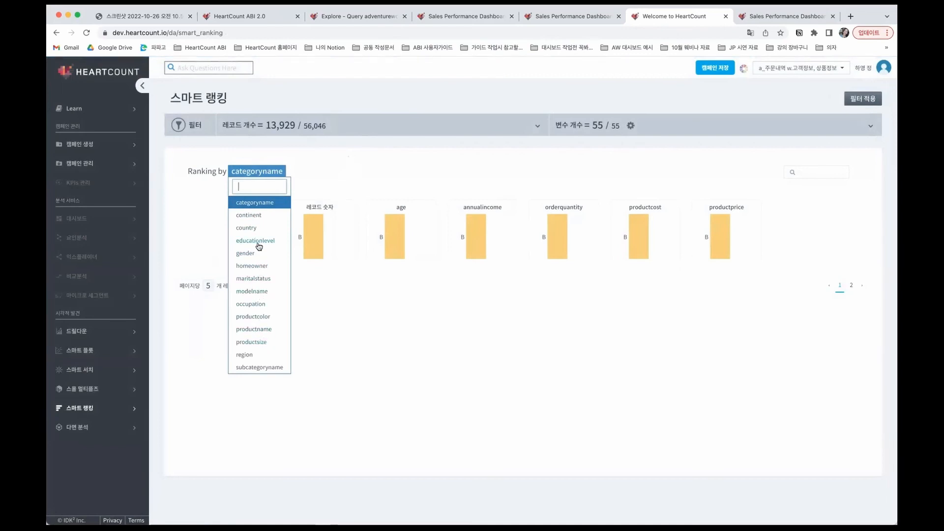
click(260, 305)
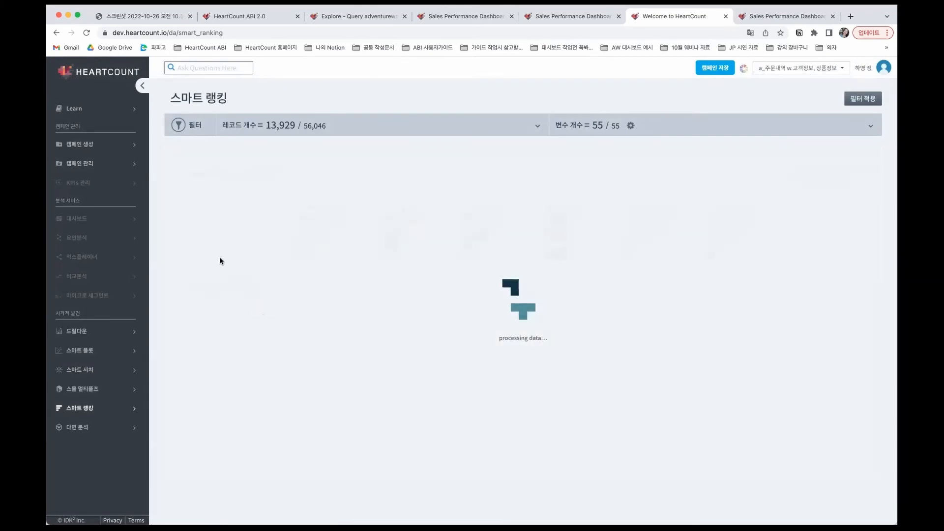
click(208, 285)
click(216, 350)
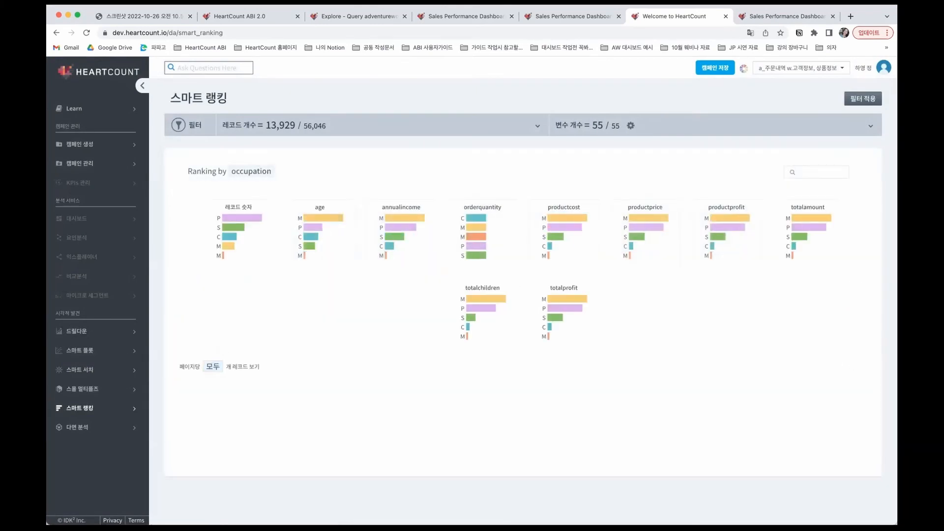
key(super+Tab)
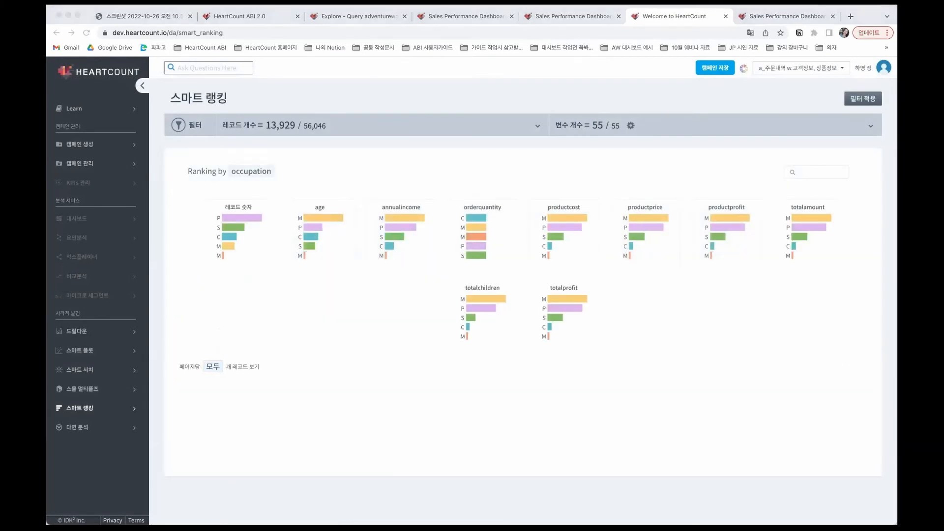
click(767, 398)
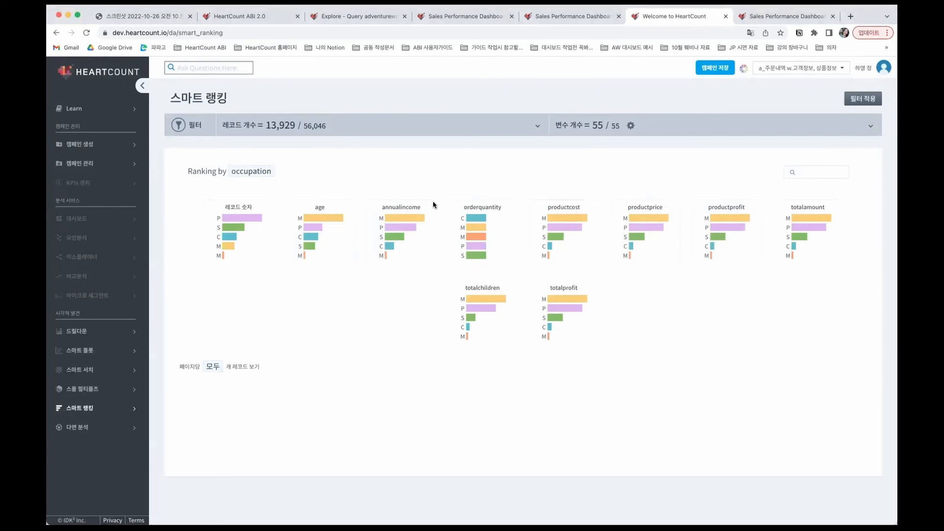
- Highlight individual occupations in the record count chart, ending with Management, and compare their rank across the other charts, including productprice
mouse_move(418, 202)
mouse_move(245, 229)
mouse_move(250, 259)
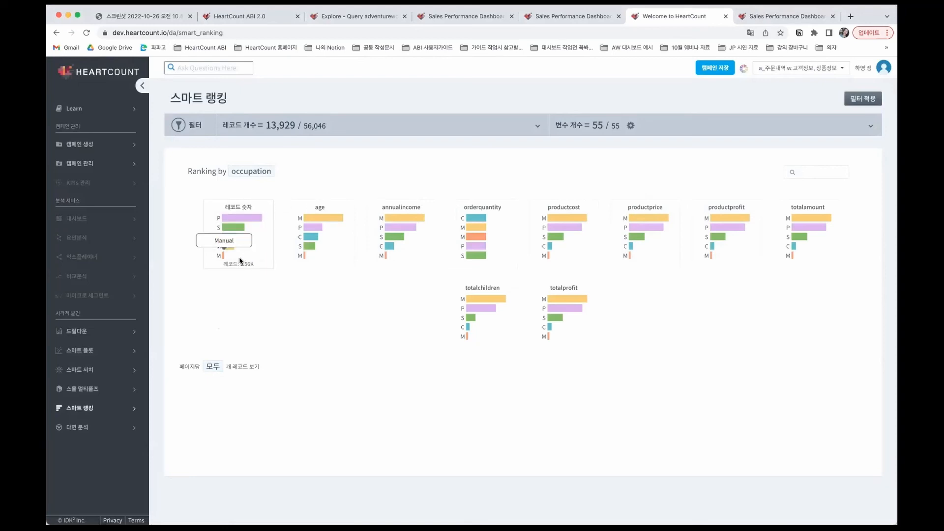
click(234, 228)
click(231, 239)
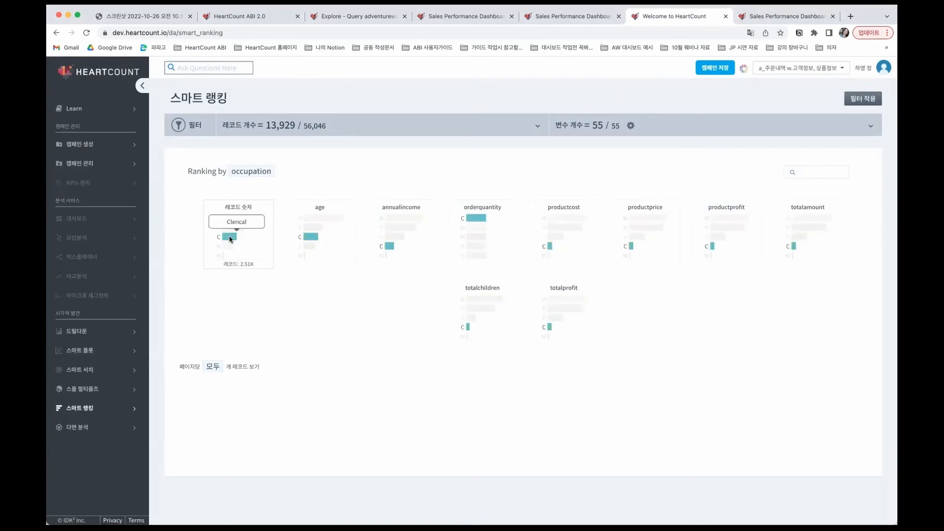
click(230, 247)
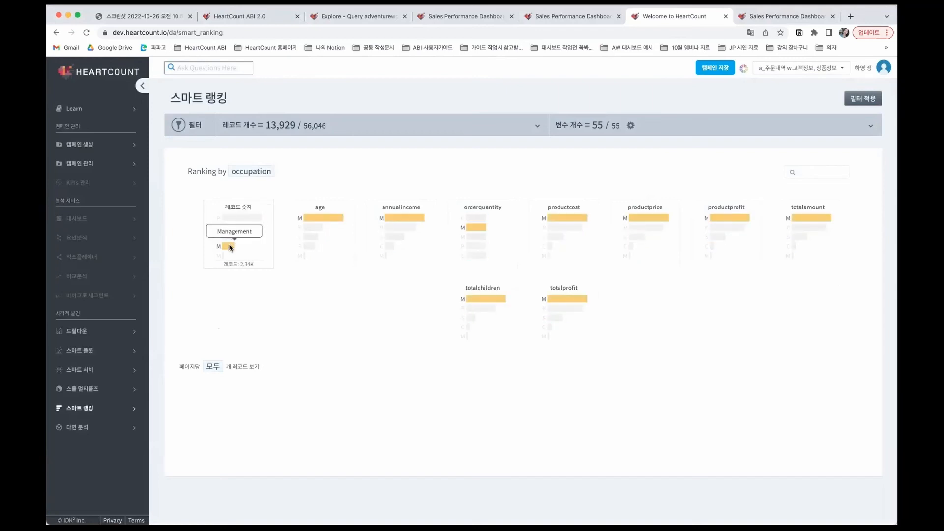
click(223, 255)
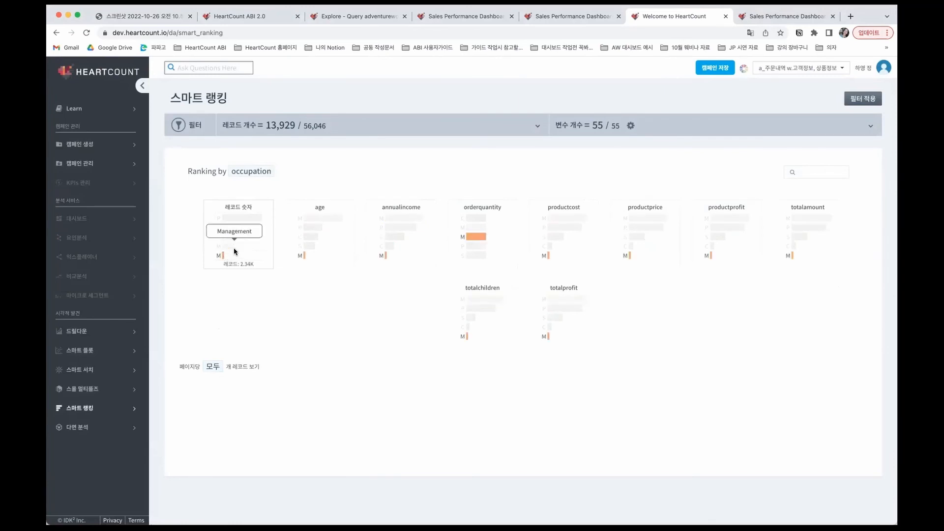
click(237, 246)
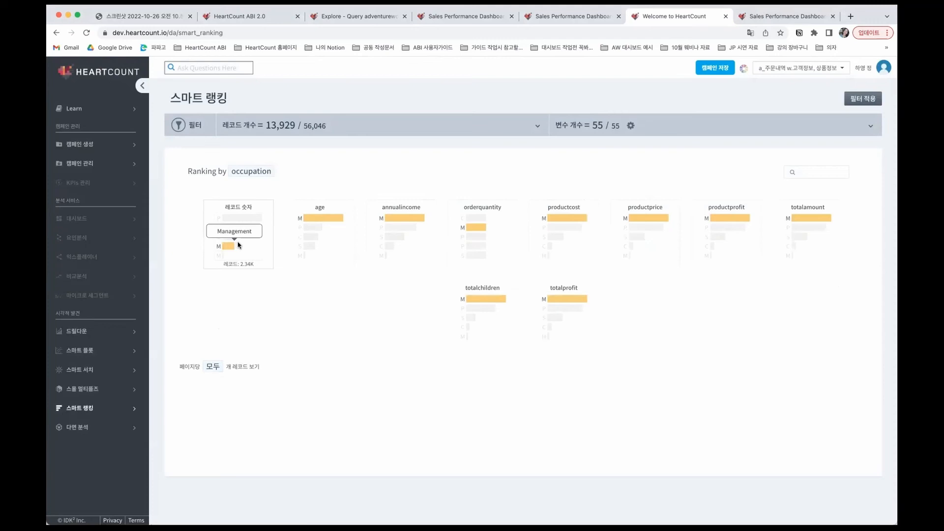
mouse_move(652, 220)
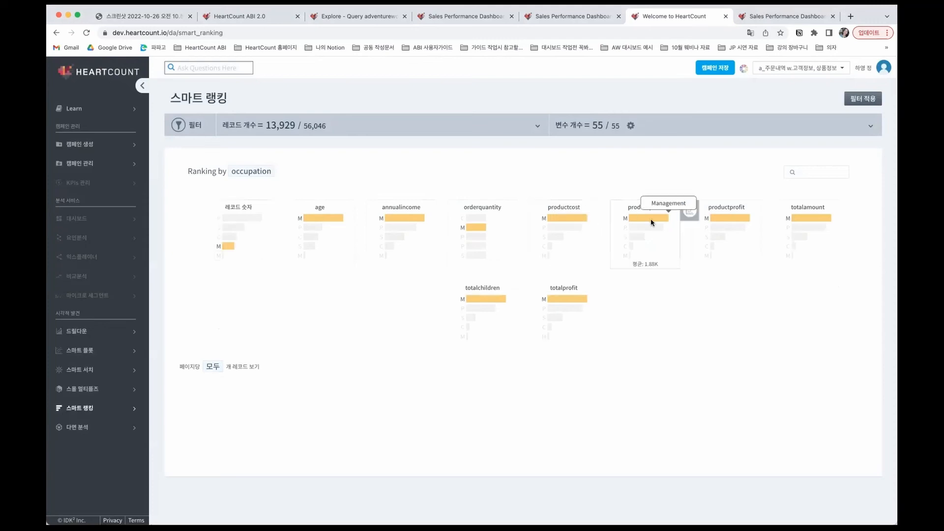
mouse_move(648, 246)
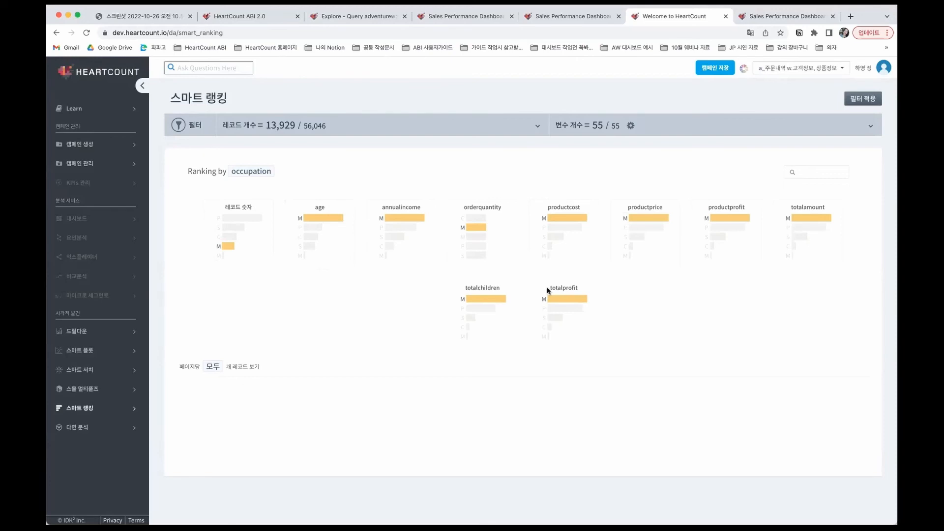
- Save the campaign to the server and open the campaign management (캠페인 관리) page
click(716, 69)
click(478, 334)
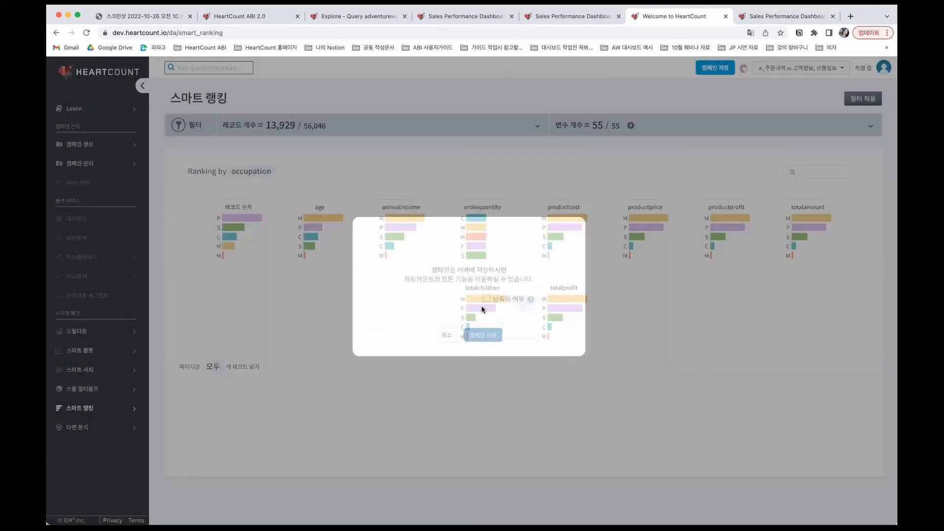
click(113, 169)
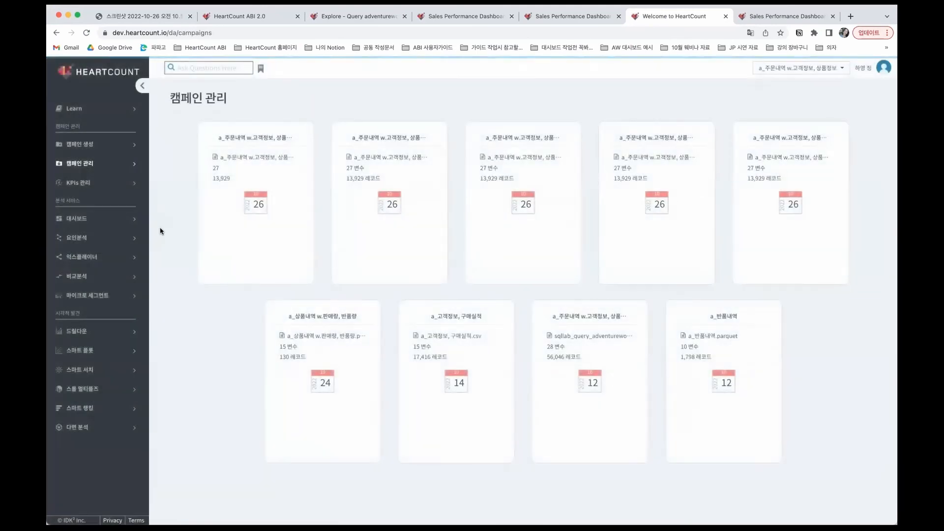
- Open the micro segment (마이크로 세그먼트) analysis and examine the characteristics of the first two age segment rules
click(116, 296)
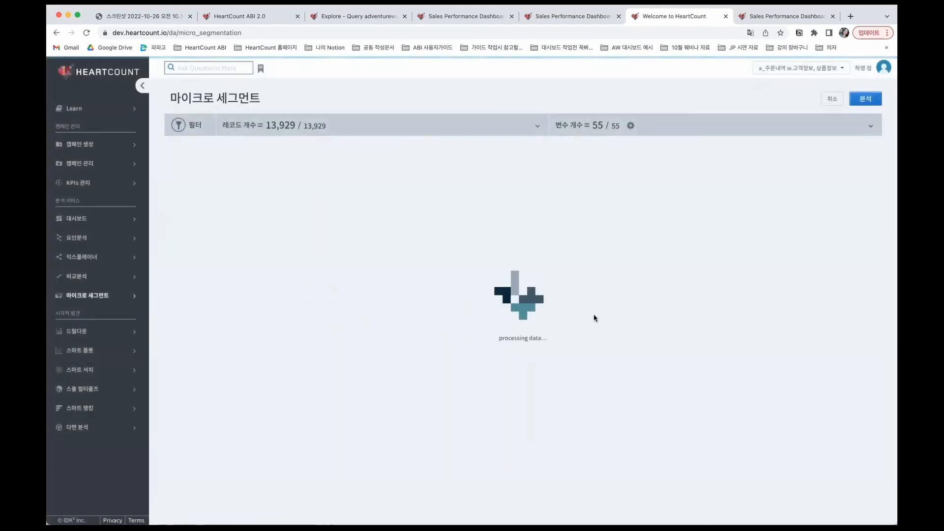
scroll(838, 378, down, 2)
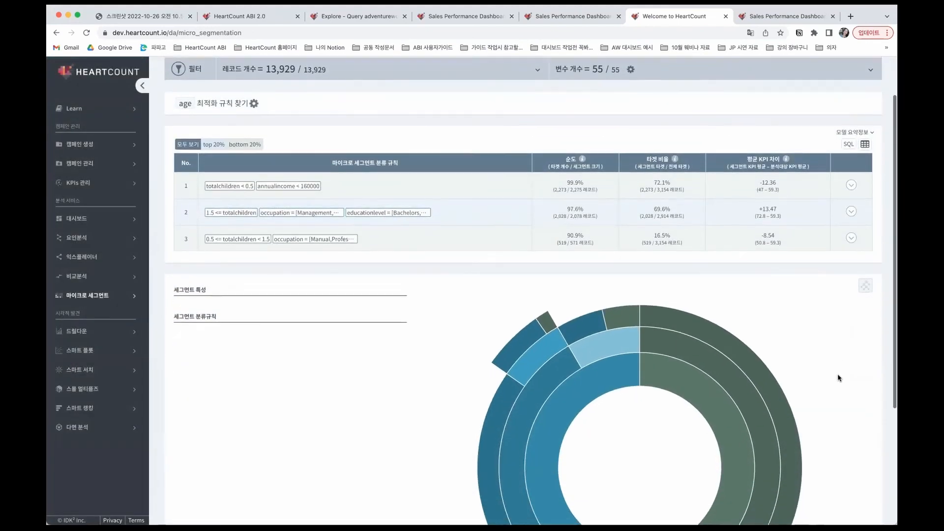
scroll(839, 378, up, 1)
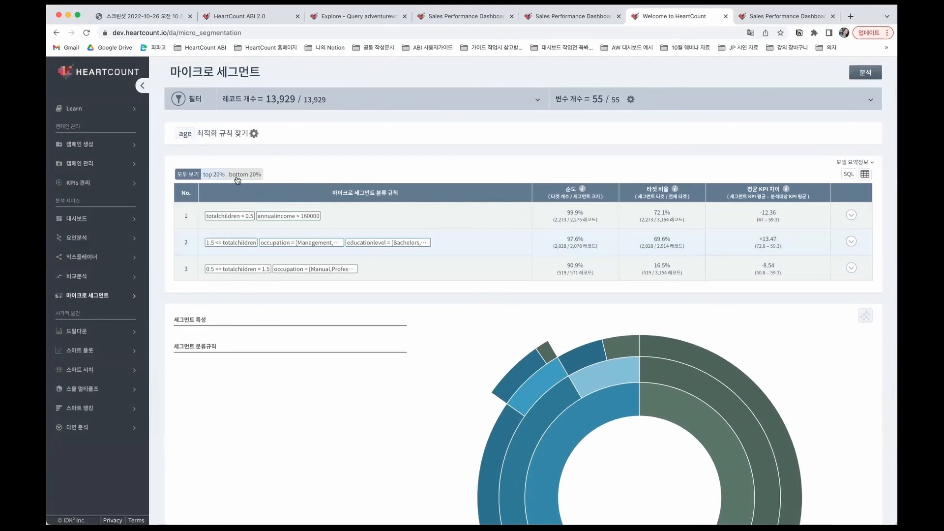
click(251, 217)
click(261, 244)
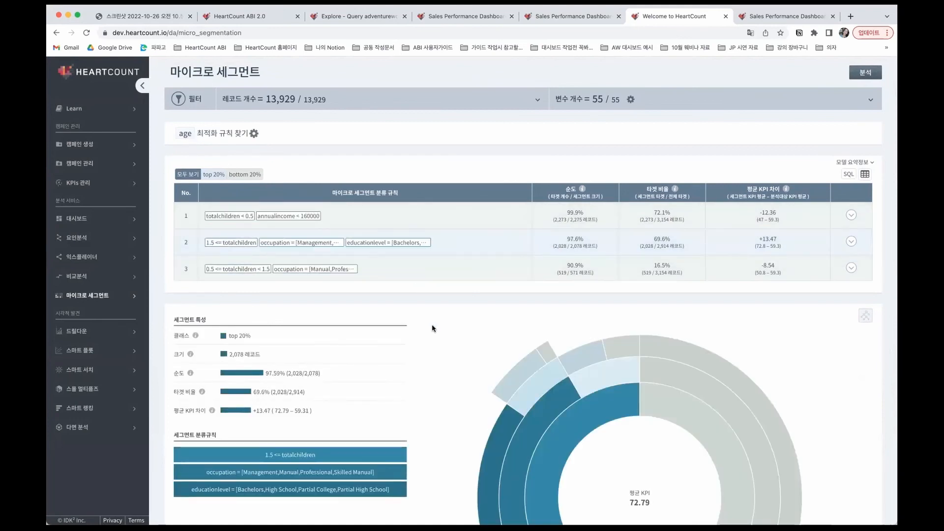
scroll(431, 324, up, 1)
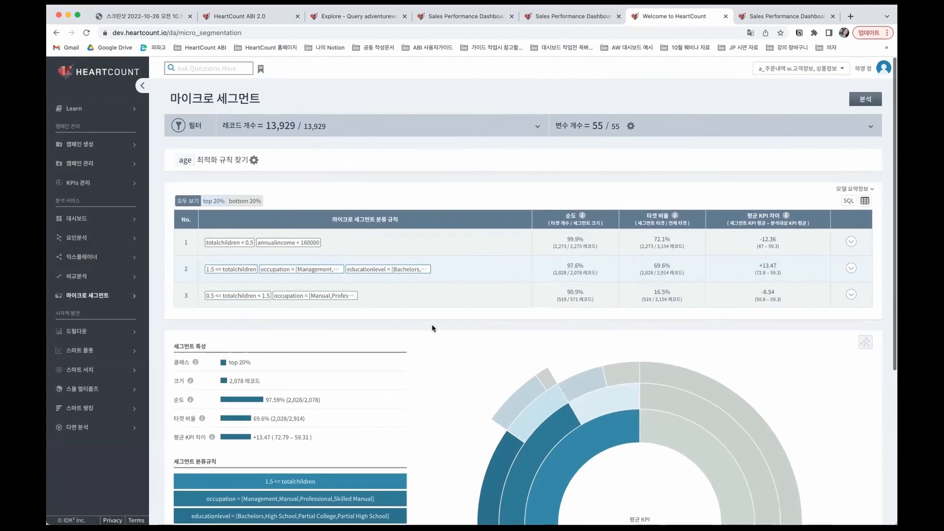
- Clear all variables in the variable filter and include only age, annualincome, continent, country and educationlevel
click(650, 133)
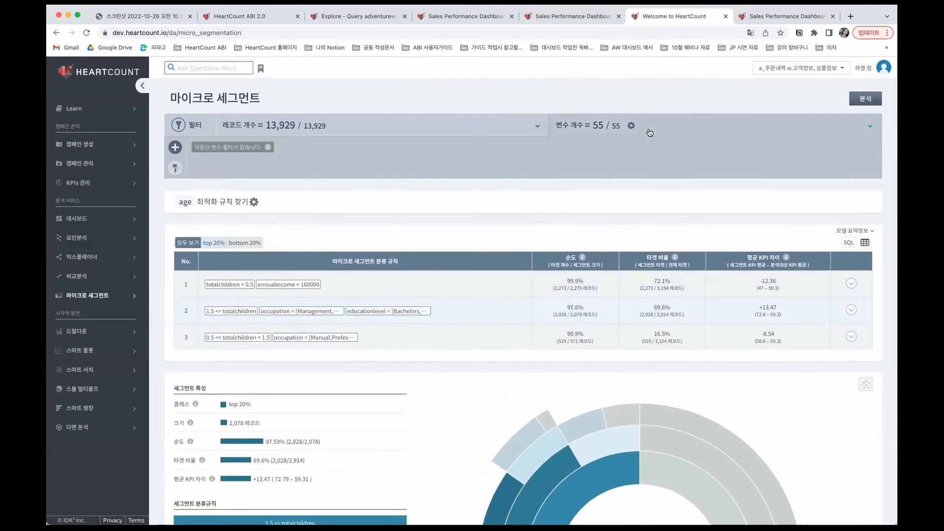
click(174, 148)
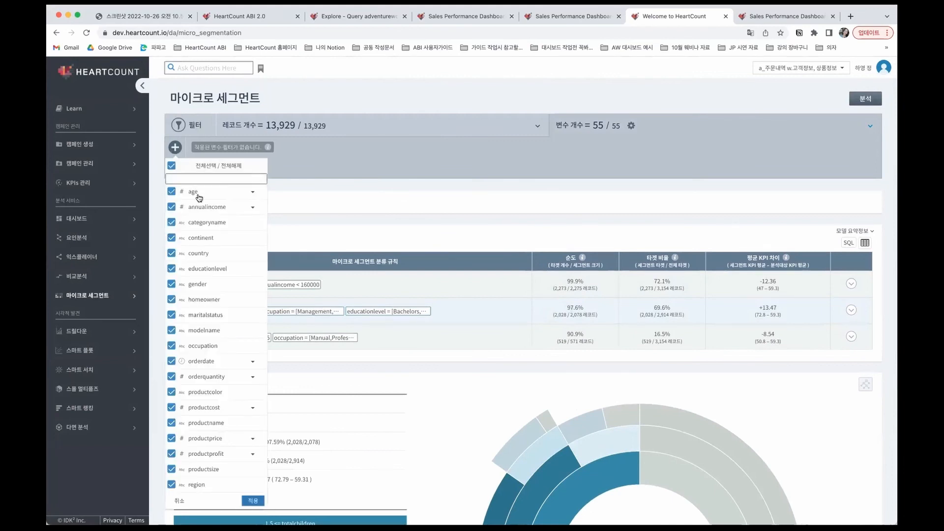
click(171, 166)
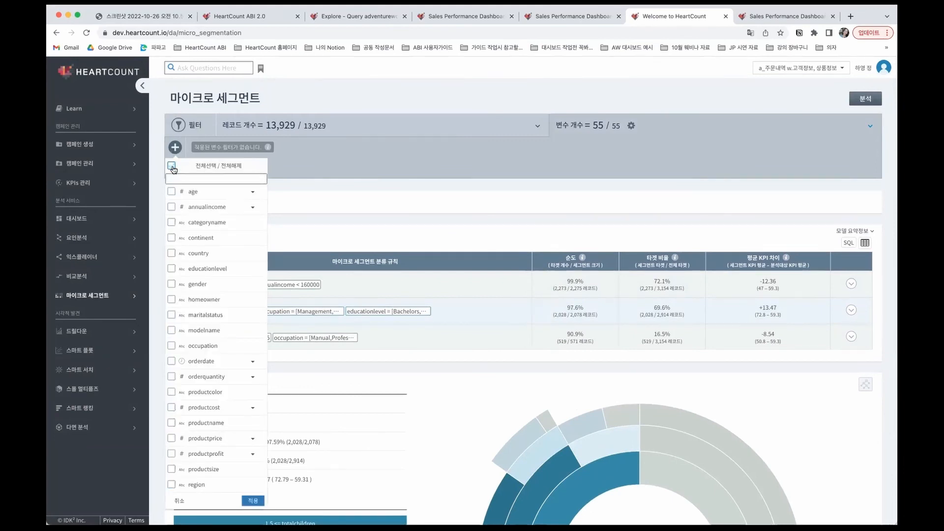
click(172, 192)
click(173, 207)
click(172, 239)
click(172, 251)
click(172, 269)
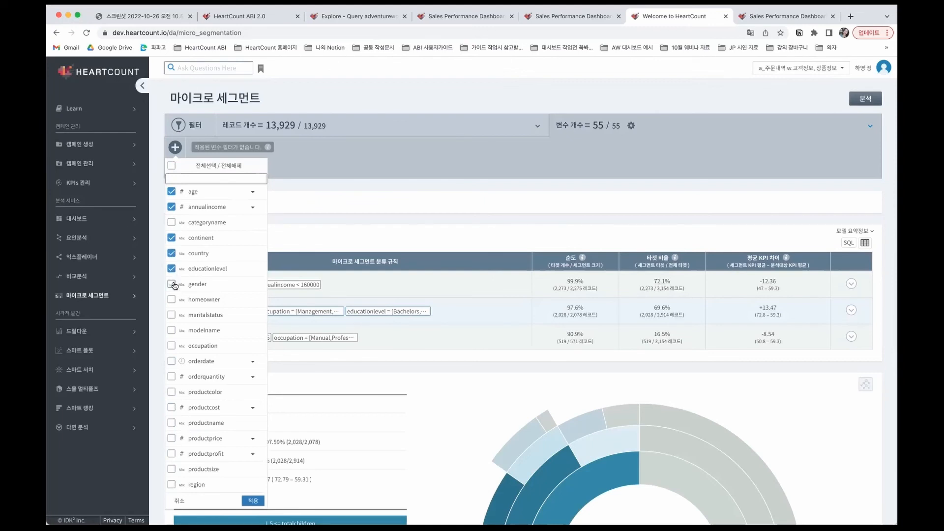
- Add gender, homeowner, maritalstatus and occupation to the variables included in the filter
scroll(175, 285, down, 2)
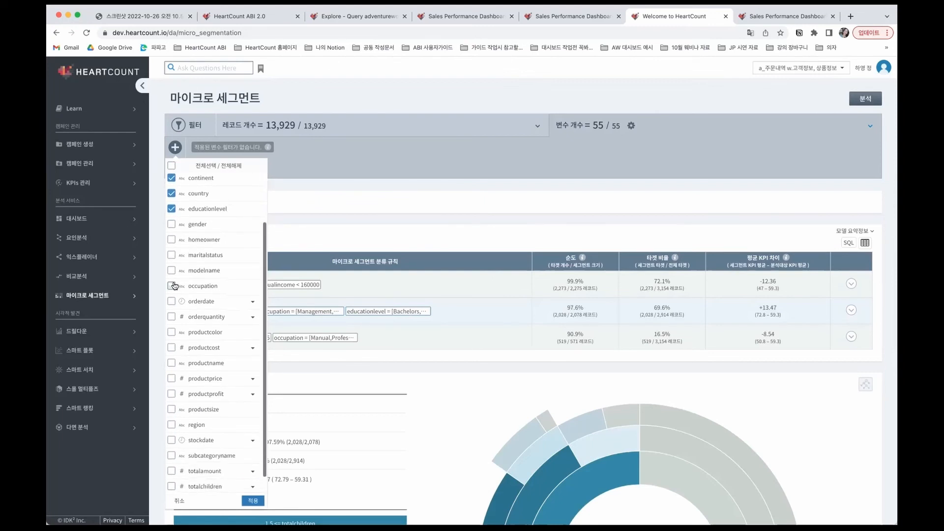
click(172, 225)
click(171, 240)
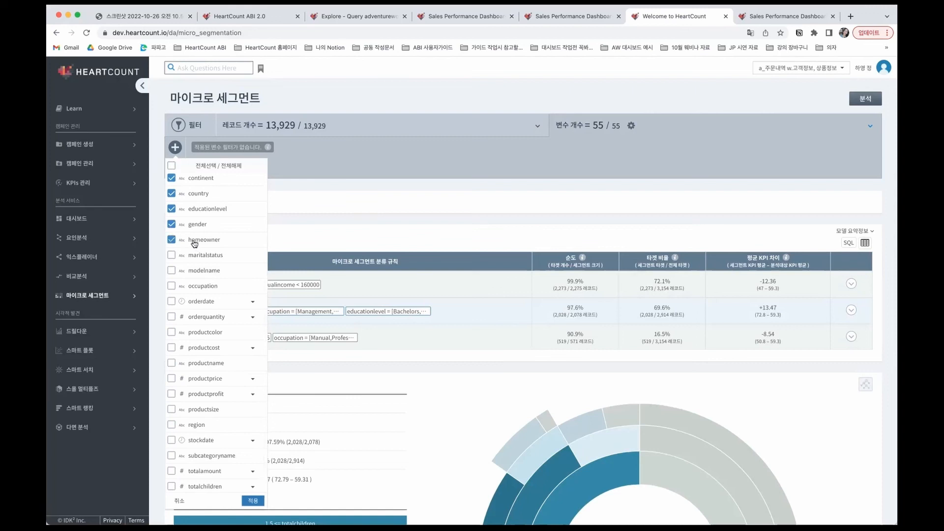
click(219, 257)
click(207, 292)
scroll(209, 305, up, 3)
scroll(211, 331, down, 1)
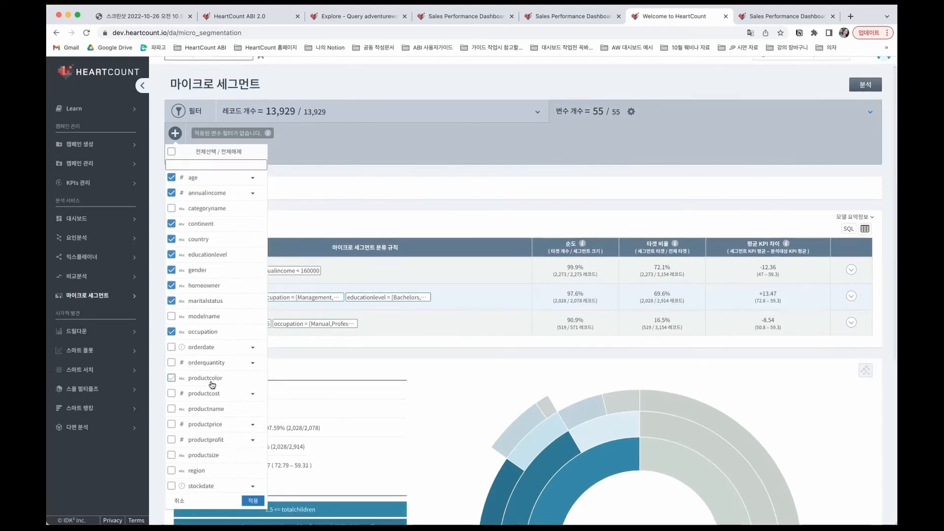
- Include totalchildren as well, apply the variable filter and rerun the micro segment analysis
scroll(211, 383, down, 3)
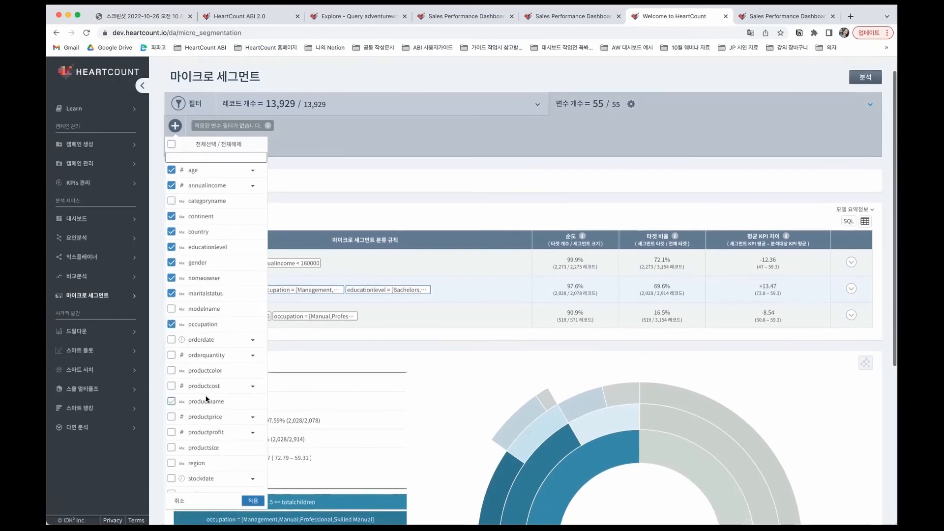
scroll(203, 464, down, 2)
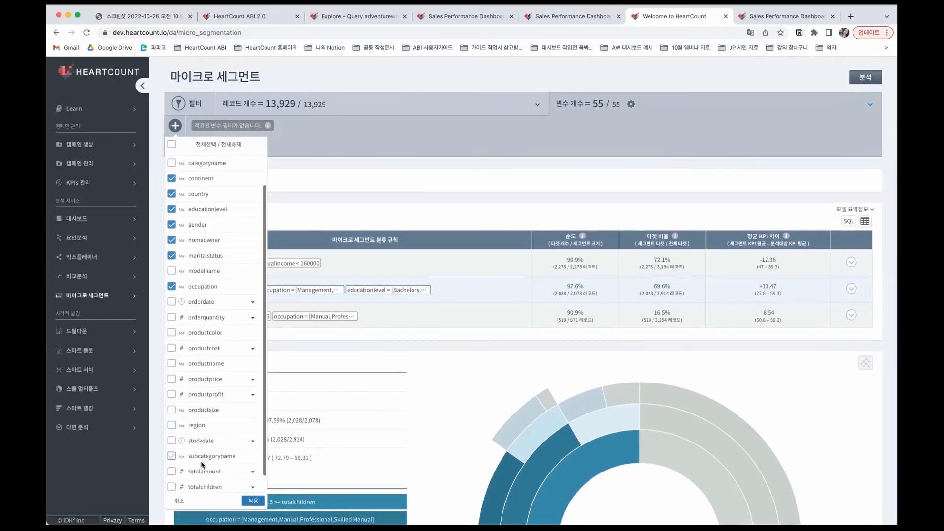
scroll(203, 465, down, 1)
click(200, 471)
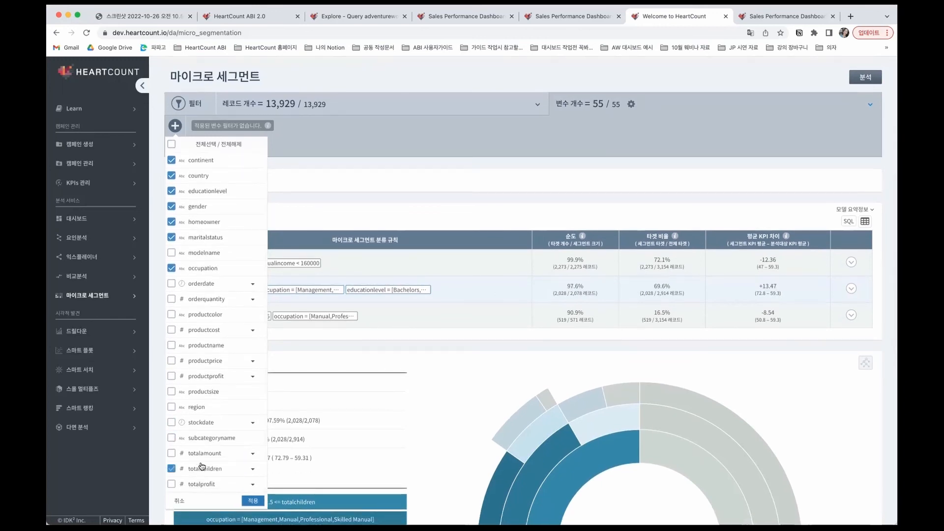
click(253, 502)
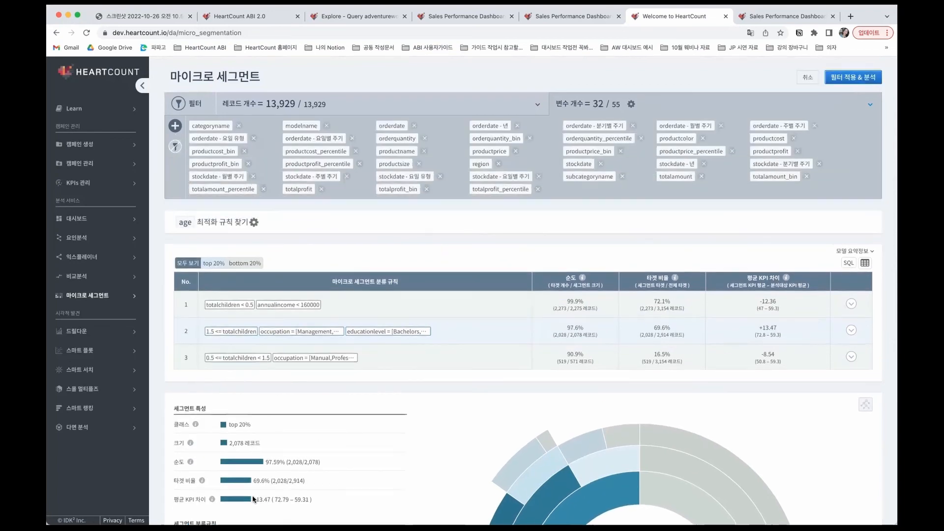
click(851, 77)
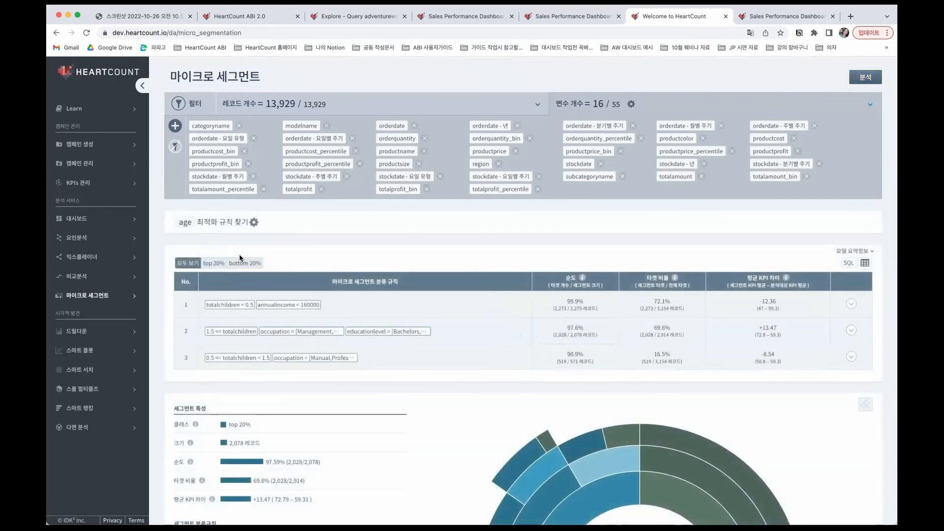
- Change the target variable of the optimisation rules to totalamount and run the analysis
click(199, 224)
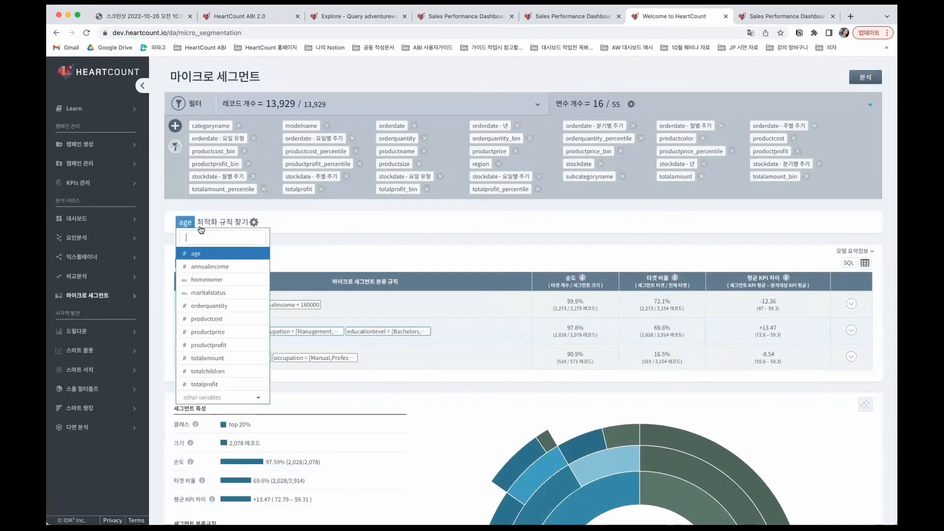
click(230, 360)
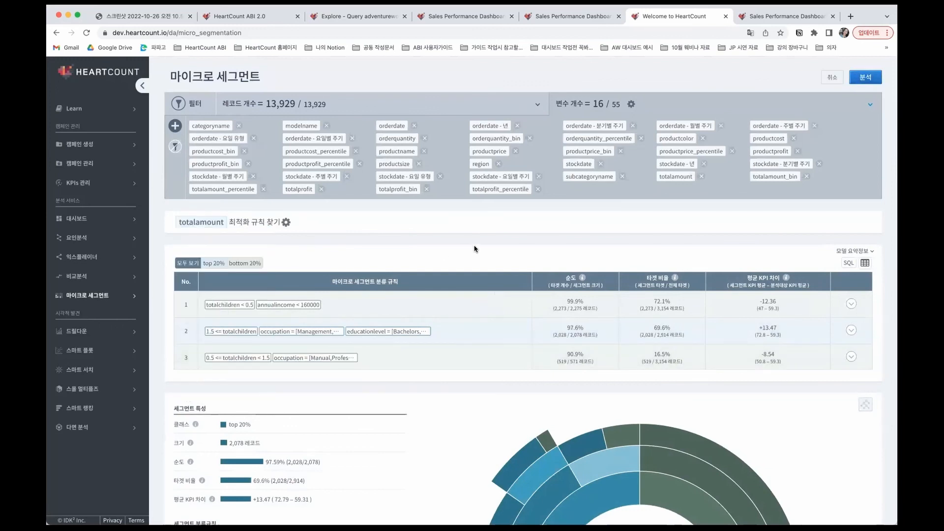
click(867, 78)
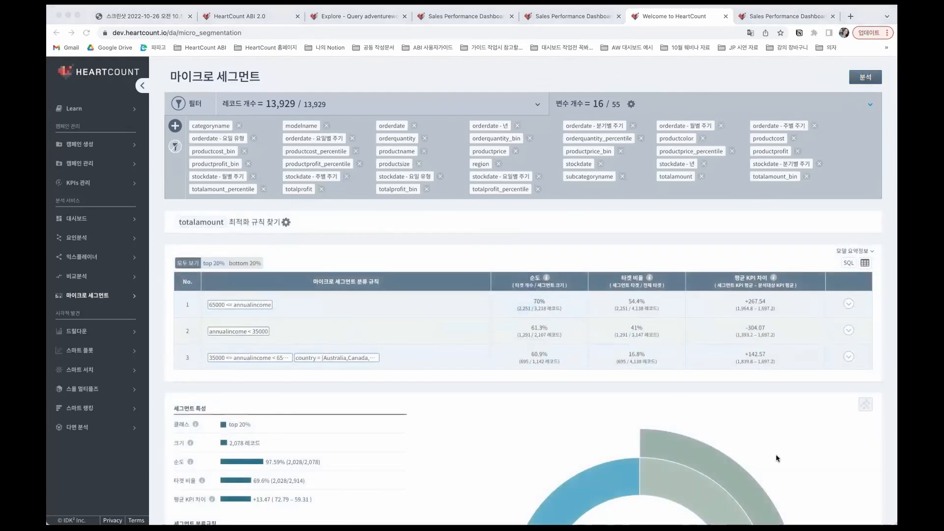
- Compare the bottom 20% and top 20% segment rules for totalamount, ending with only the top 20% rules shown
scroll(803, 457, down, 3)
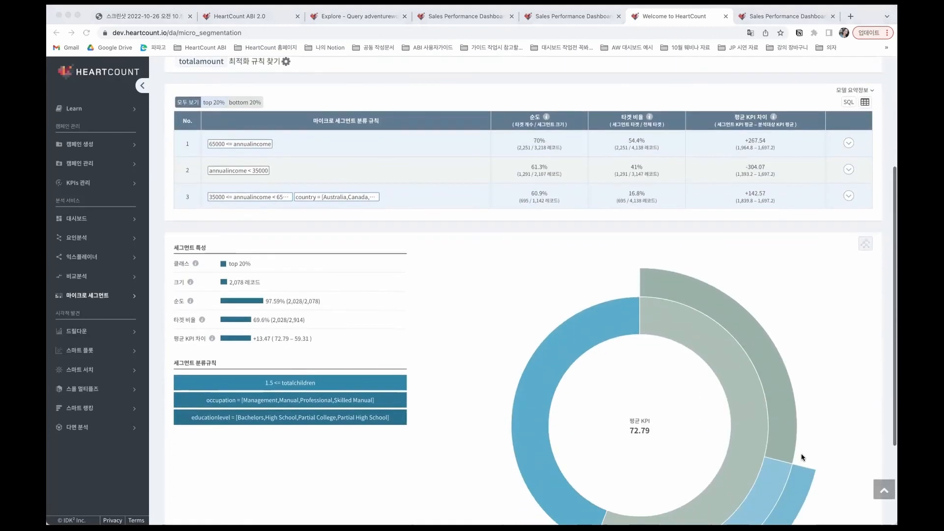
click(214, 106)
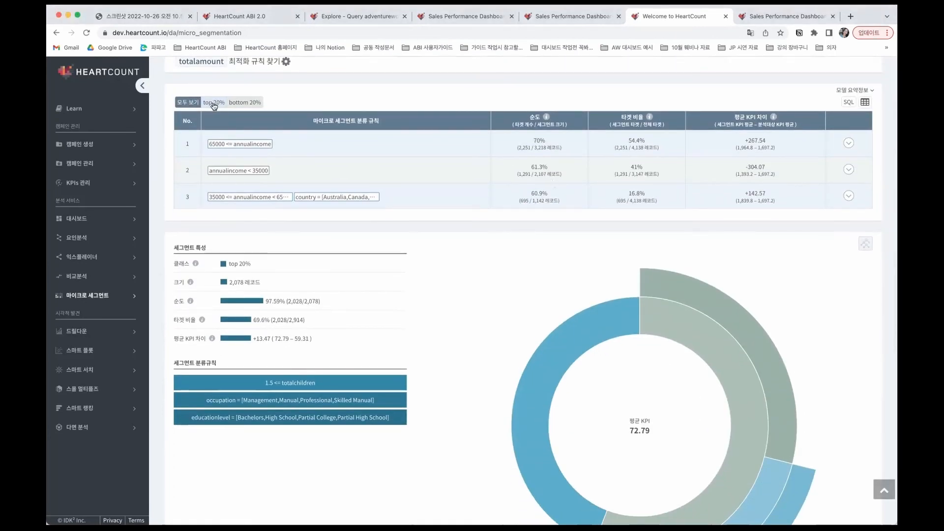
click(248, 104)
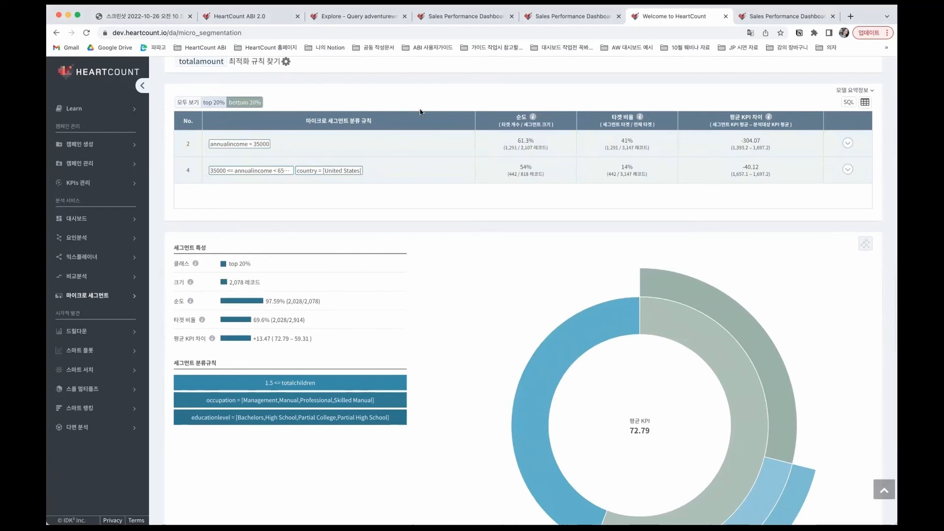
click(215, 104)
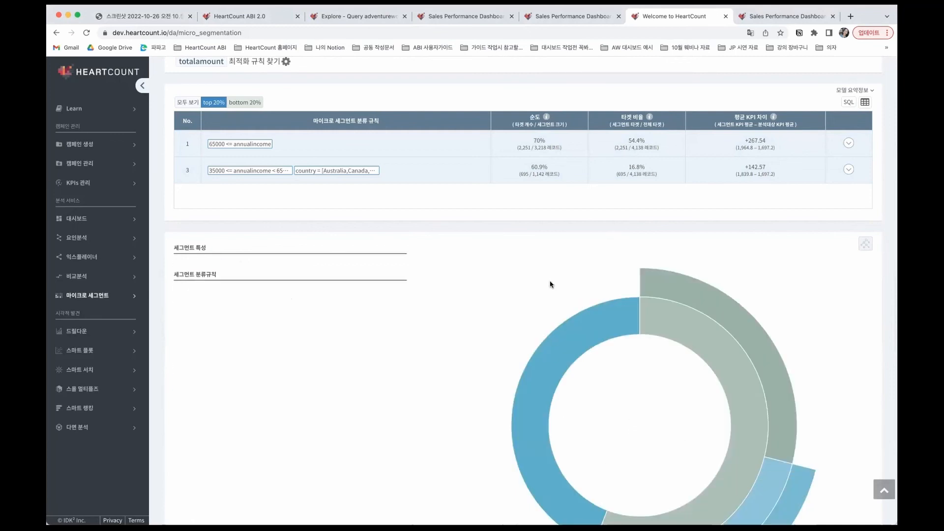
- Examine the segment characteristics and chart of the top 20% rule 65000 <= annualincome
click(262, 146)
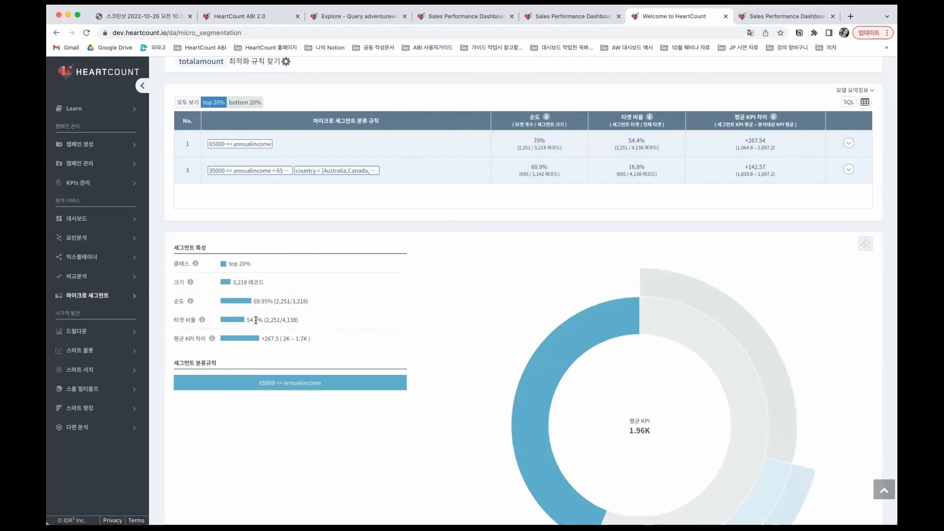
scroll(468, 386, down, 1)
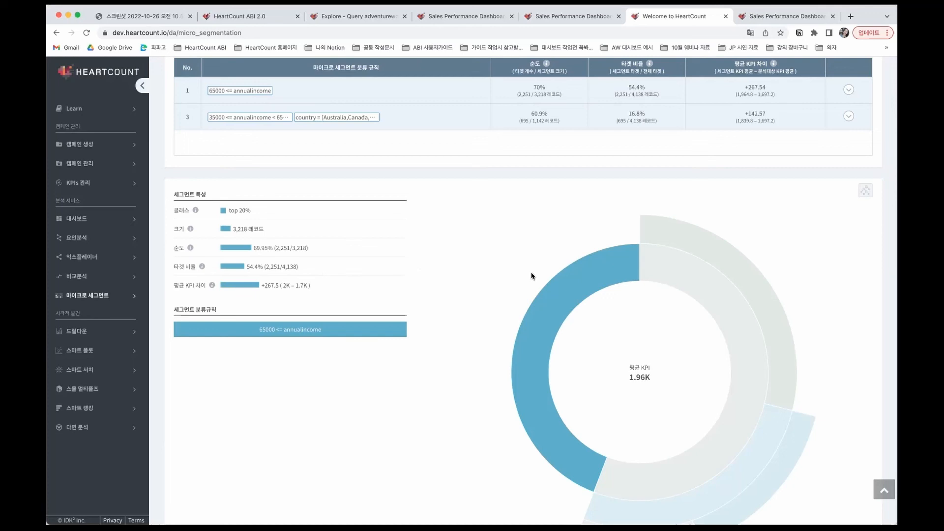
scroll(531, 276, up, 1)
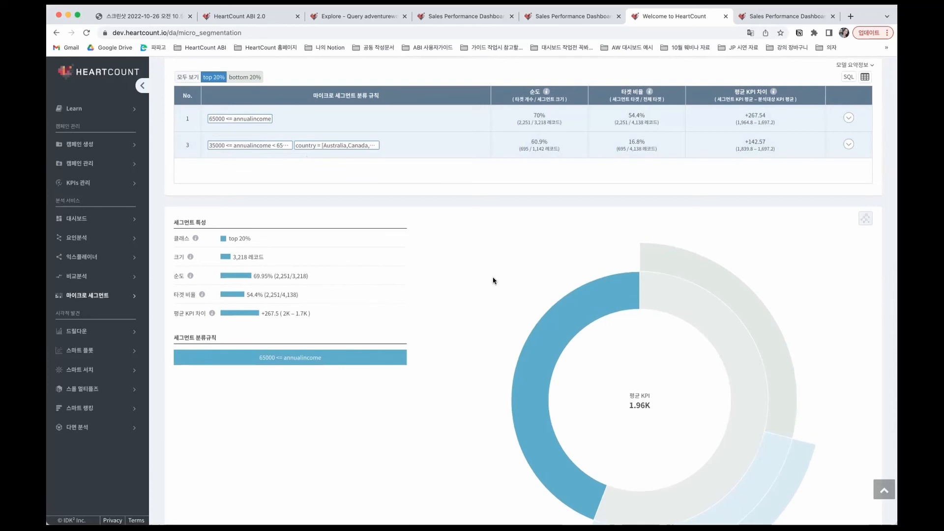
scroll(342, 199, up, 2)
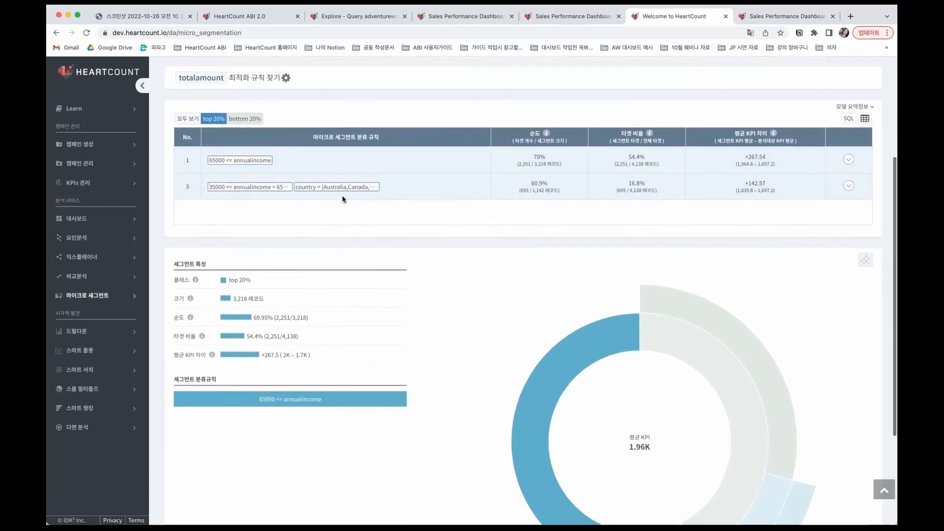
scroll(431, 260, up, 2)
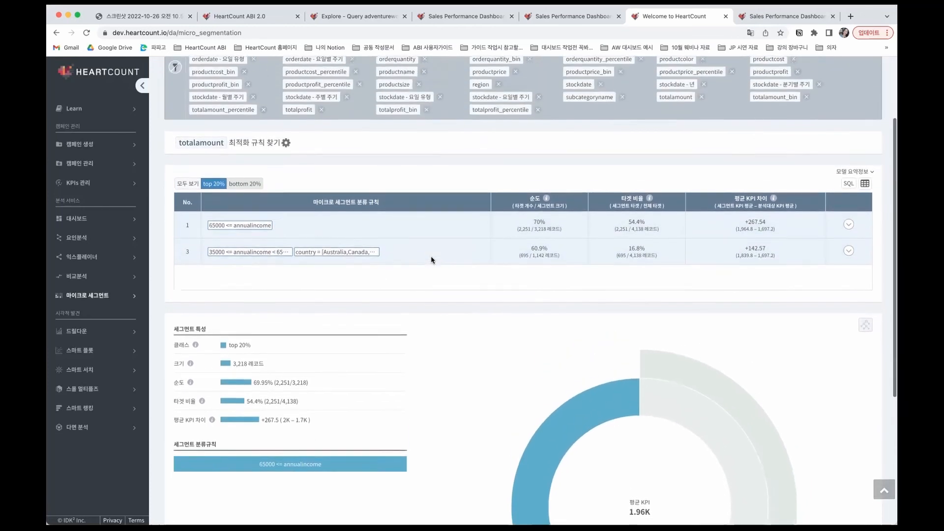
scroll(431, 259, up, 2)
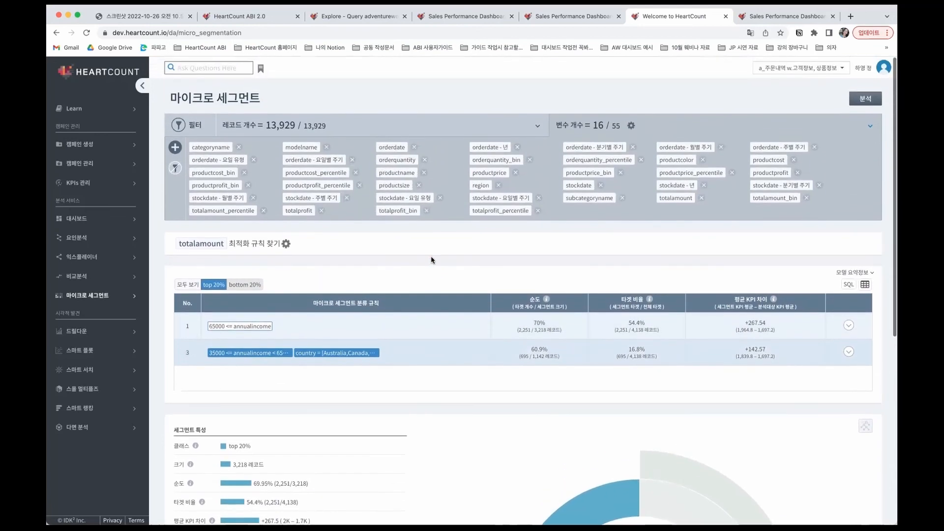